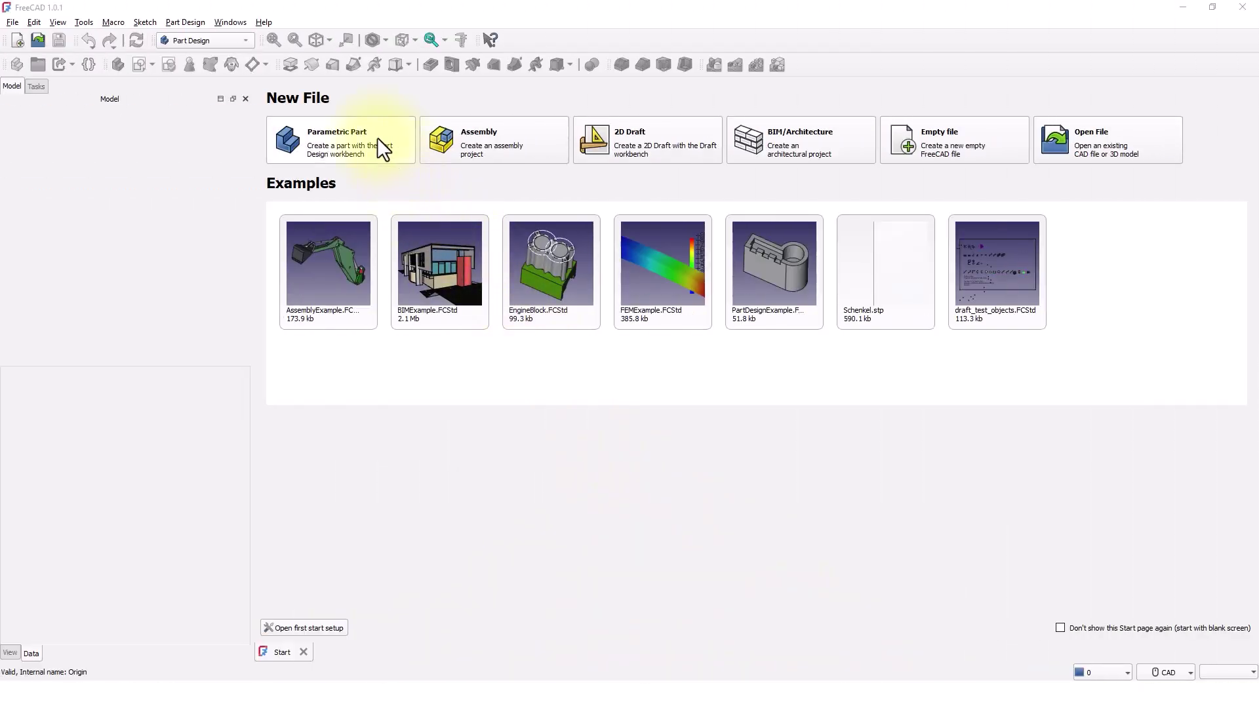
- Create a new parametric part and start a sketch on the XY plane
{"action": "left_click", "coordinate": [378, 139]}
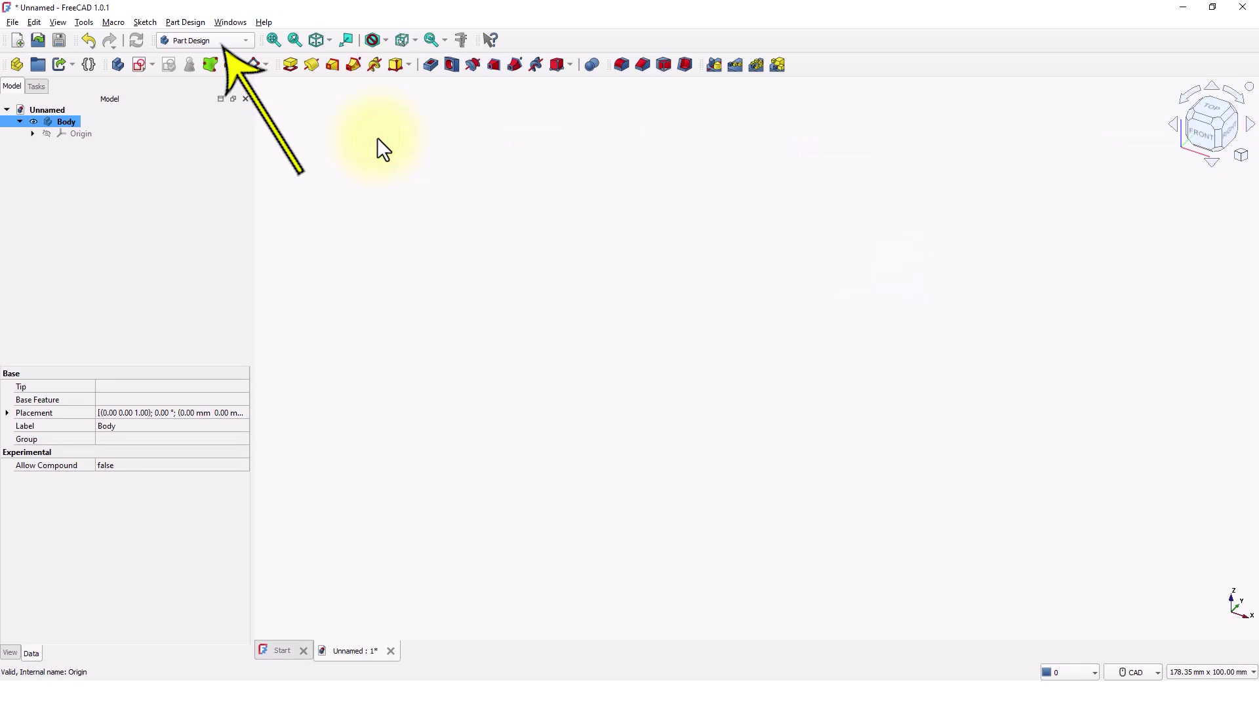
{"action": "left_click", "coordinate": [140, 66]}
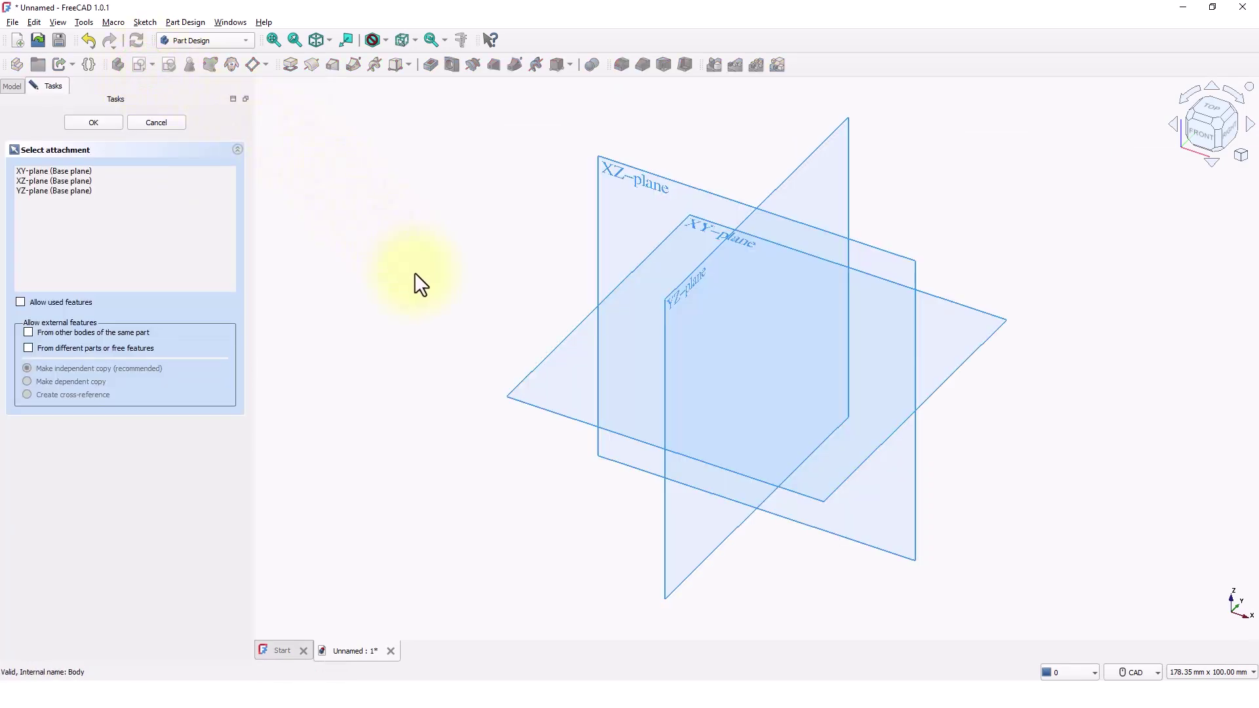
{"action": "left_click", "coordinate": [539, 360]}
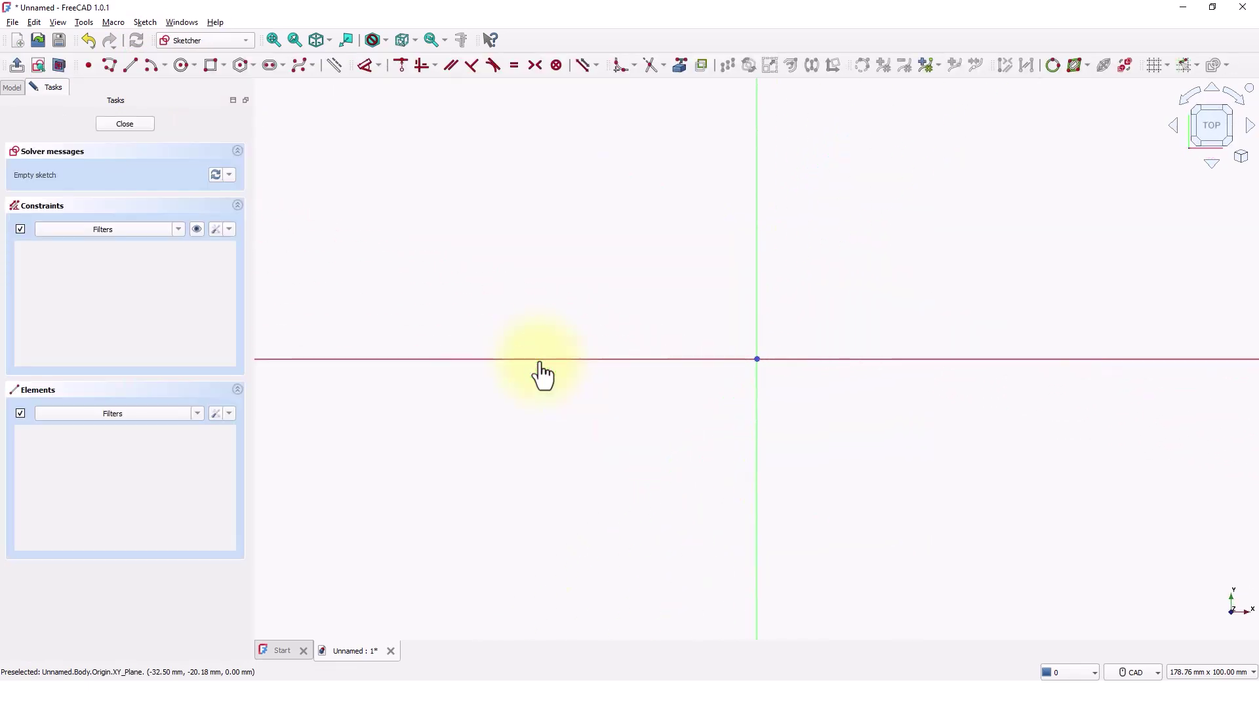
- Draw a rectangle from the origin, 6 mm wide and 300 mm high, and fit it in the view
{"action": "left_click", "coordinate": [208, 65]}
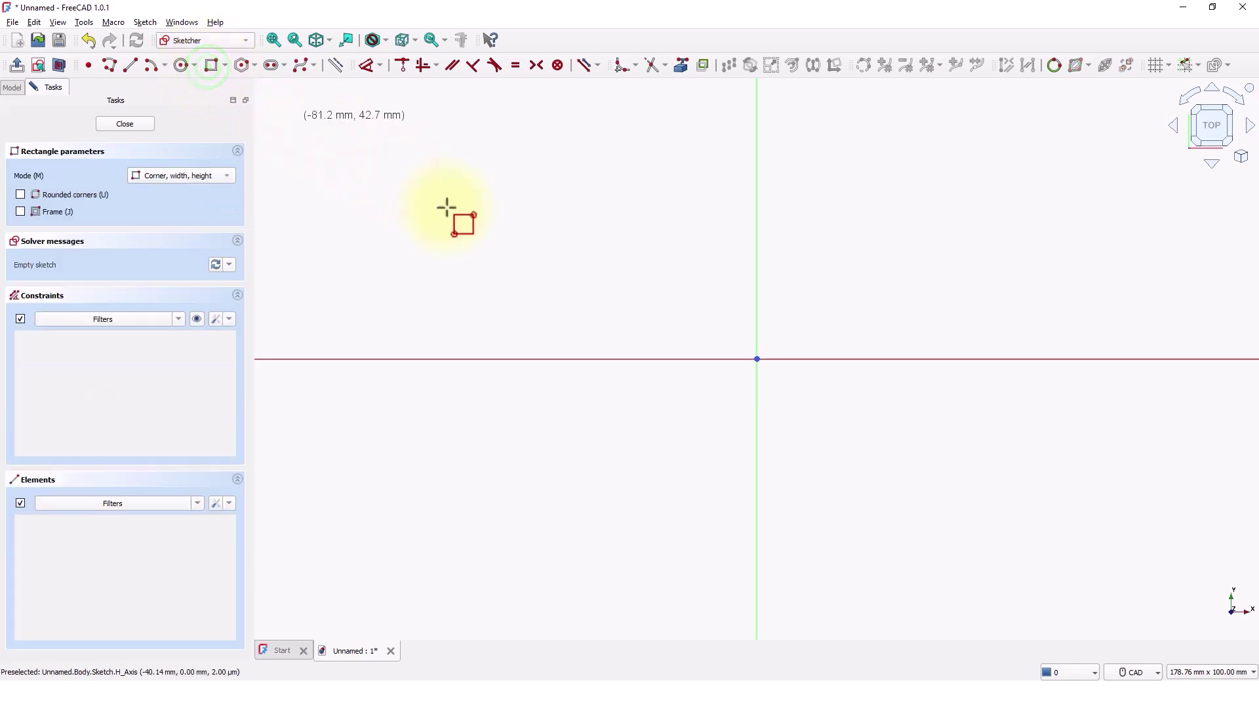
{"action": "left_click", "coordinate": [757, 359]}
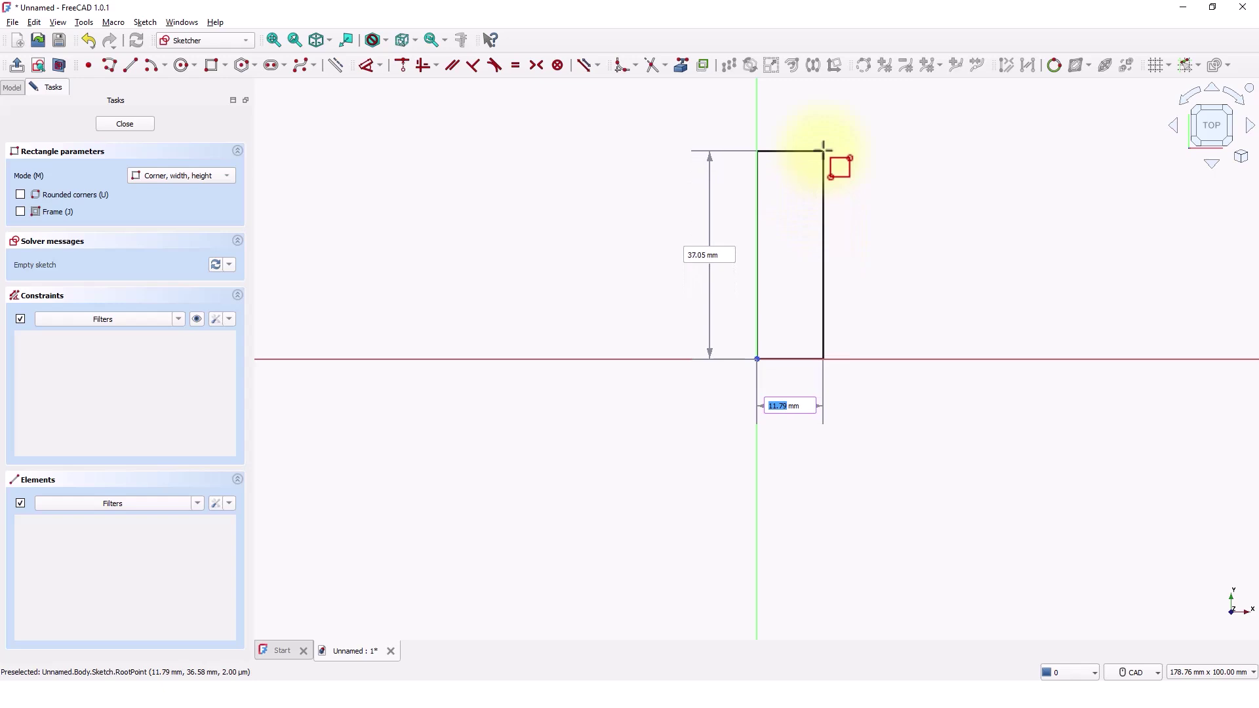
{"action": "type", "text": "6"}
{"action": "key", "text": "Tab"}
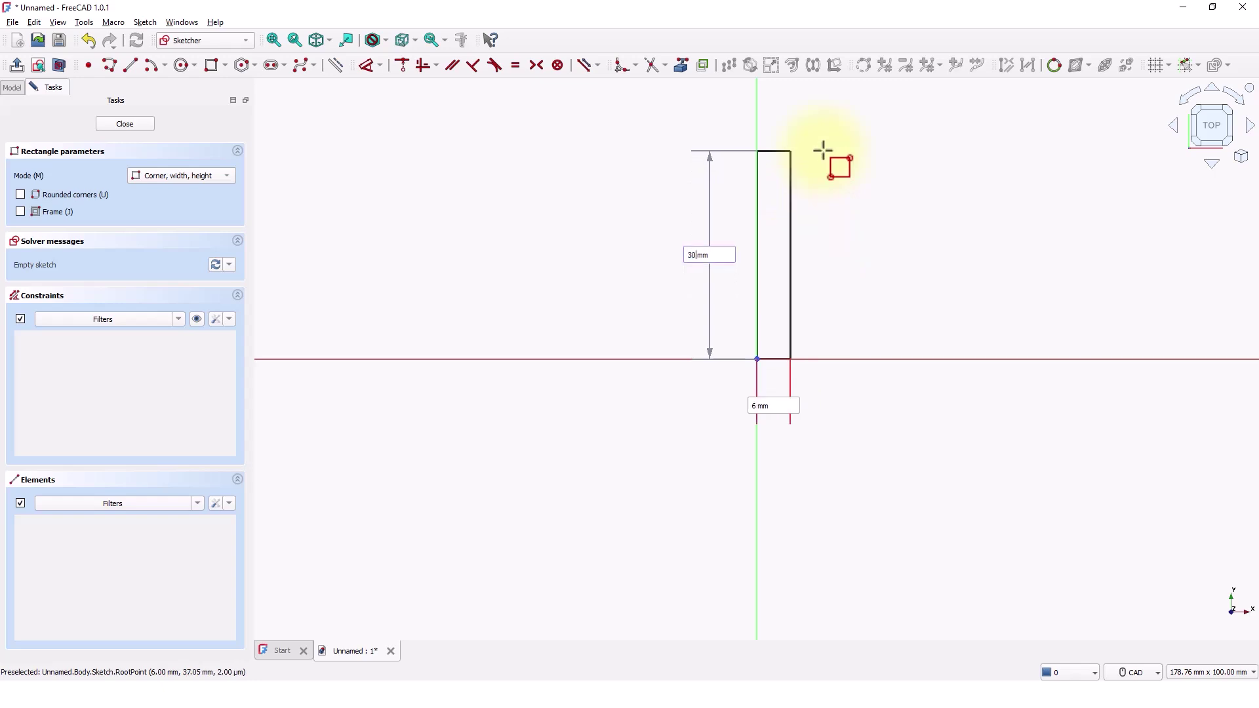
{"action": "type", "text": "300"}
{"action": "key", "text": "Return"}
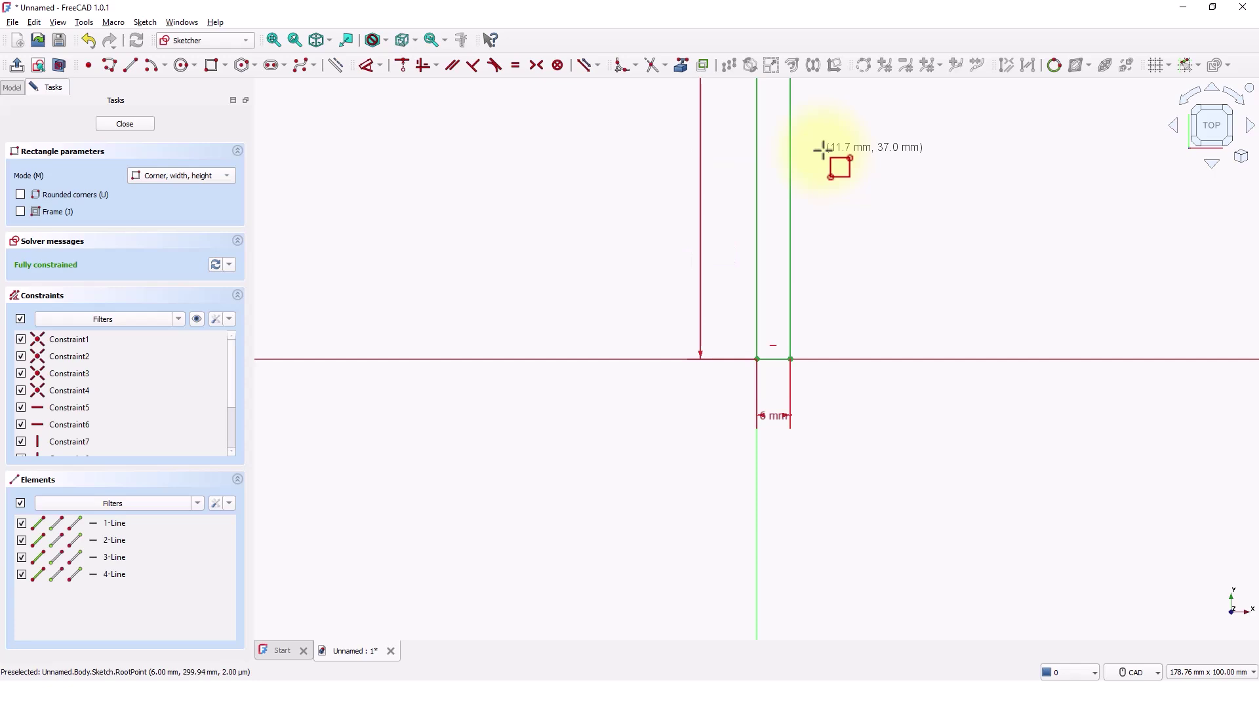
{"action": "key", "text": "Escape"}
{"action": "right_click", "coordinate": [834, 191]}
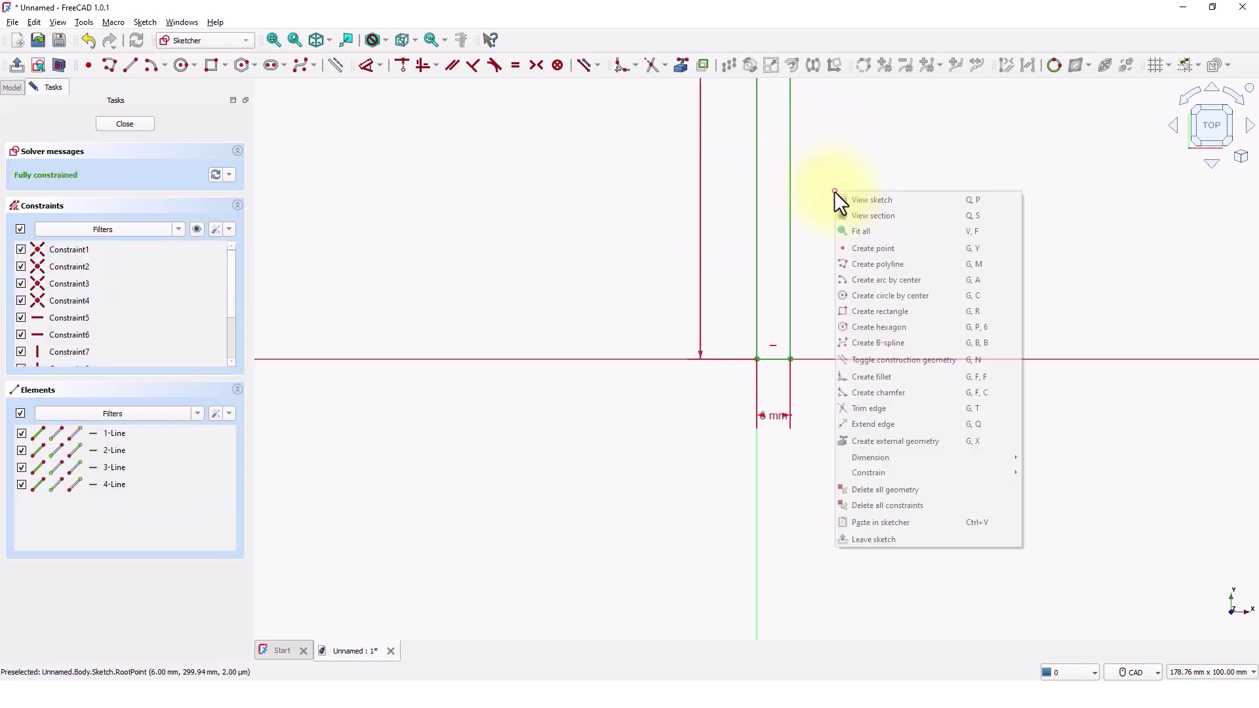
{"action": "left_click", "coordinate": [879, 235]}
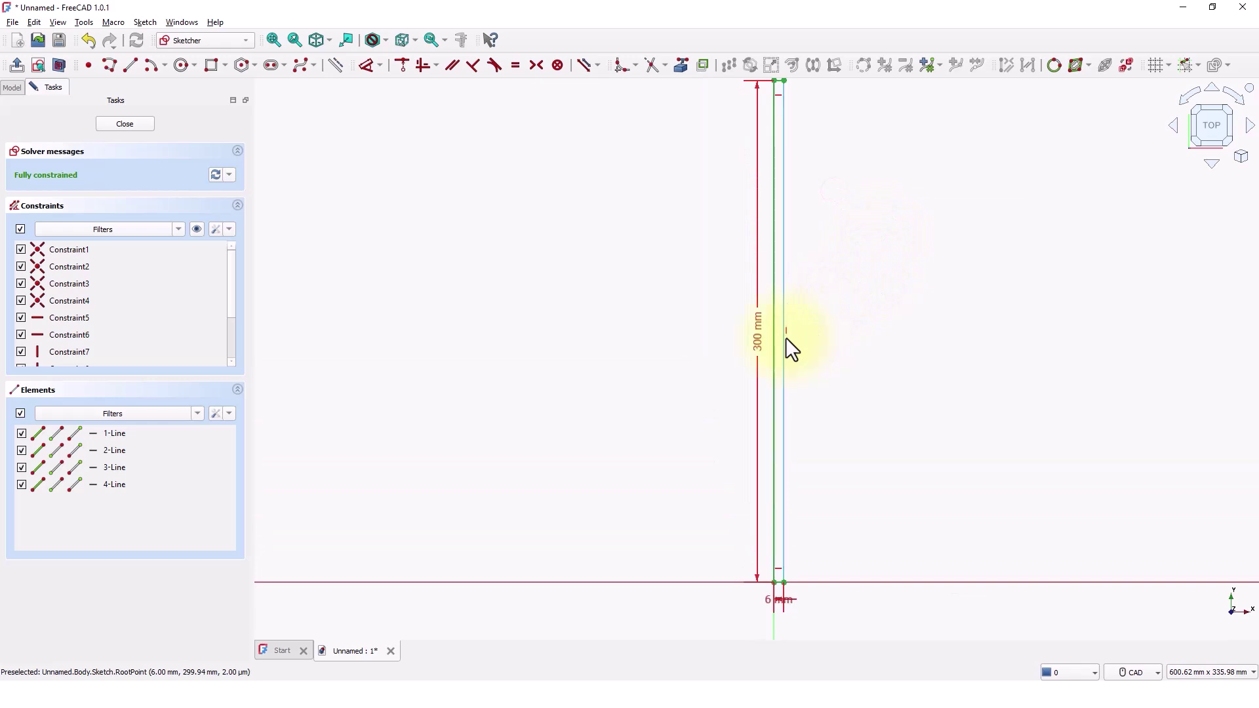
- Move the 300 mm dimension away from the rectangle and delete the vertical constraint on the right side line
{"action": "scroll", "coordinate": [787, 340], "scroll_direction": "up", "scroll_amount": 5}
{"action": "scroll", "coordinate": [785, 337], "scroll_direction": "up", "scroll_amount": 6}
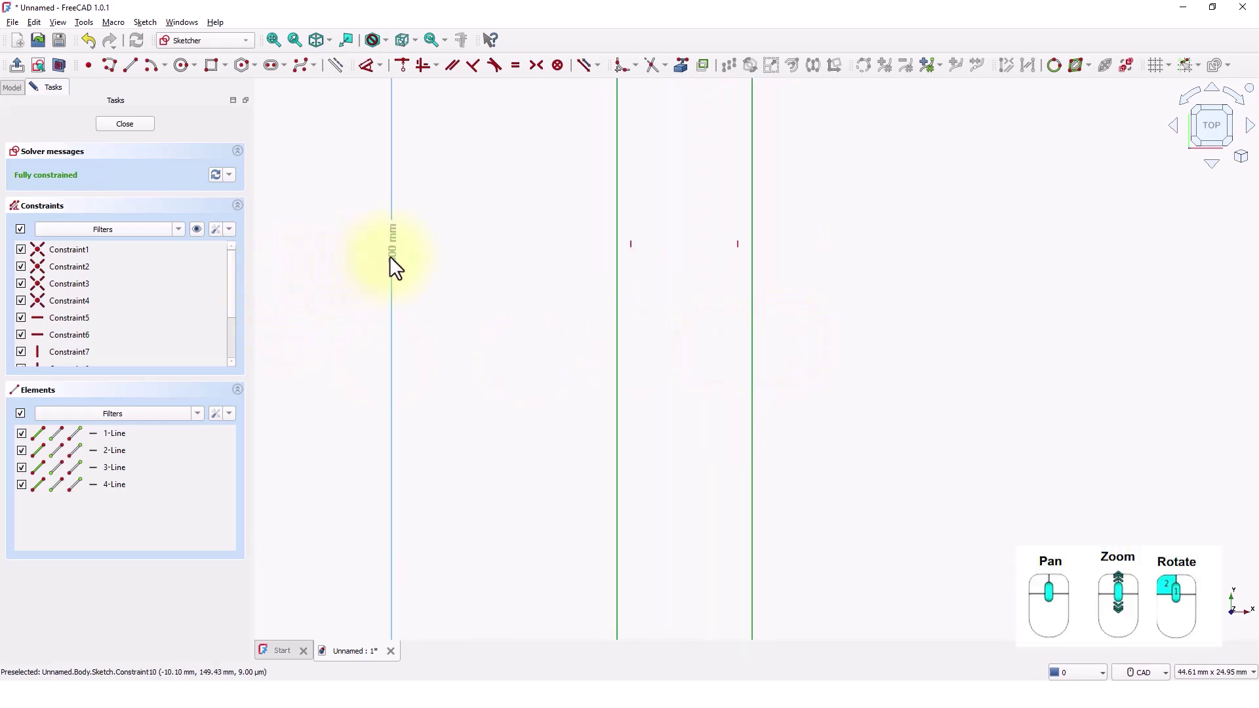
{"action": "left_click_drag", "start_coordinate": [389, 263], "coordinate": [299, 260]}
{"action": "scroll", "coordinate": [661, 270], "scroll_direction": "up", "scroll_amount": 2}
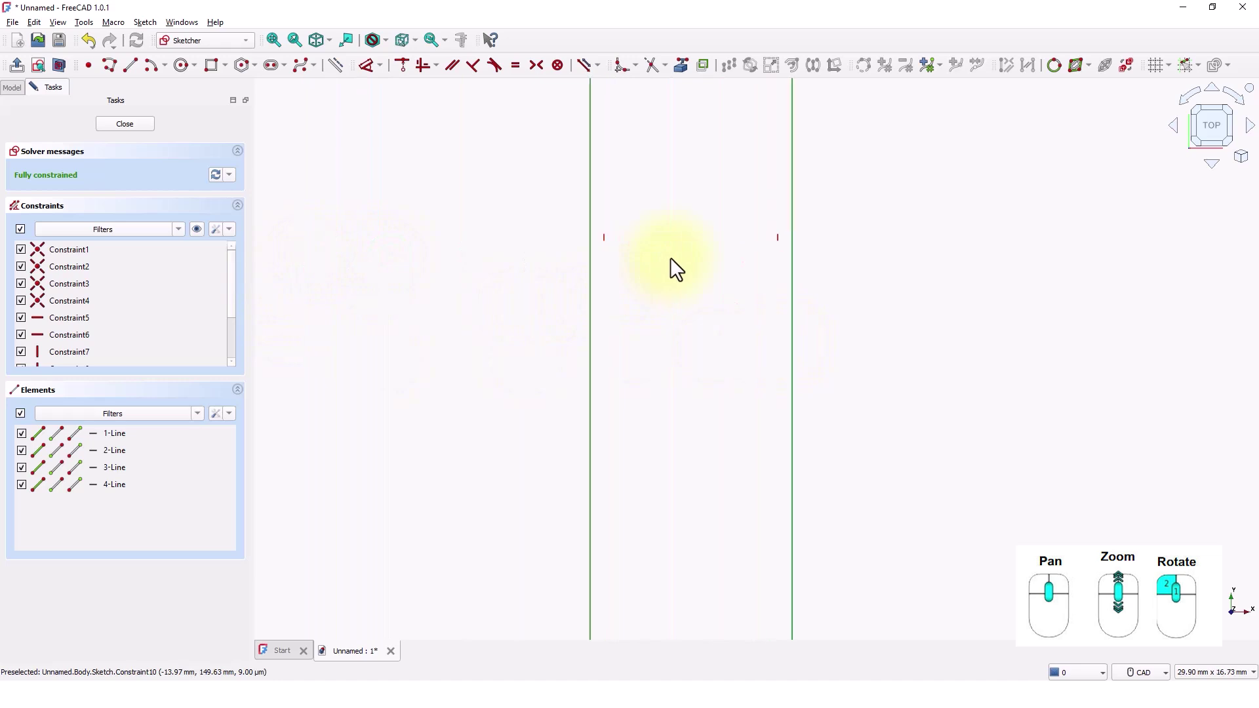
{"action": "left_click", "coordinate": [777, 237]}
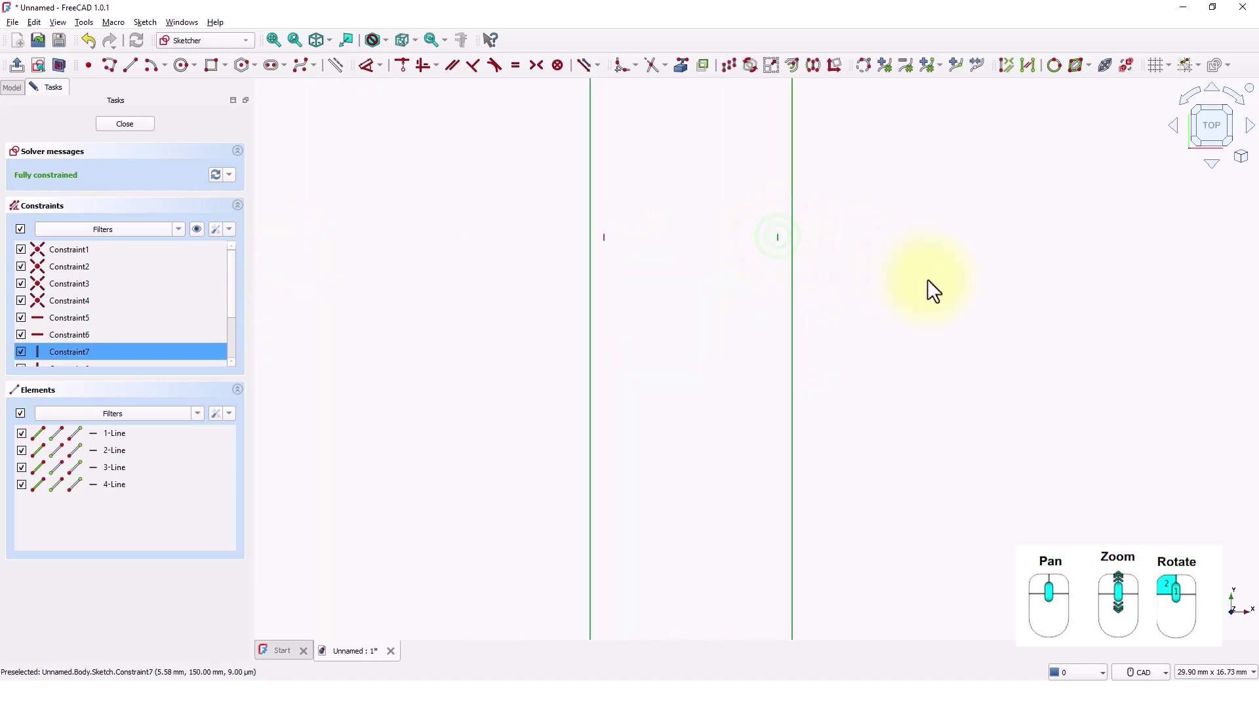
{"action": "key", "text": "Delete"}
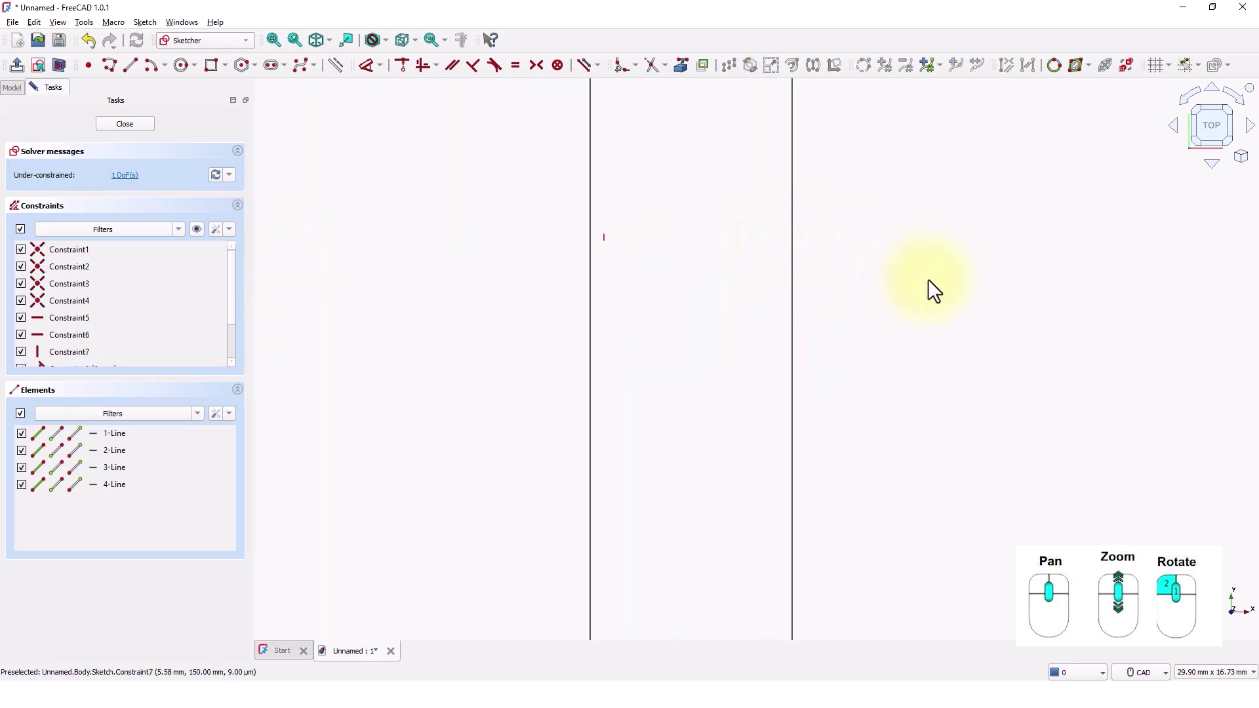
- Pull the rectangle's upper right corner outward so the right side slants and the upper edge is about 25.7 mm long
{"action": "scroll", "coordinate": [848, 282], "scroll_direction": "down", "scroll_amount": 10}
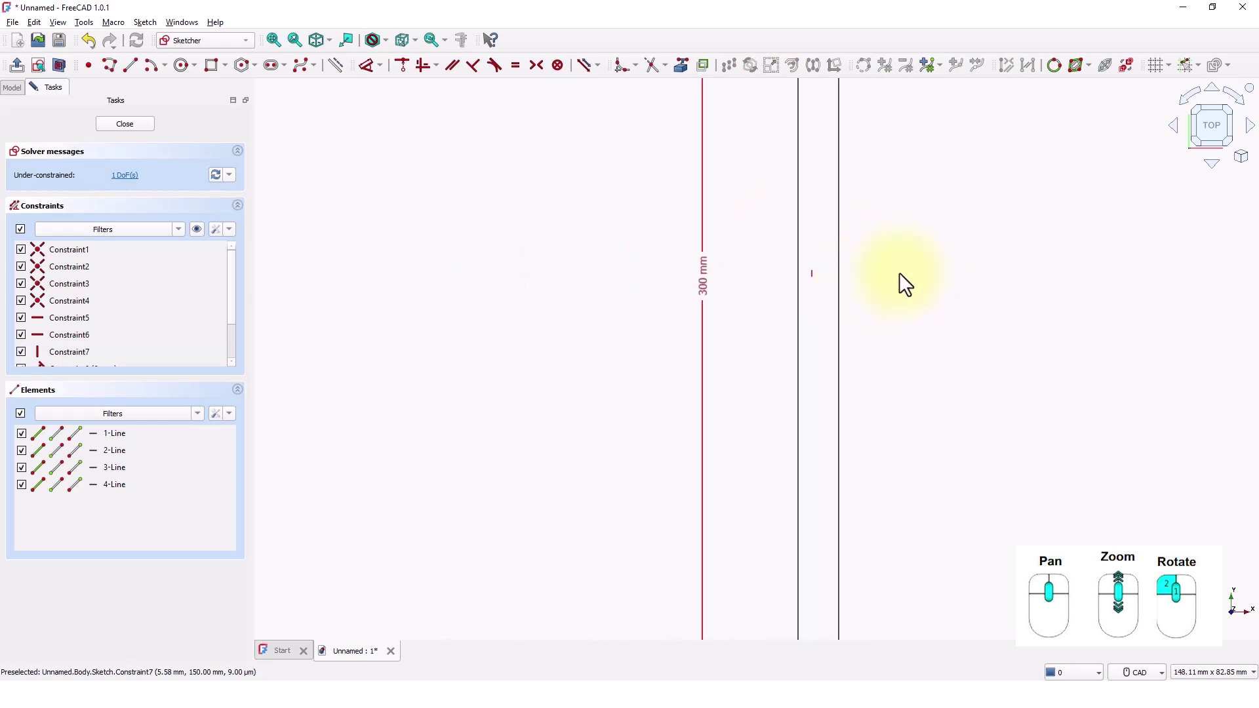
{"action": "mouse_move", "coordinate": [905, 266]}
{"action": "middle_mouse_down"}
{"action": "mouse_move", "coordinate": [852, 343]}
{"action": "mouse_move", "coordinate": [787, 556]}
{"action": "middle_mouse_up"}
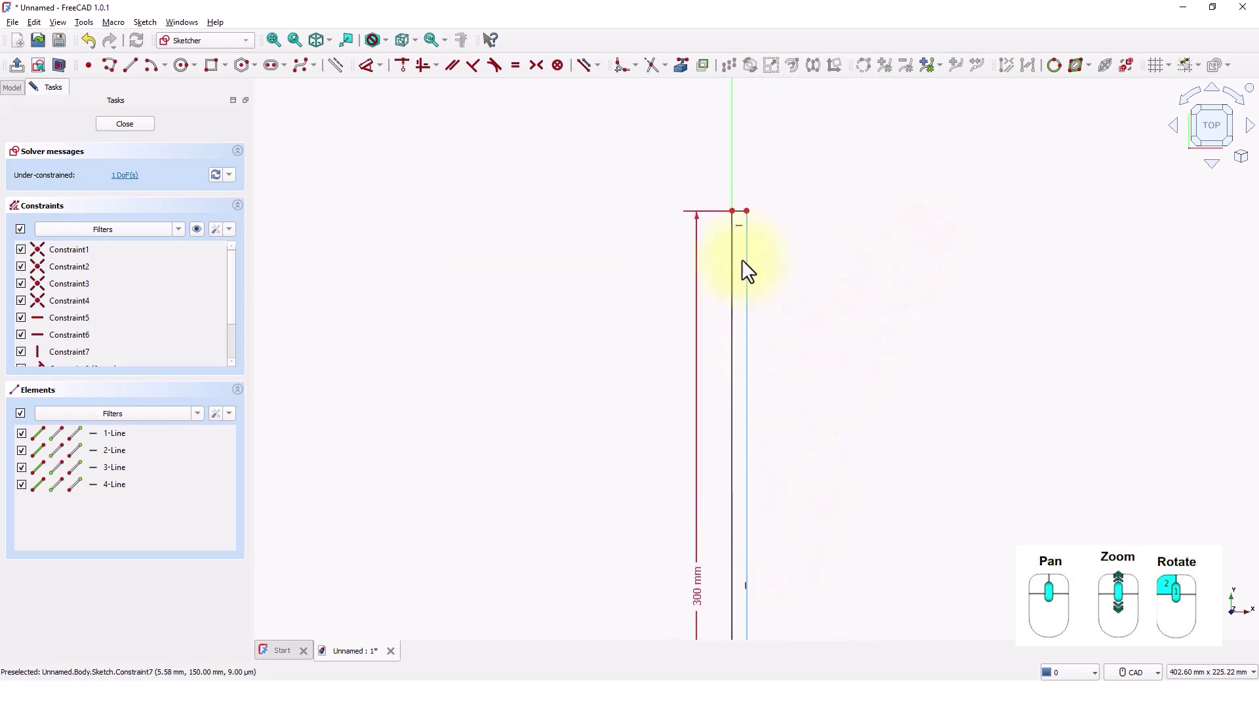
{"action": "scroll", "coordinate": [743, 223], "scroll_direction": "up", "scroll_amount": 1}
{"action": "left_click_drag", "start_coordinate": [746, 210], "coordinate": [808, 210]}
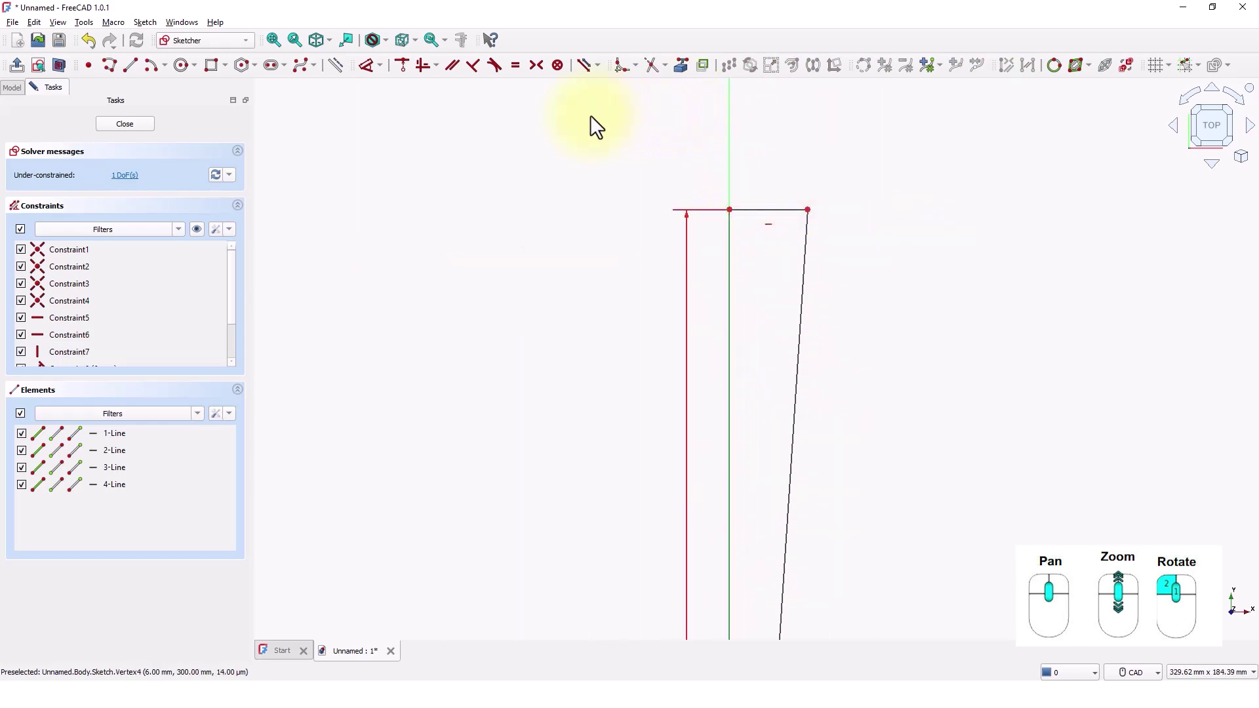
- Dimension the upper edge of the profile at 20 mm
{"action": "left_click", "coordinate": [372, 69]}
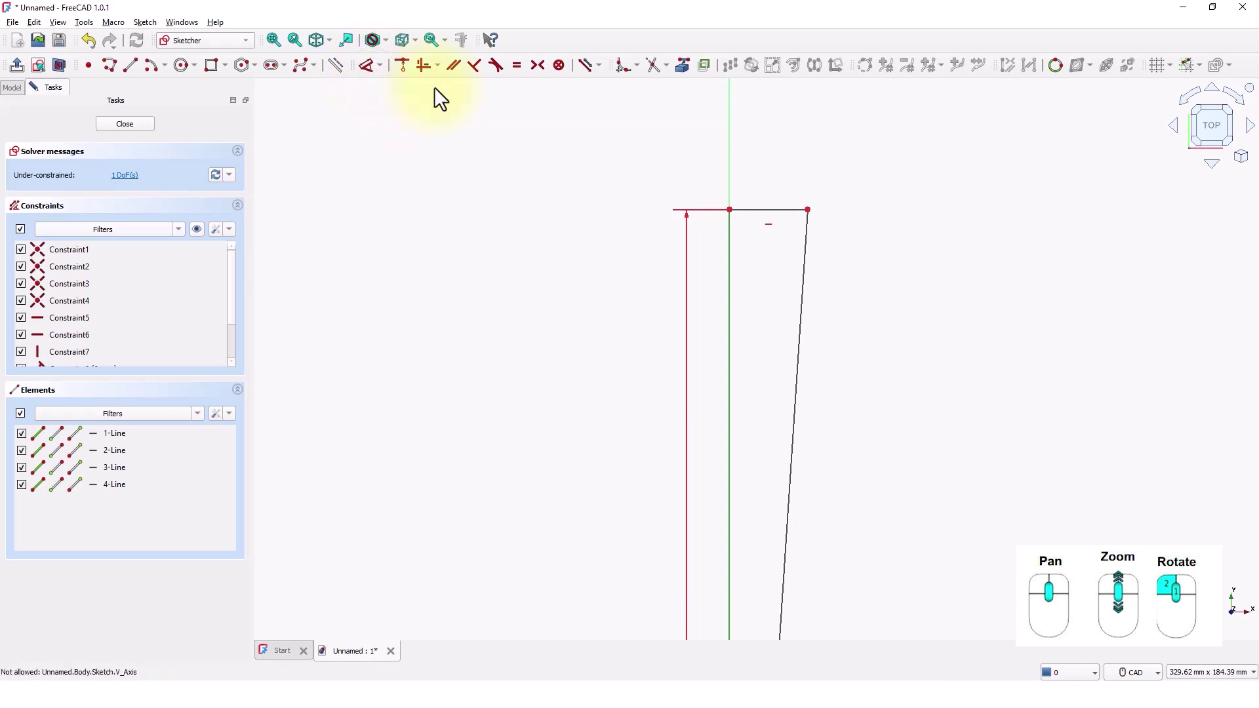
{"action": "left_click", "coordinate": [757, 210]}
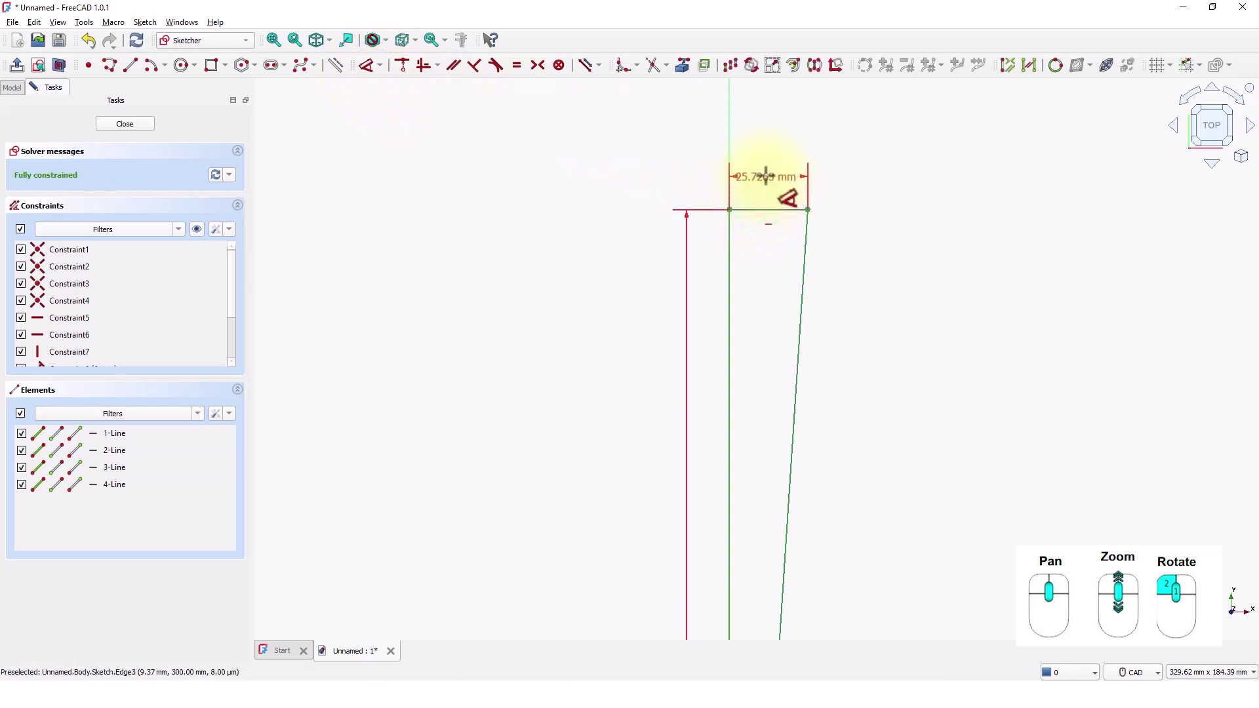
{"action": "left_click", "coordinate": [765, 177]}
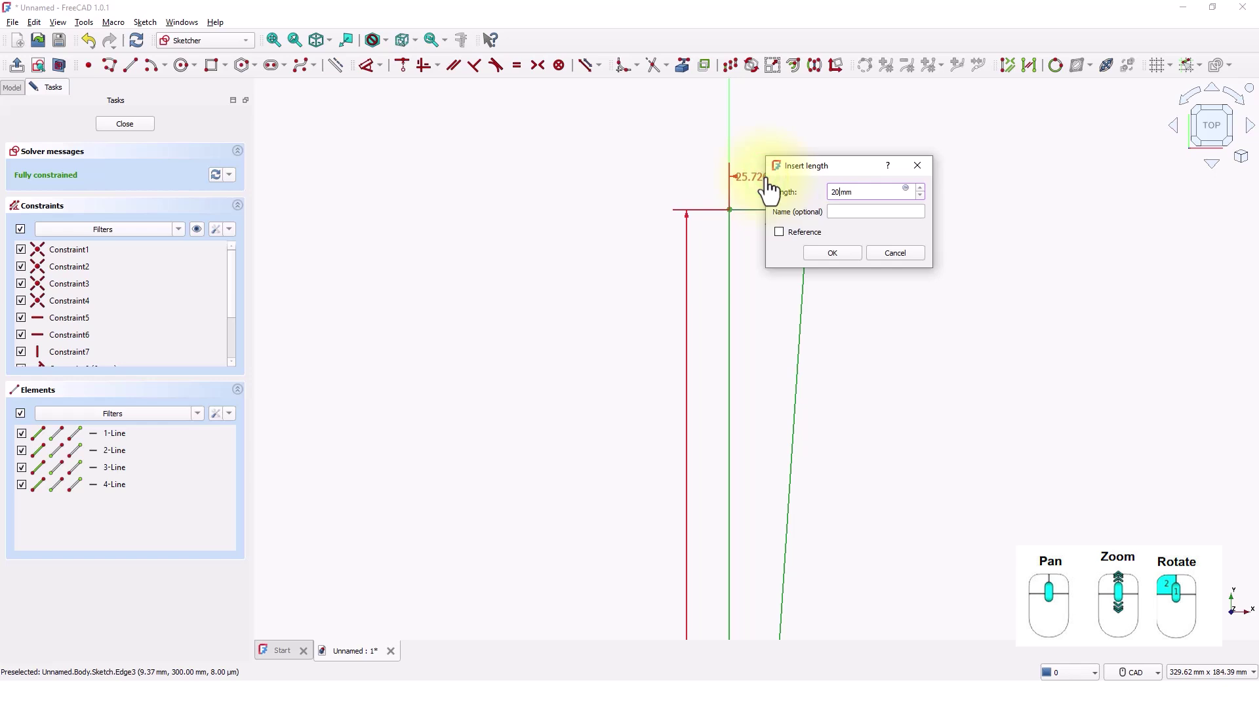
{"action": "key", "text": "Return"}
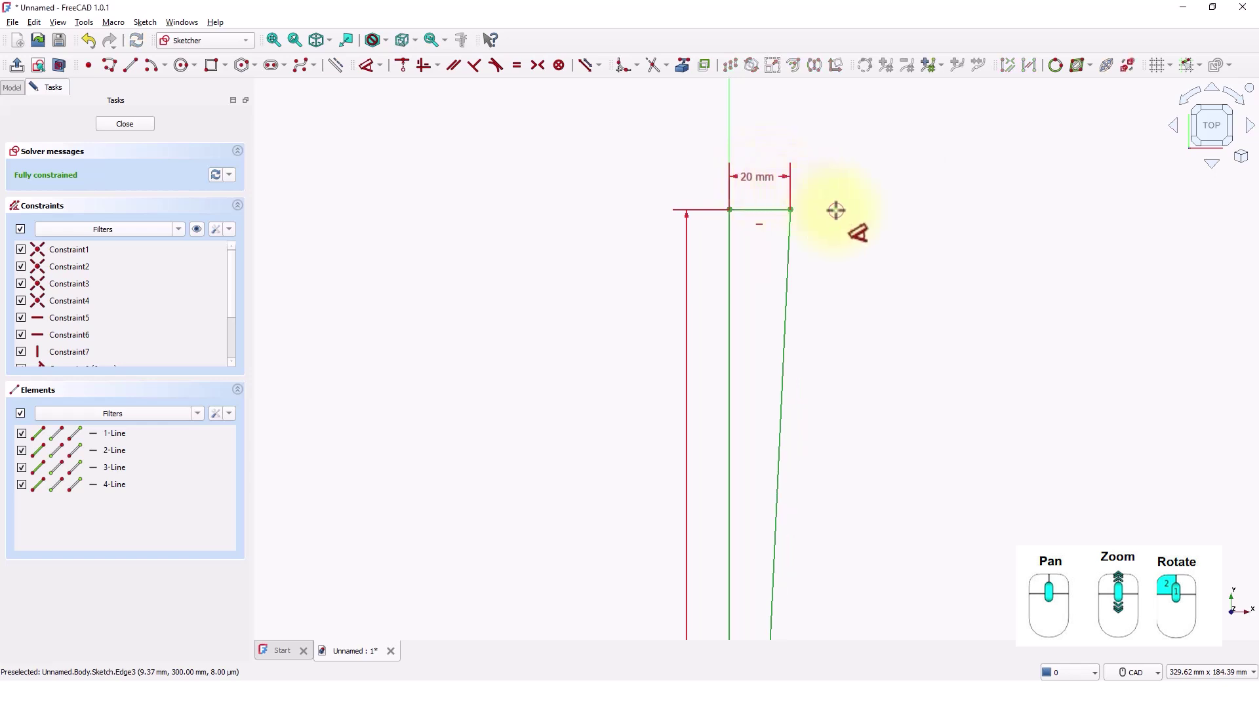
- Convert the upper edge, the slanted side and the lower edge of the profile to construction geometry
{"action": "scroll", "coordinate": [835, 211], "scroll_direction": "down", "scroll_amount": 5}
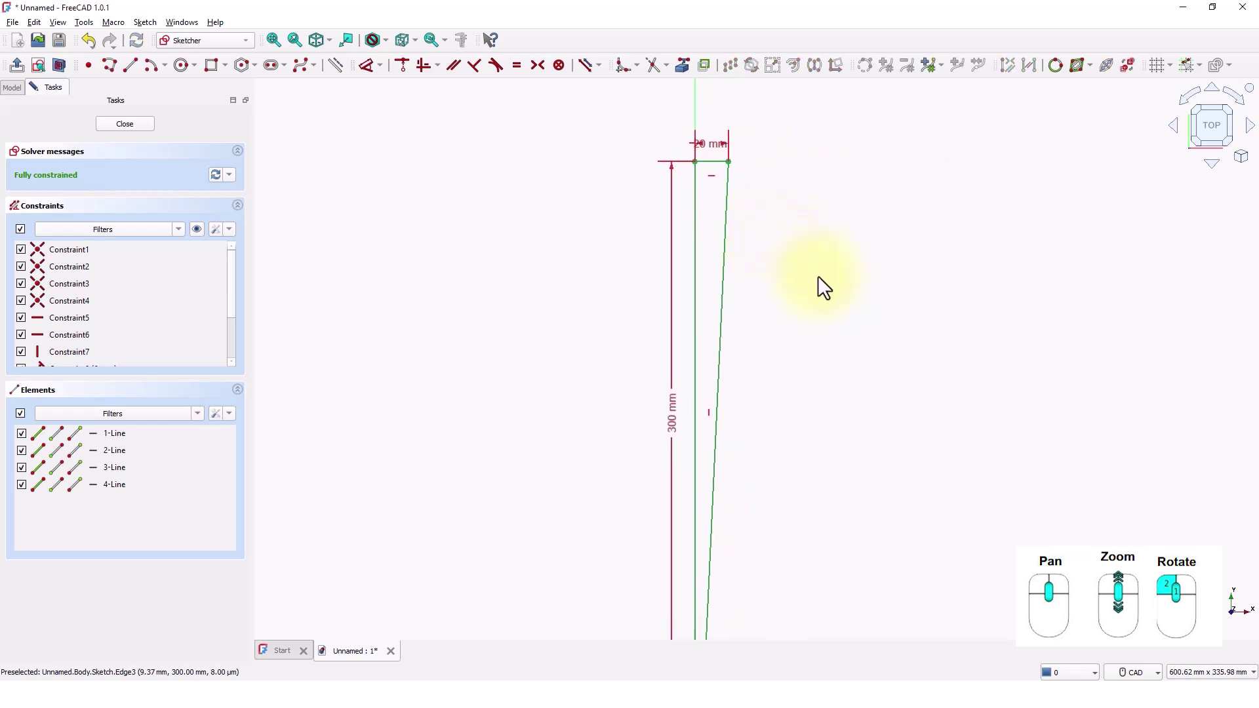
{"action": "scroll", "coordinate": [767, 236], "scroll_direction": "up", "scroll_amount": 5}
{"action": "left_click", "coordinate": [688, 204], "text": "ctrl"}
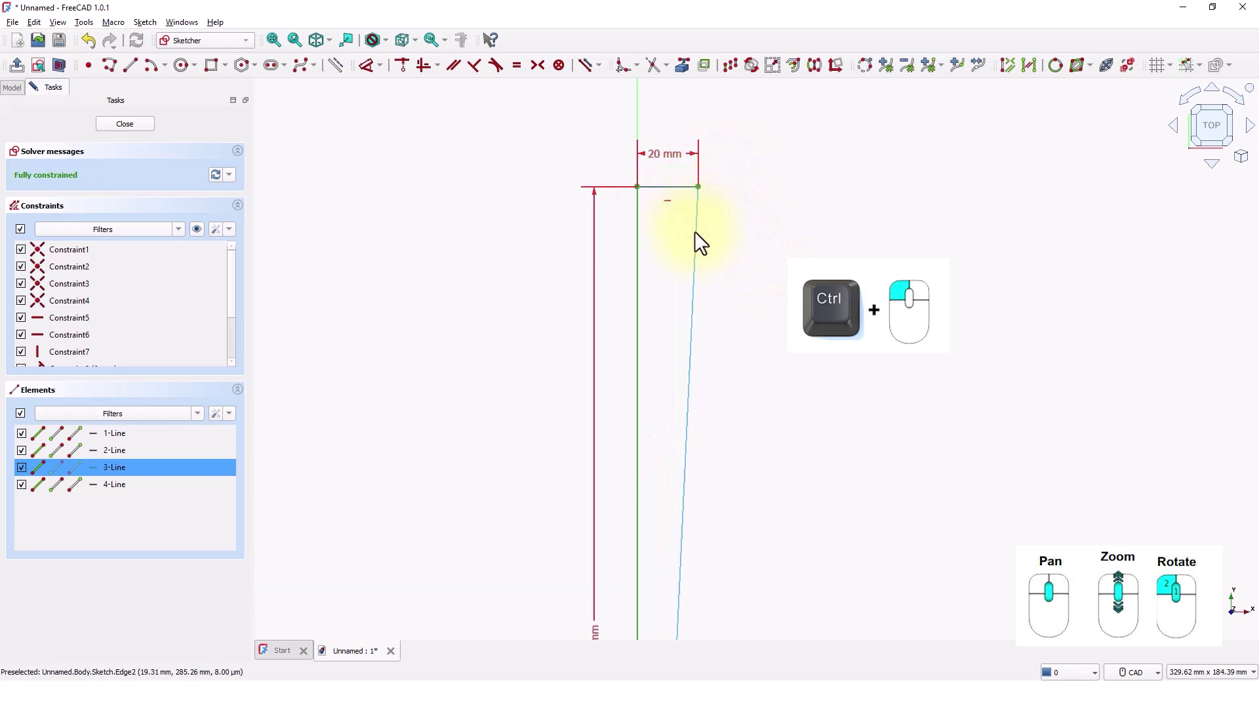
{"action": "left_click", "coordinate": [695, 230], "text": "ctrl"}
{"action": "scroll", "coordinate": [763, 337], "scroll_direction": "down", "scroll_amount": 3}
{"action": "scroll", "coordinate": [767, 514], "scroll_direction": "down", "scroll_amount": 4}
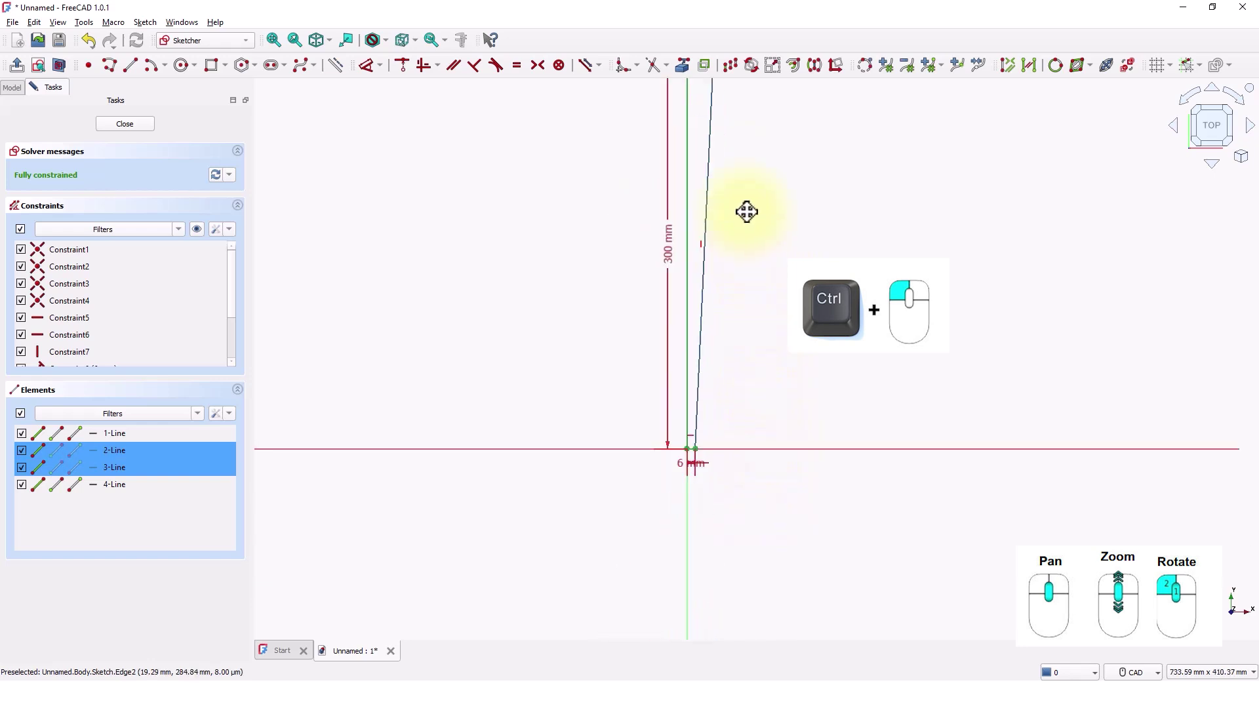
{"action": "scroll", "coordinate": [683, 435], "scroll_direction": "up", "scroll_amount": 8}
{"action": "scroll", "coordinate": [717, 352], "scroll_direction": "up", "scroll_amount": 10}
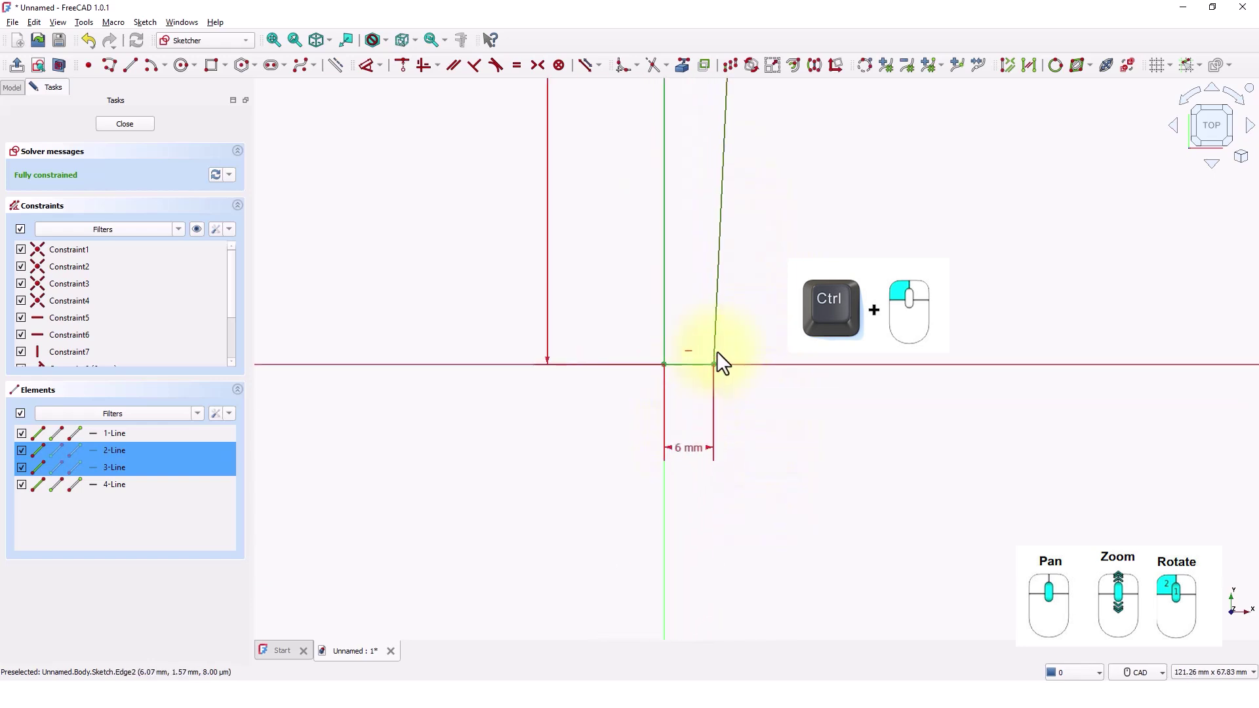
{"action": "left_click", "coordinate": [683, 369], "text": "ctrl"}
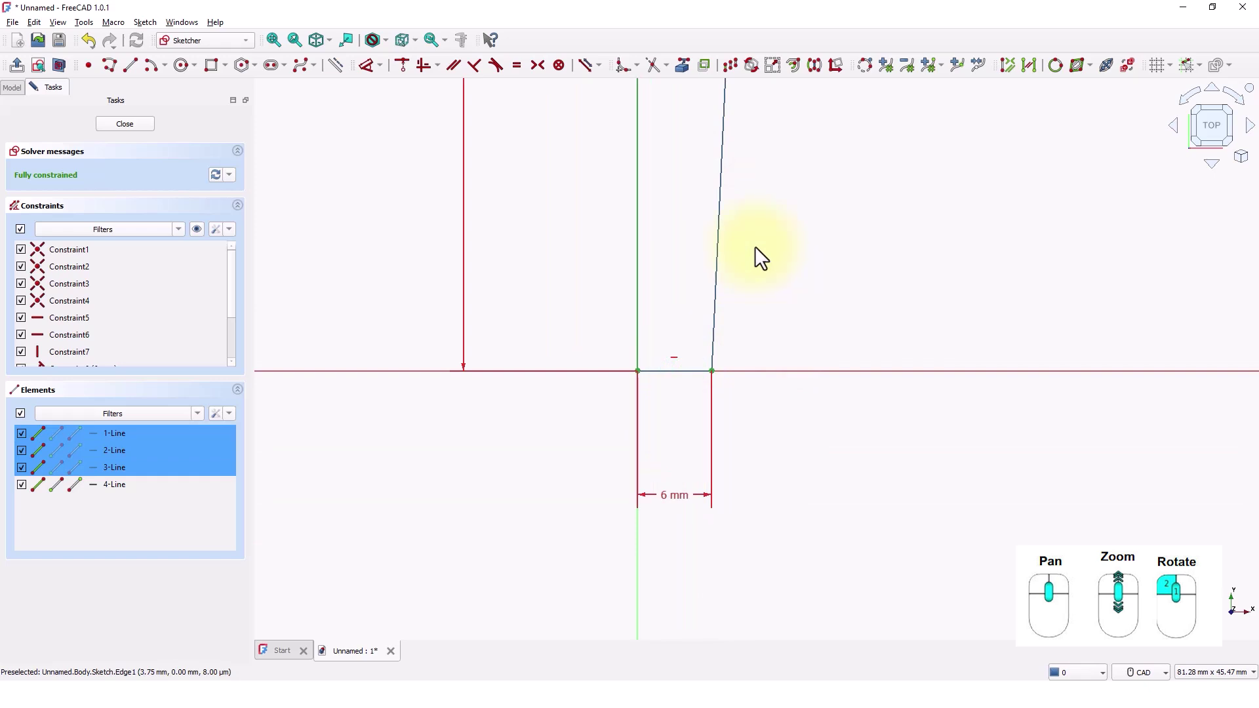
{"action": "left_click", "coordinate": [339, 67]}
{"action": "left_click", "coordinate": [759, 307]}
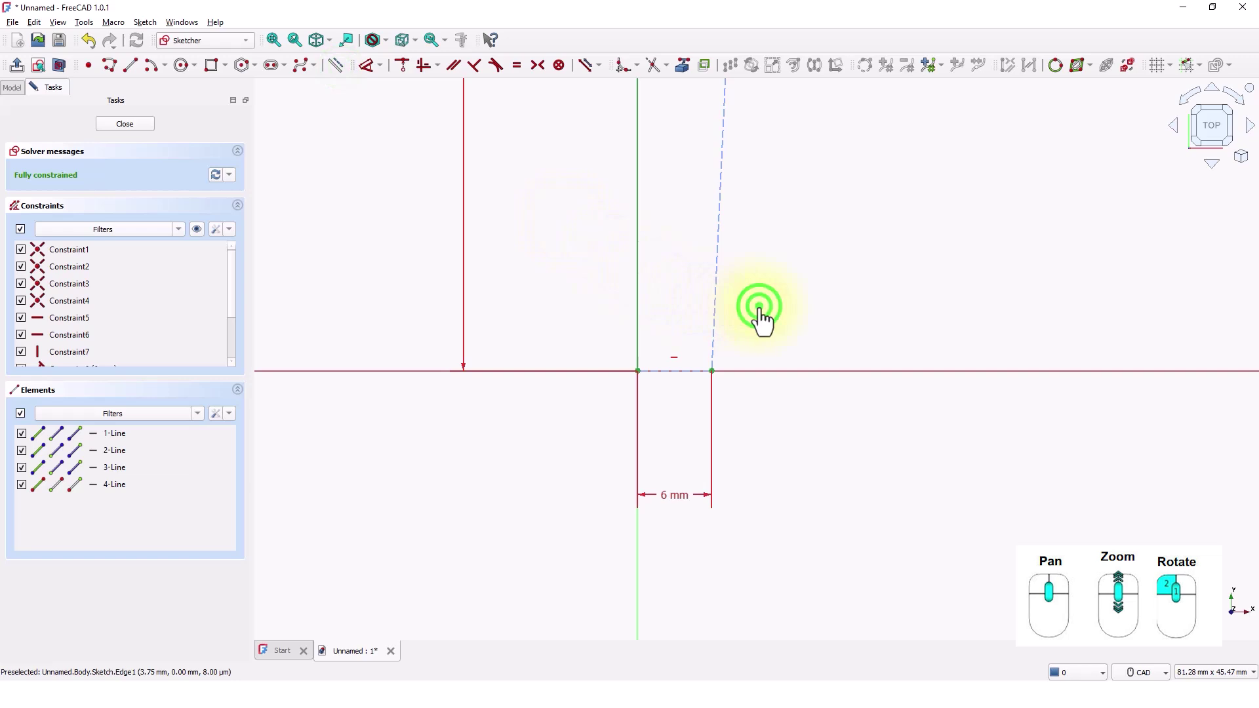
- Draw an arc centered on the vertical line, from the profile's upper left corner clockwise to the slanted construction line
{"action": "scroll", "coordinate": [789, 371], "scroll_direction": "down", "scroll_amount": 6}
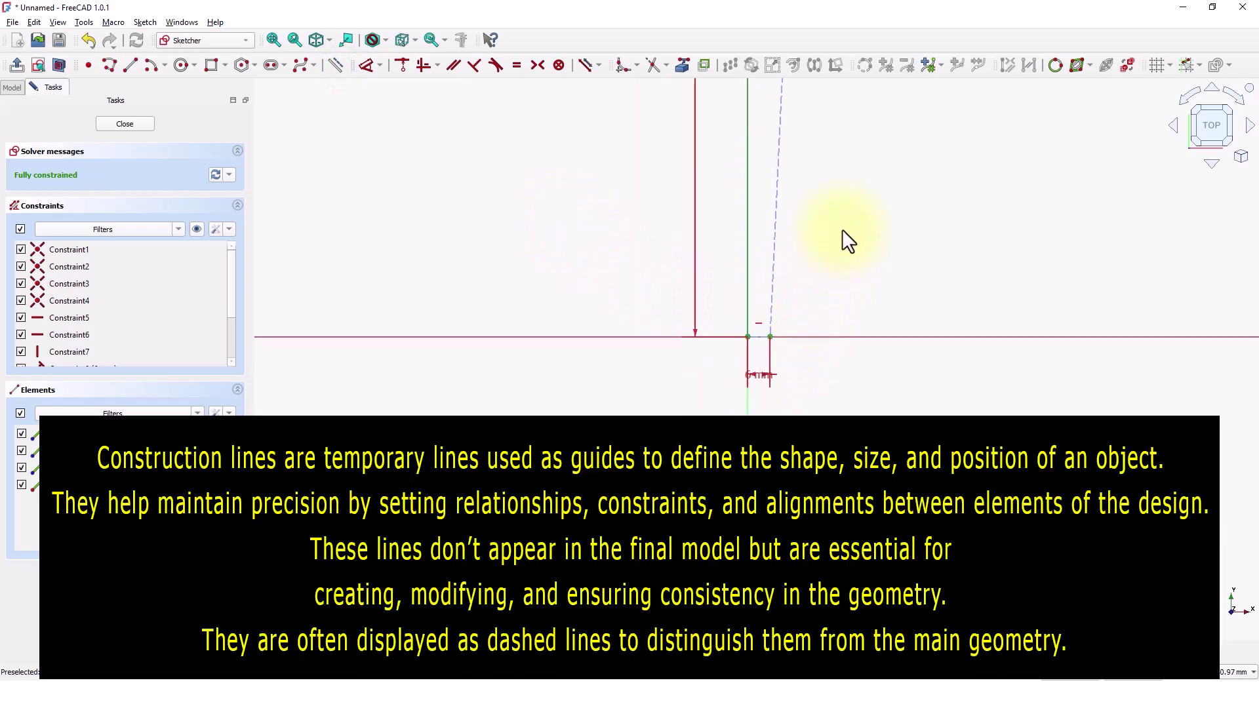
{"action": "mouse_move", "coordinate": [842, 229]}
{"action": "middle_mouse_down"}
{"action": "mouse_move", "coordinate": [795, 379]}
{"action": "mouse_move", "coordinate": [803, 373]}
{"action": "mouse_move", "coordinate": [807, 273]}
{"action": "mouse_move", "coordinate": [754, 407]}
{"action": "mouse_move", "coordinate": [784, 357]}
{"action": "mouse_move", "coordinate": [763, 392]}
{"action": "middle_mouse_up"}
{"action": "scroll", "coordinate": [784, 356], "scroll_direction": "down", "scroll_amount": 2}
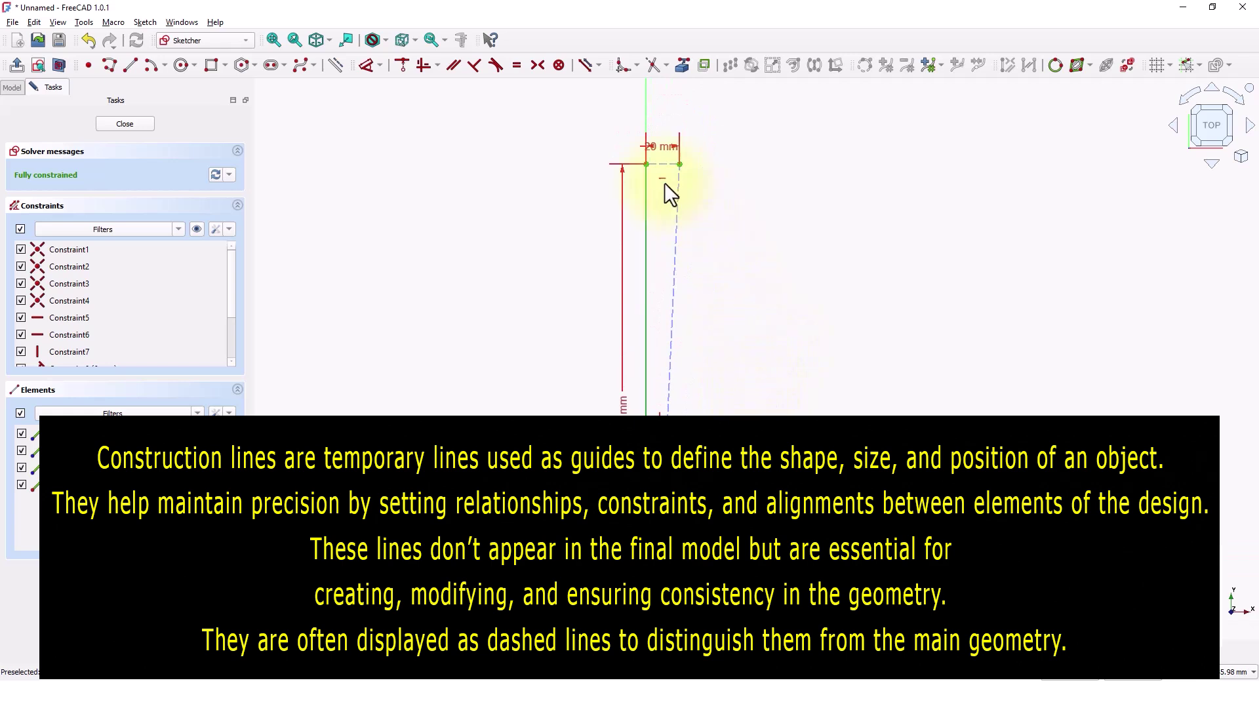
{"action": "scroll", "coordinate": [664, 182], "scroll_direction": "up", "scroll_amount": 3}
{"action": "middle_click_drag", "start_coordinate": [667, 191], "coordinate": [583, 321]}
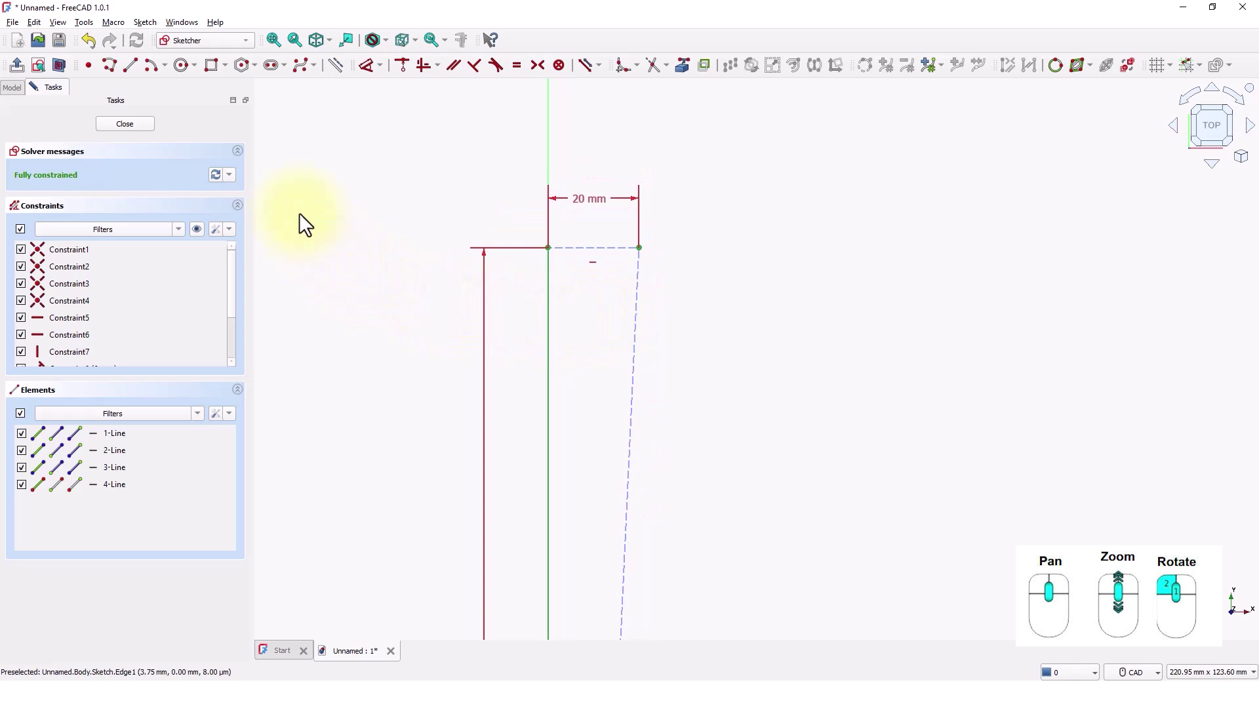
{"action": "left_click", "coordinate": [161, 67]}
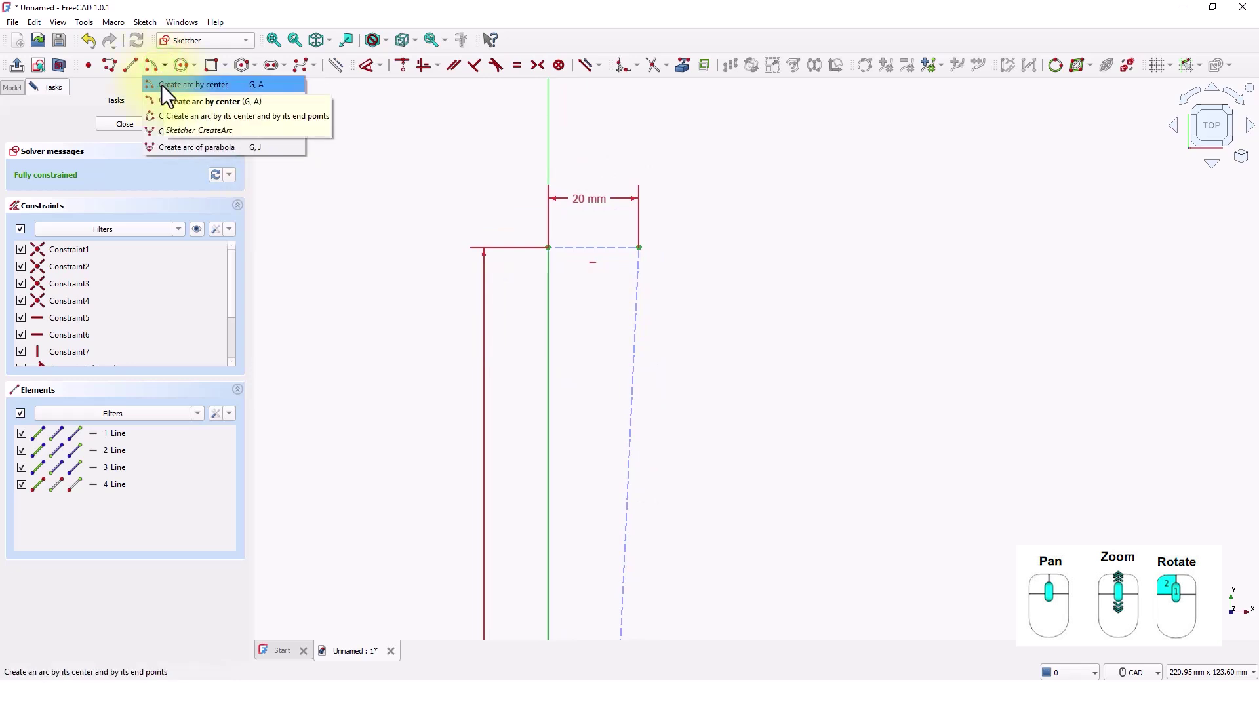
{"action": "left_click", "coordinate": [162, 84]}
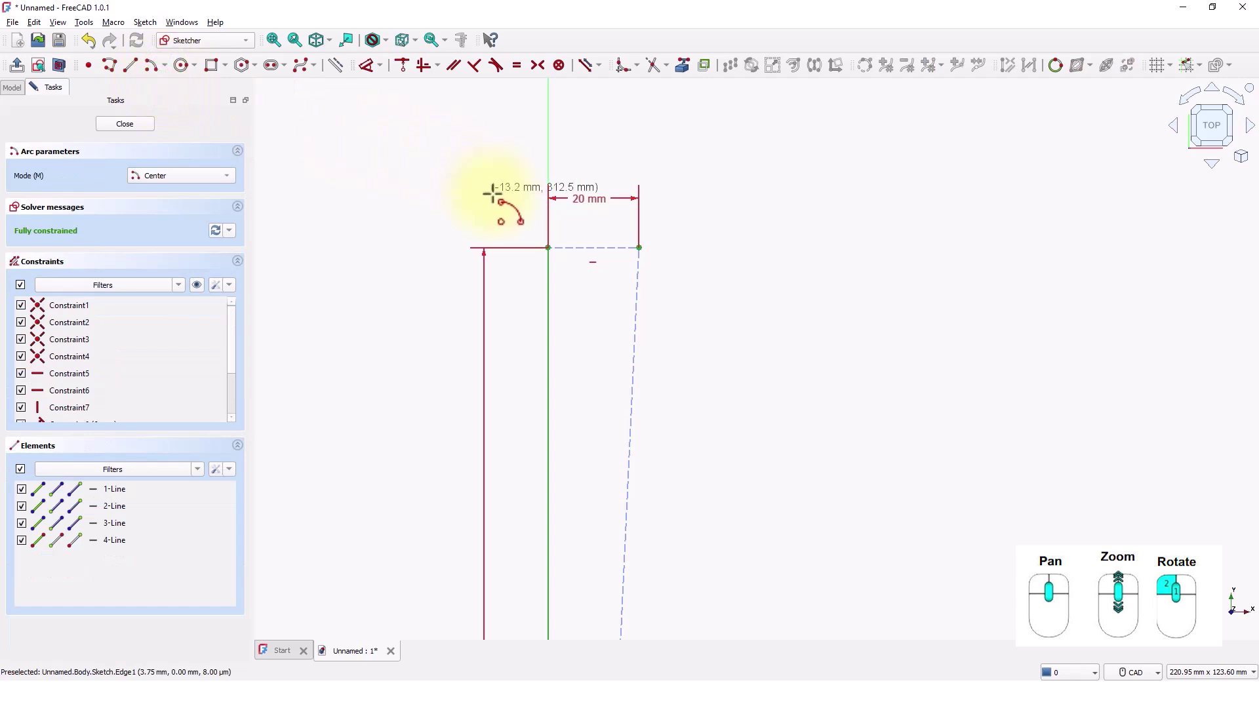
{"action": "left_click", "coordinate": [548, 336]}
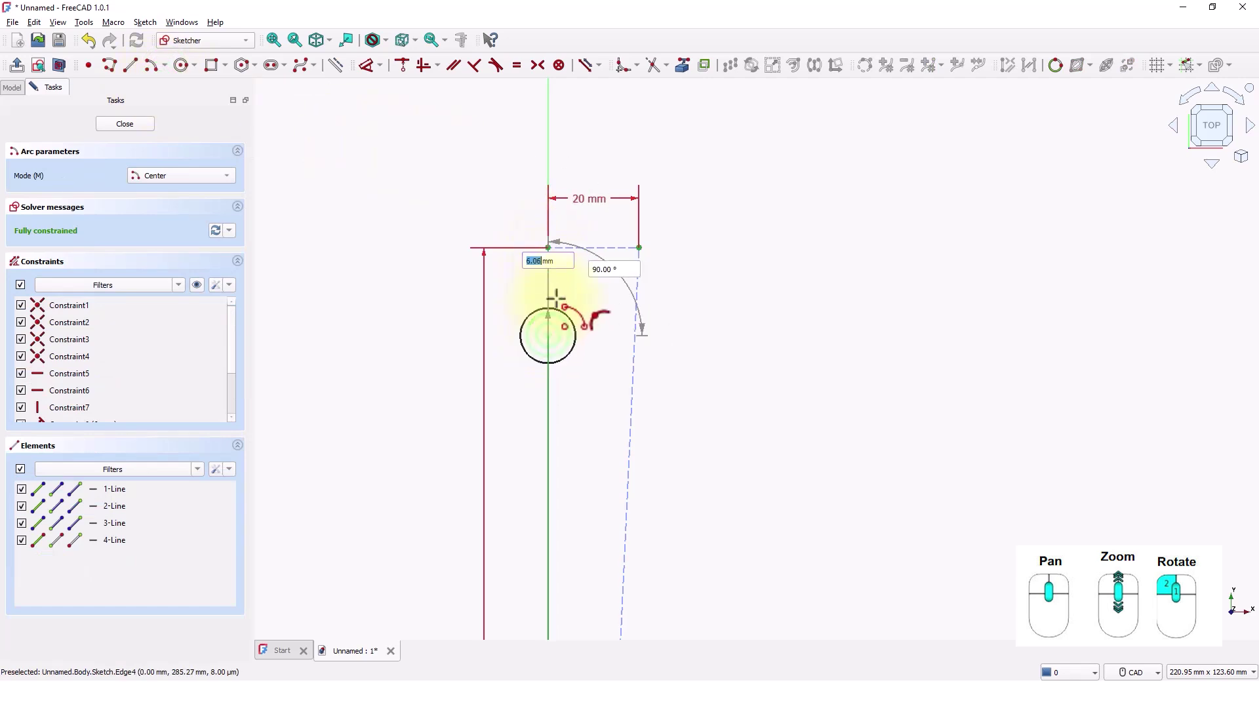
{"action": "left_click", "coordinate": [548, 248]}
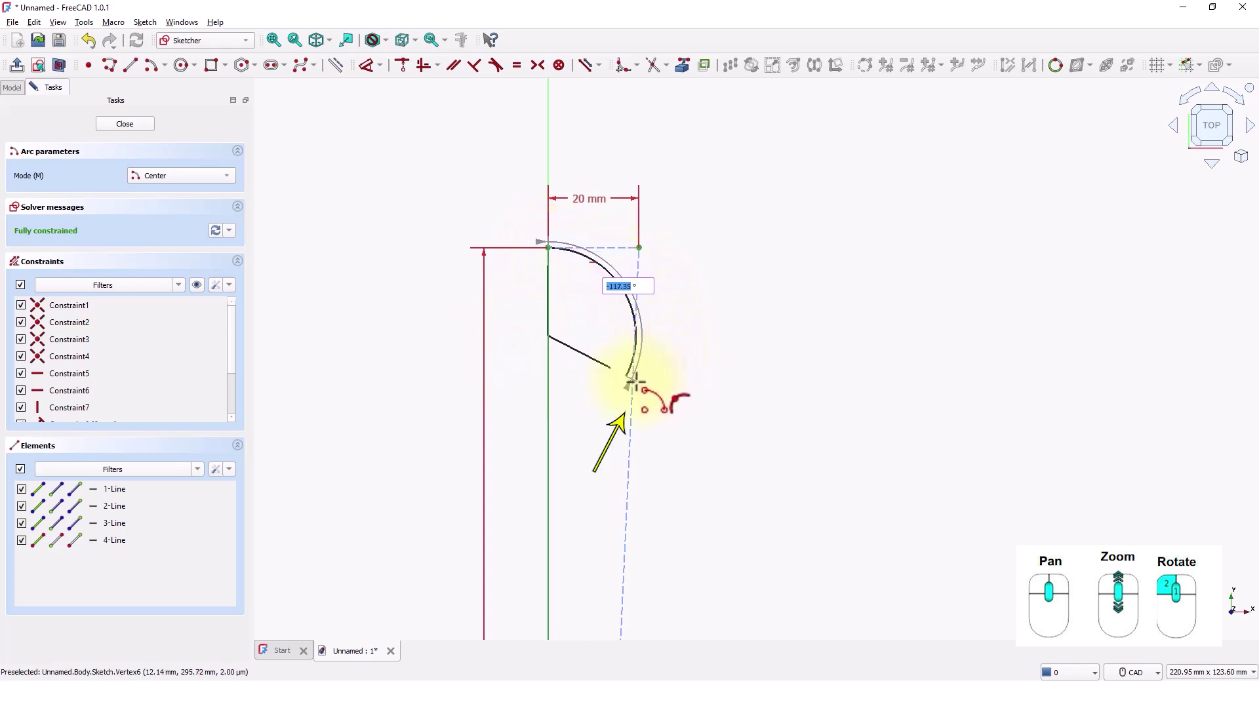
{"action": "left_click", "coordinate": [634, 382]}
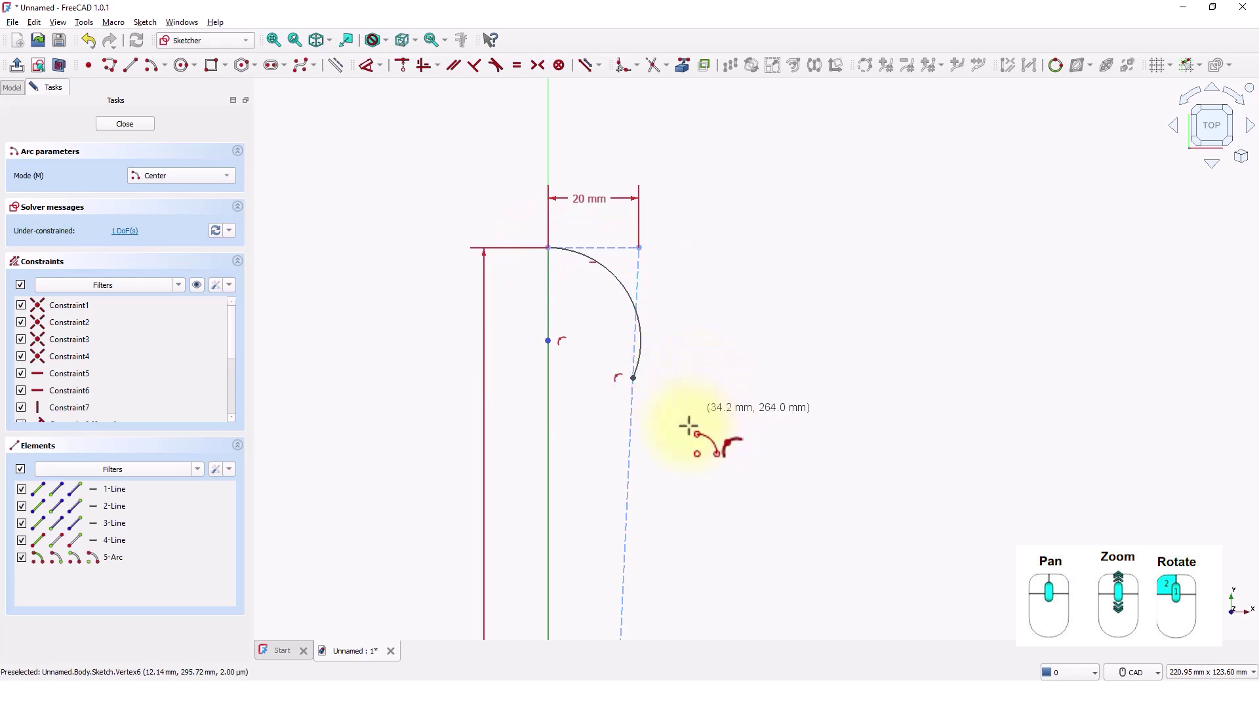
- Draw a center arc of about 25.3 mm radius at the vertical line's midpoint, bulging outward with both ends on the slanted construction line
{"action": "scroll", "coordinate": [679, 439], "scroll_direction": "down", "scroll_amount": 2}
{"action": "middle_click_drag", "start_coordinate": [686, 483], "coordinate": [674, 250]}
{"action": "middle_click_drag", "start_coordinate": [673, 387], "coordinate": [674, 301]}
{"action": "scroll", "coordinate": [675, 300], "scroll_direction": "down", "scroll_amount": 1}
{"action": "scroll", "coordinate": [674, 301], "scroll_direction": "down", "scroll_amount": 1}
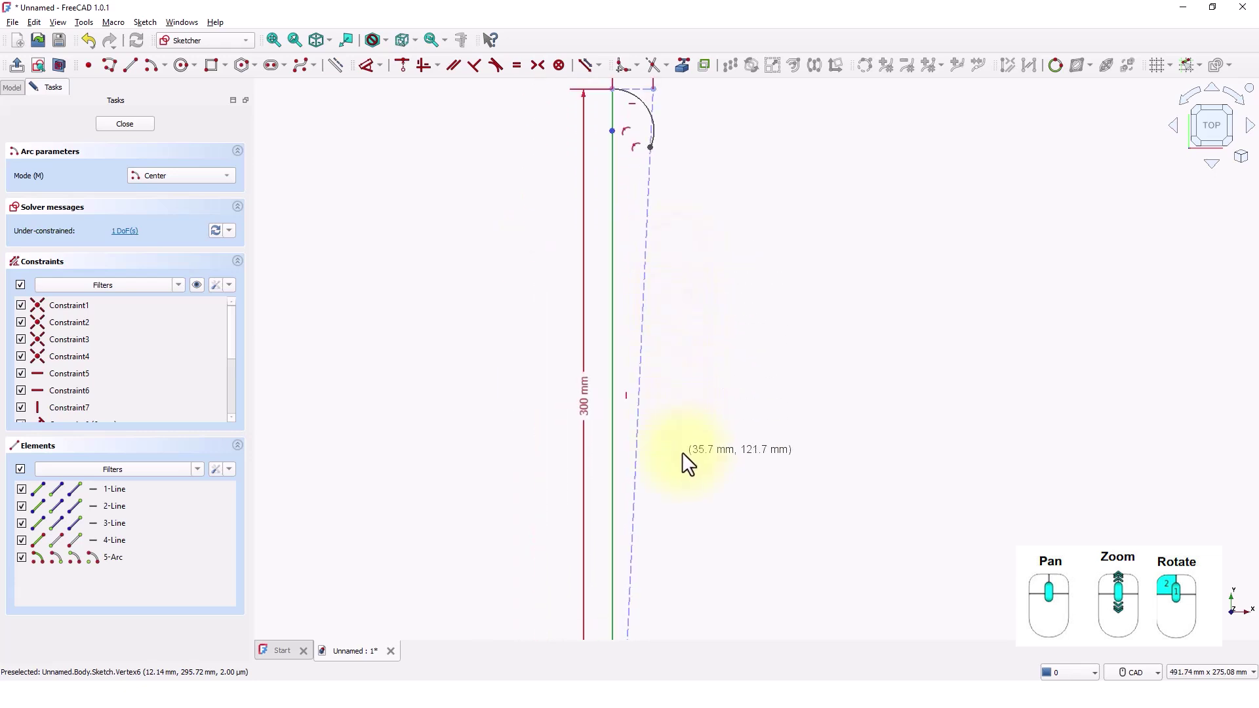
{"action": "middle_click_drag", "start_coordinate": [680, 458], "coordinate": [641, 380]}
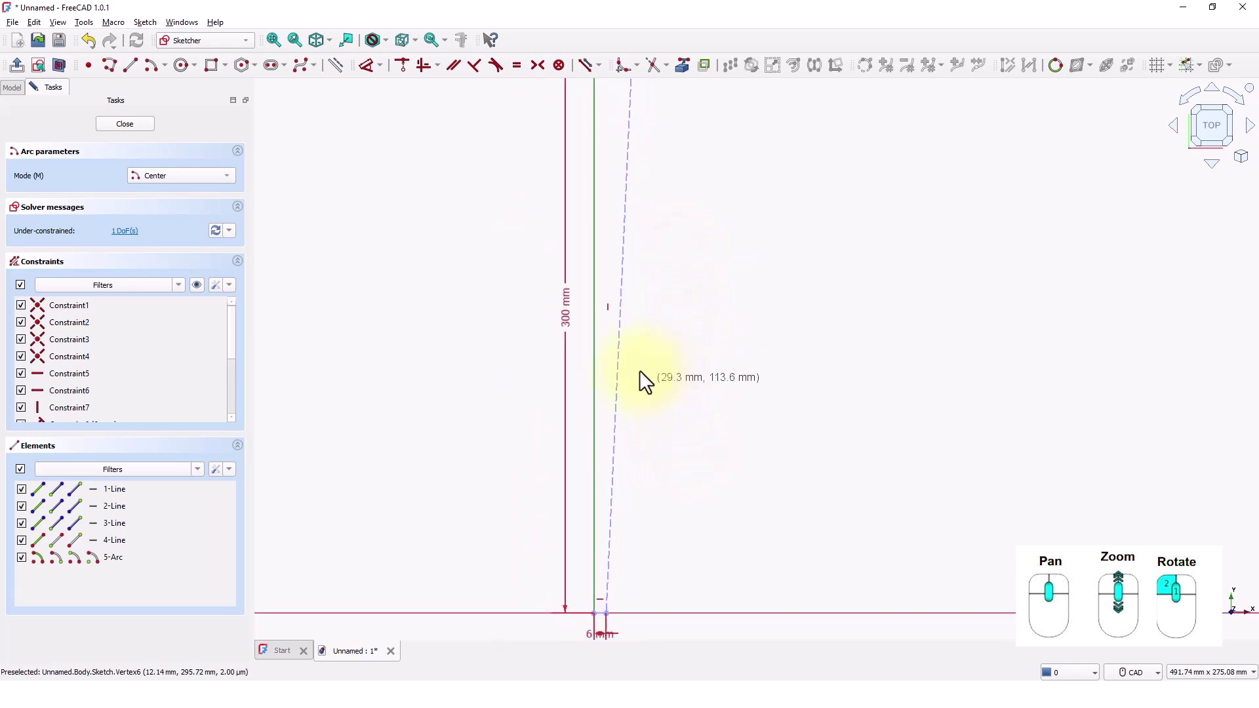
{"action": "left_click", "coordinate": [592, 330]}
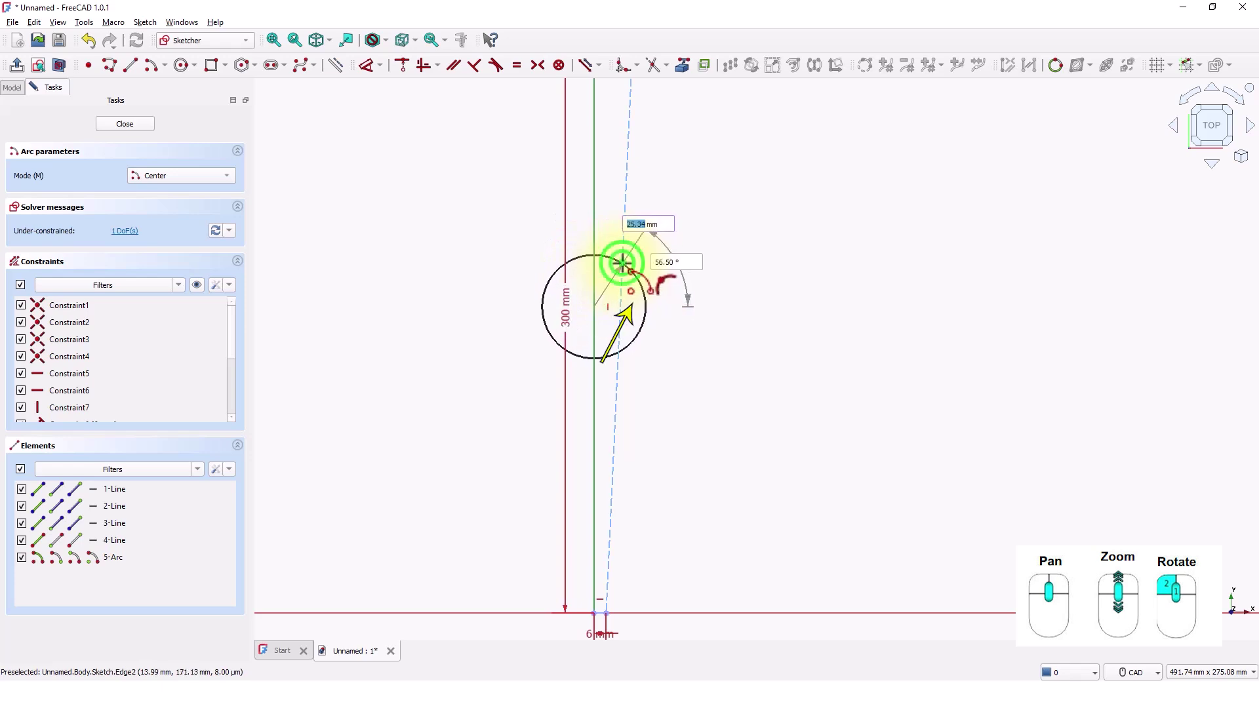
{"action": "left_click", "coordinate": [623, 266]}
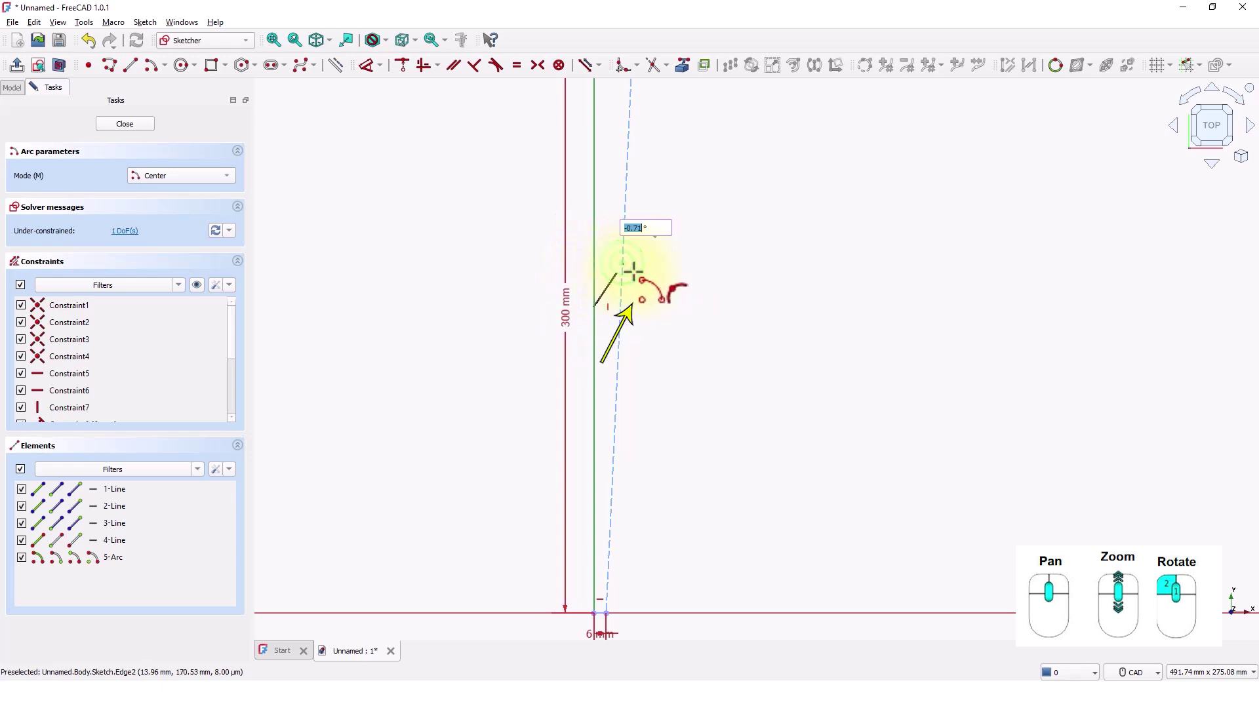
{"action": "left_click", "coordinate": [616, 357]}
- Draw a third arc of about 11.5 mm radius centered on the vertical line, from near its lower end counterclockwise to the slanted construction line
{"action": "middle_click_drag", "start_coordinate": [658, 472], "coordinate": [669, 441]}
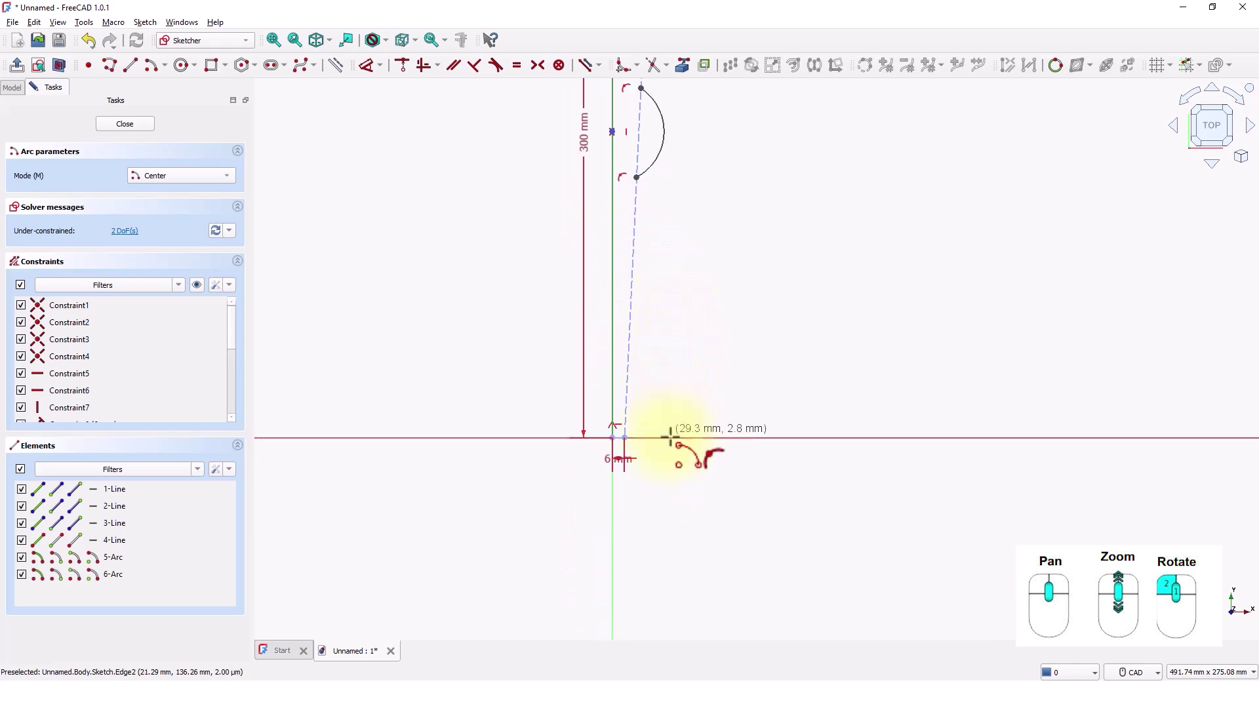
{"action": "scroll", "coordinate": [623, 452], "scroll_direction": "down", "scroll_amount": 1}
{"action": "scroll", "coordinate": [645, 469], "scroll_direction": "up", "scroll_amount": 8}
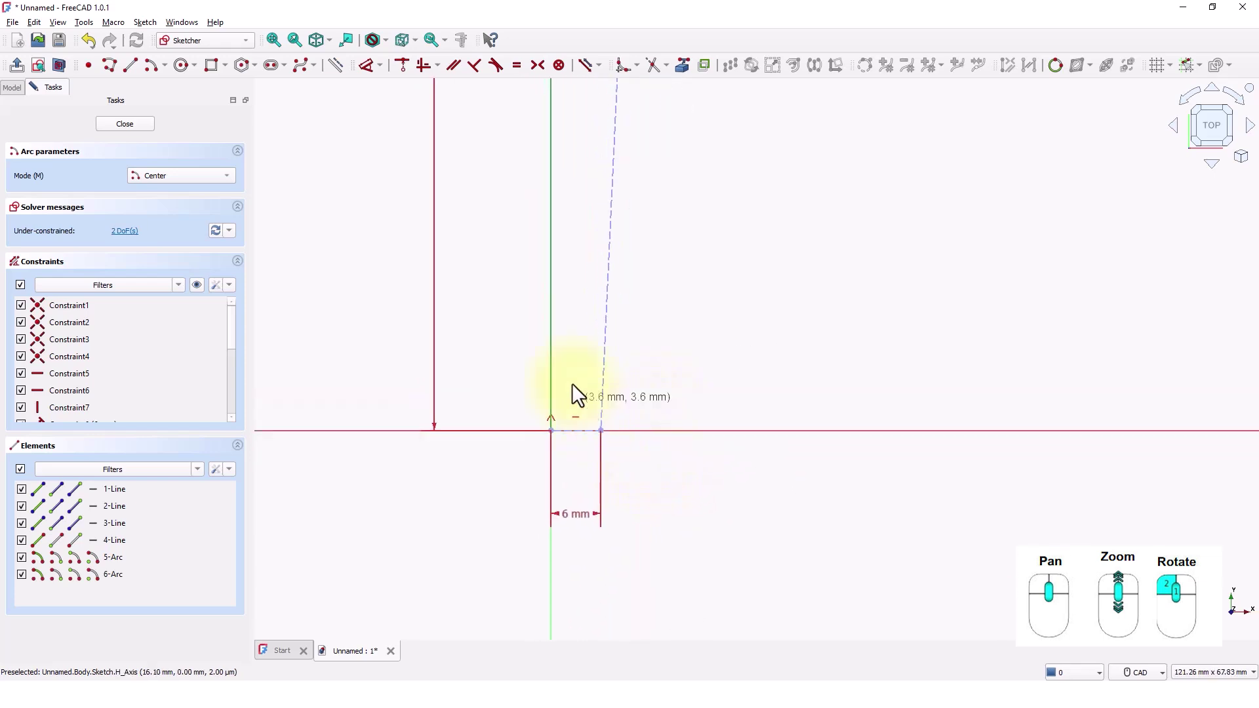
{"action": "left_click", "coordinate": [550, 324]}
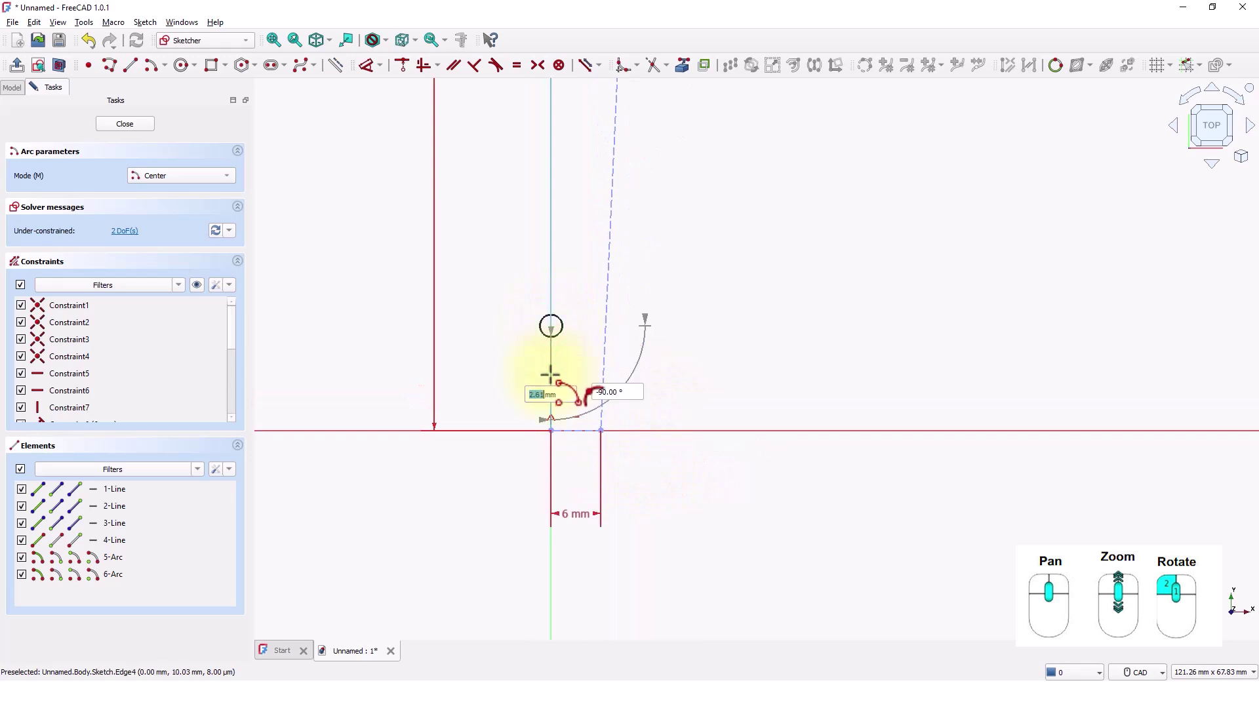
{"action": "left_click", "coordinate": [551, 425]}
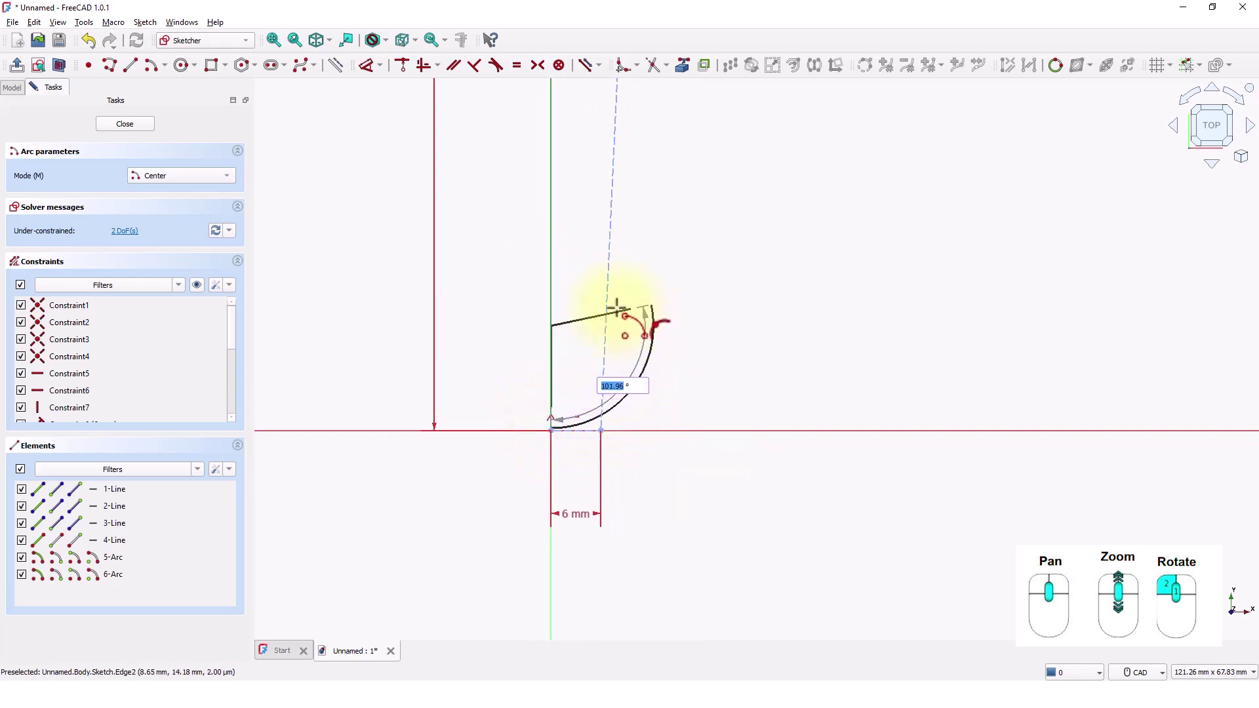
{"action": "left_click", "coordinate": [607, 274]}
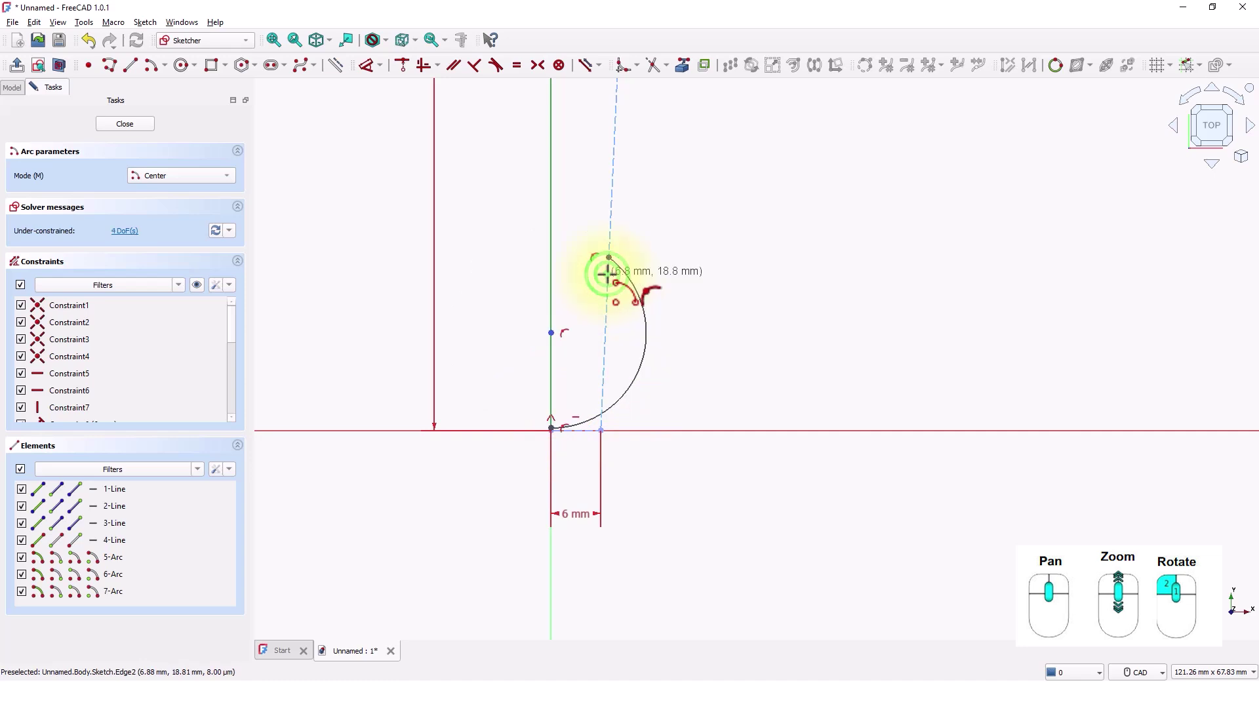
{"action": "right_click", "coordinate": [647, 265]}
- Dimension the radius of the lowest arc at 28 mm
{"action": "scroll", "coordinate": [683, 249], "scroll_direction": "down", "scroll_amount": 3}
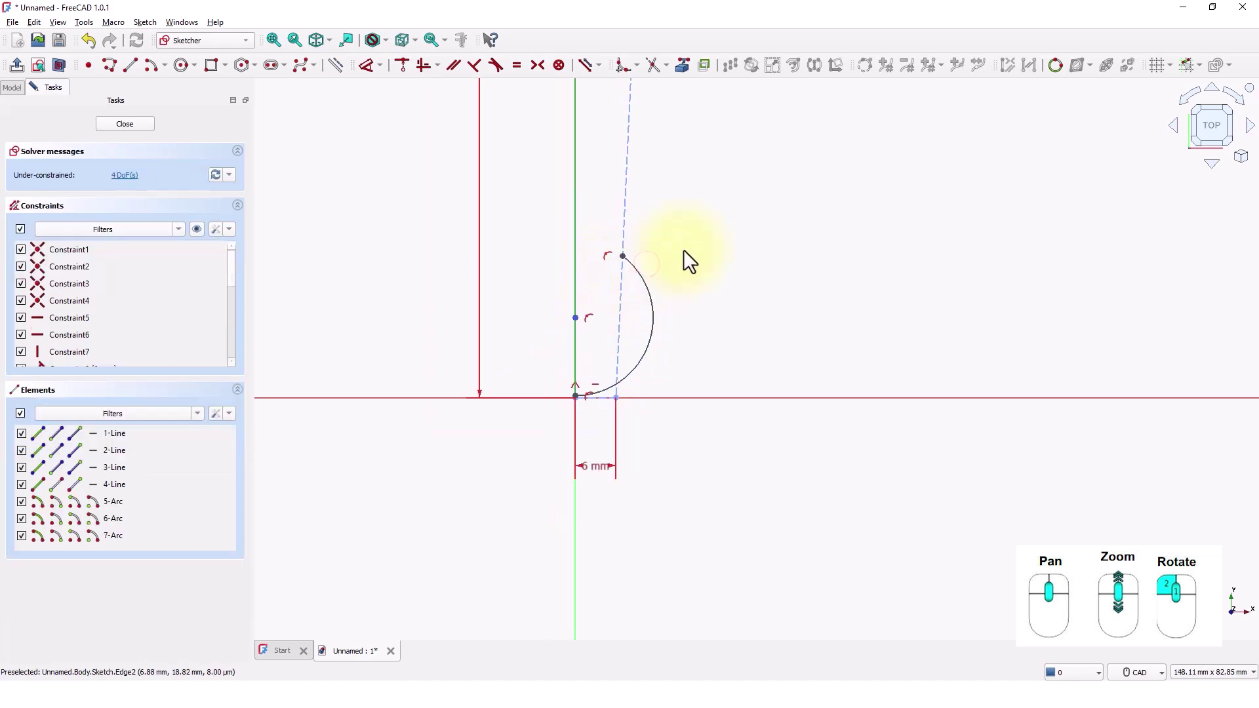
{"action": "mouse_move", "coordinate": [683, 249]}
{"action": "middle_mouse_down"}
{"action": "mouse_move", "coordinate": [632, 304]}
{"action": "mouse_move", "coordinate": [611, 360]}
{"action": "middle_mouse_up"}
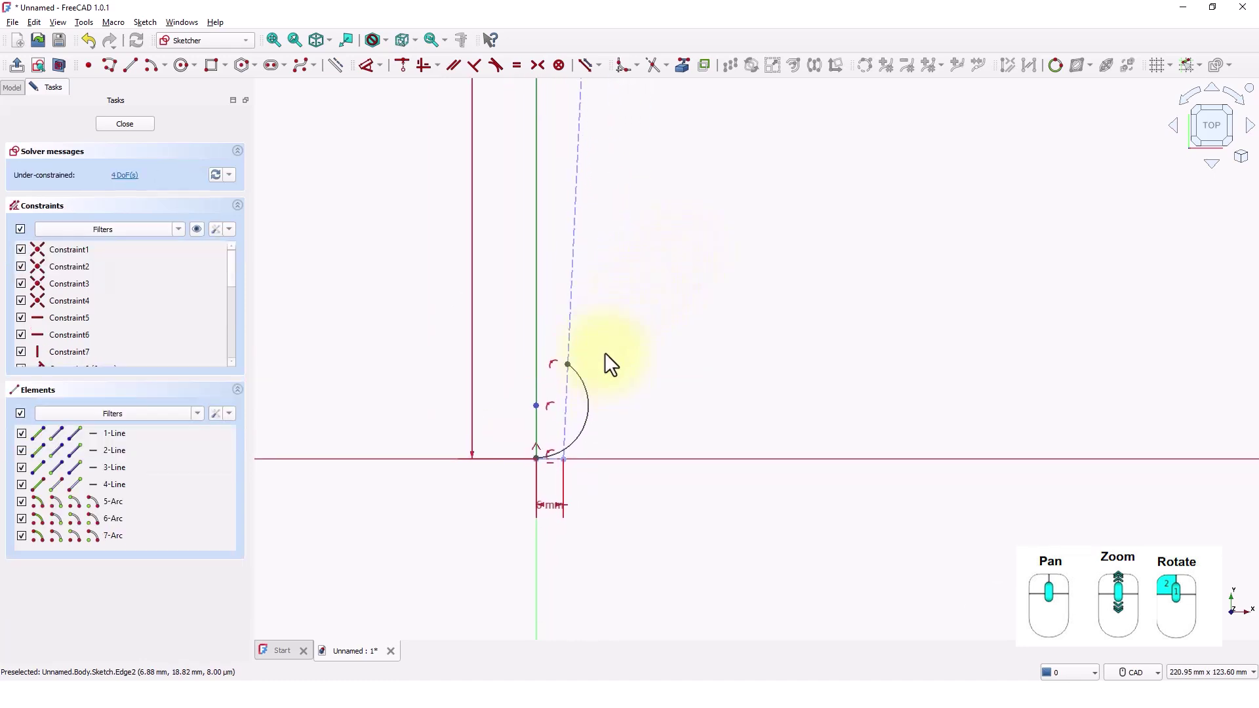
{"action": "left_click", "coordinate": [368, 69]}
{"action": "left_click", "coordinate": [586, 417]}
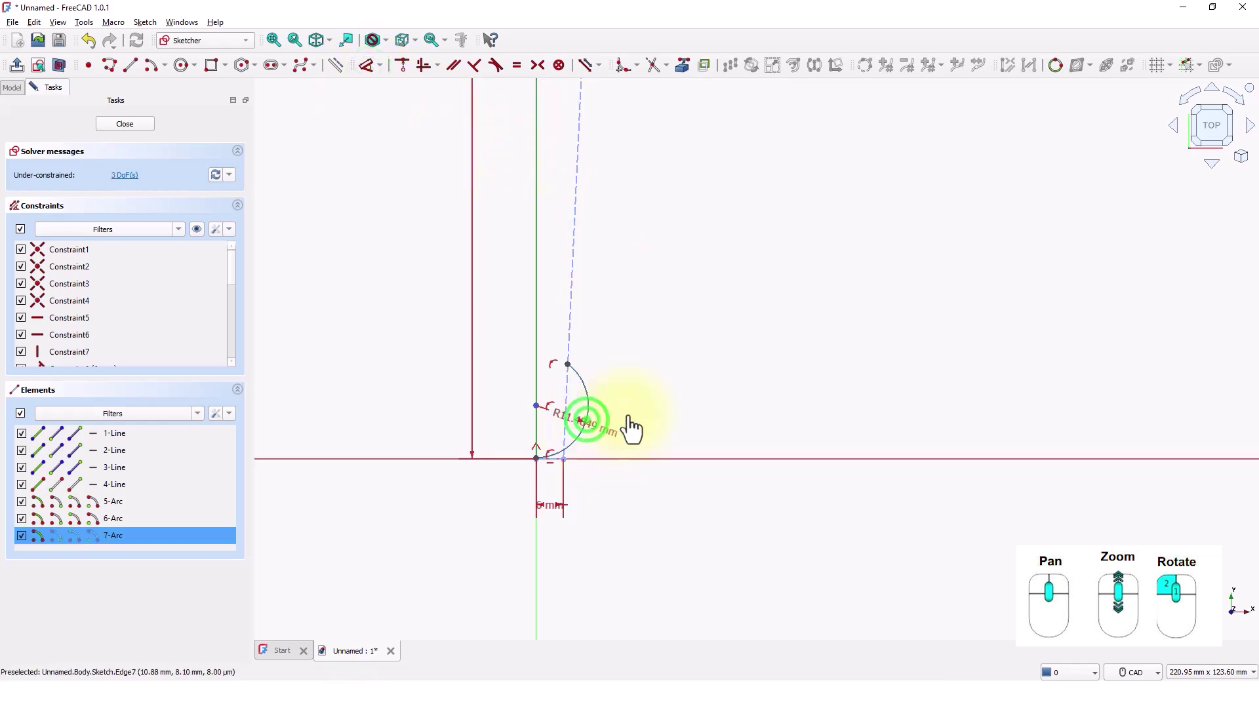
{"action": "left_click", "coordinate": [657, 387]}
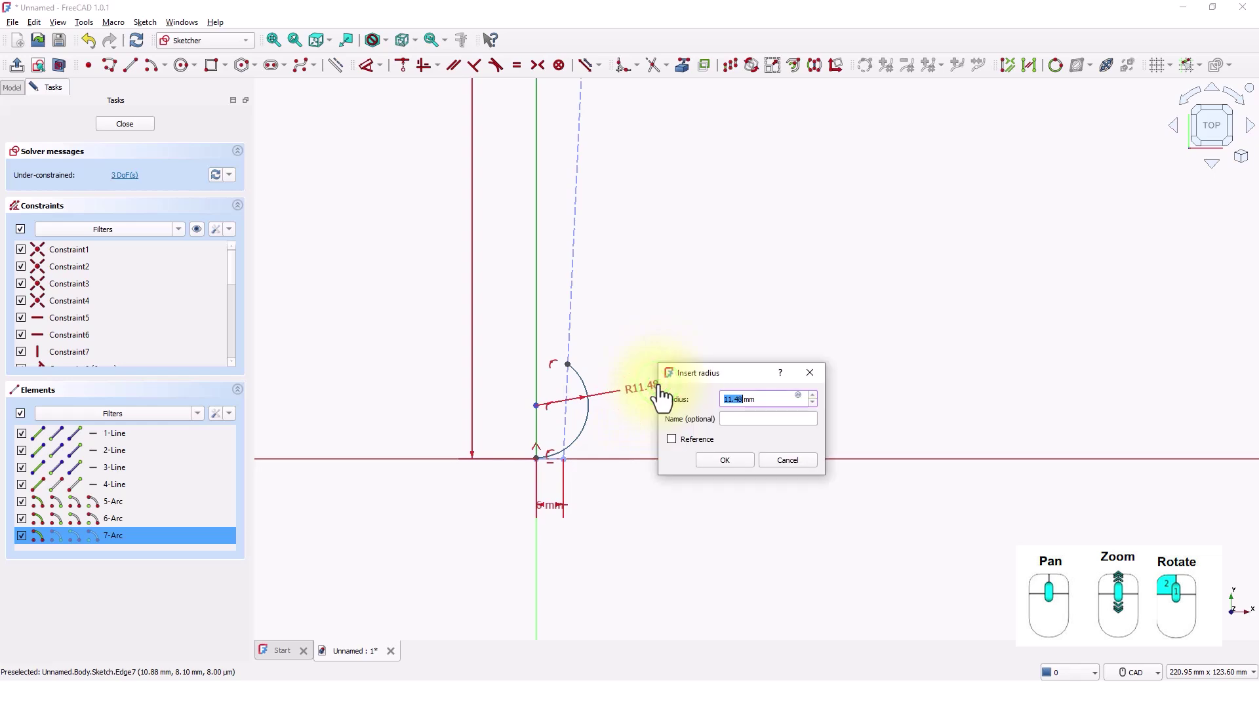
{"action": "key", "text": "Return"}
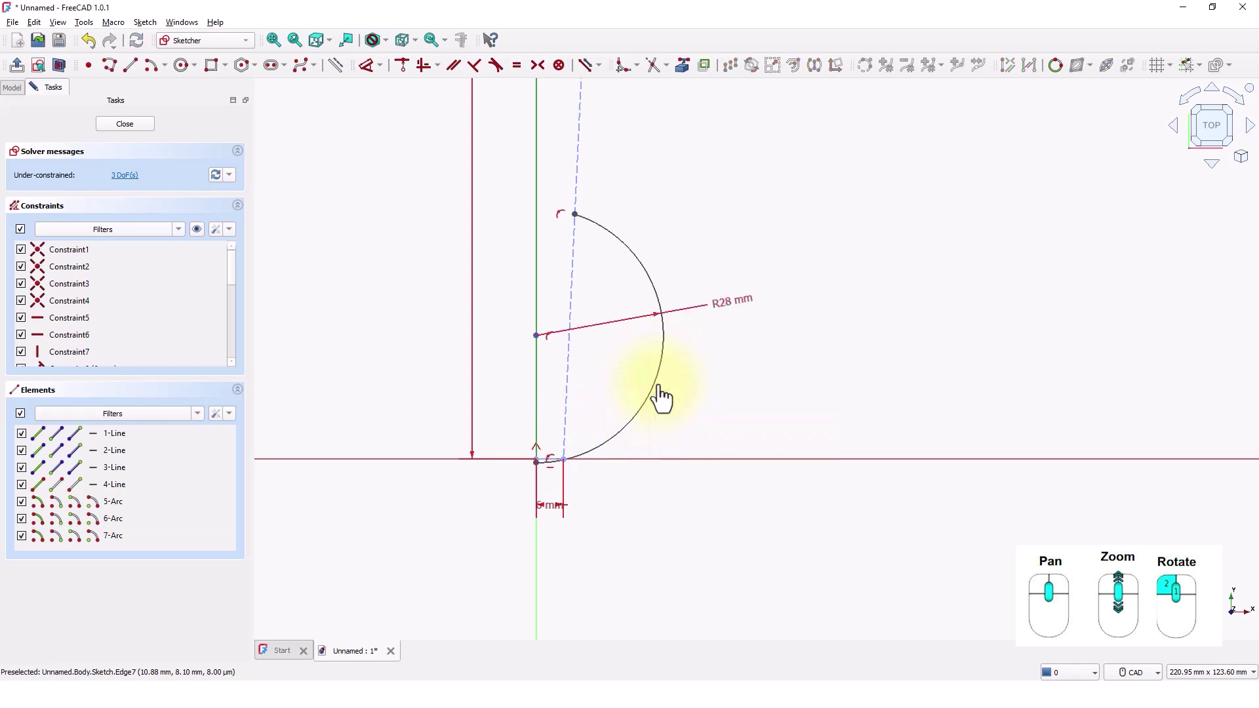
- Dimension the radius of the middle arc at 32 mm
{"action": "scroll", "coordinate": [662, 396], "scroll_direction": "down", "scroll_amount": 2}
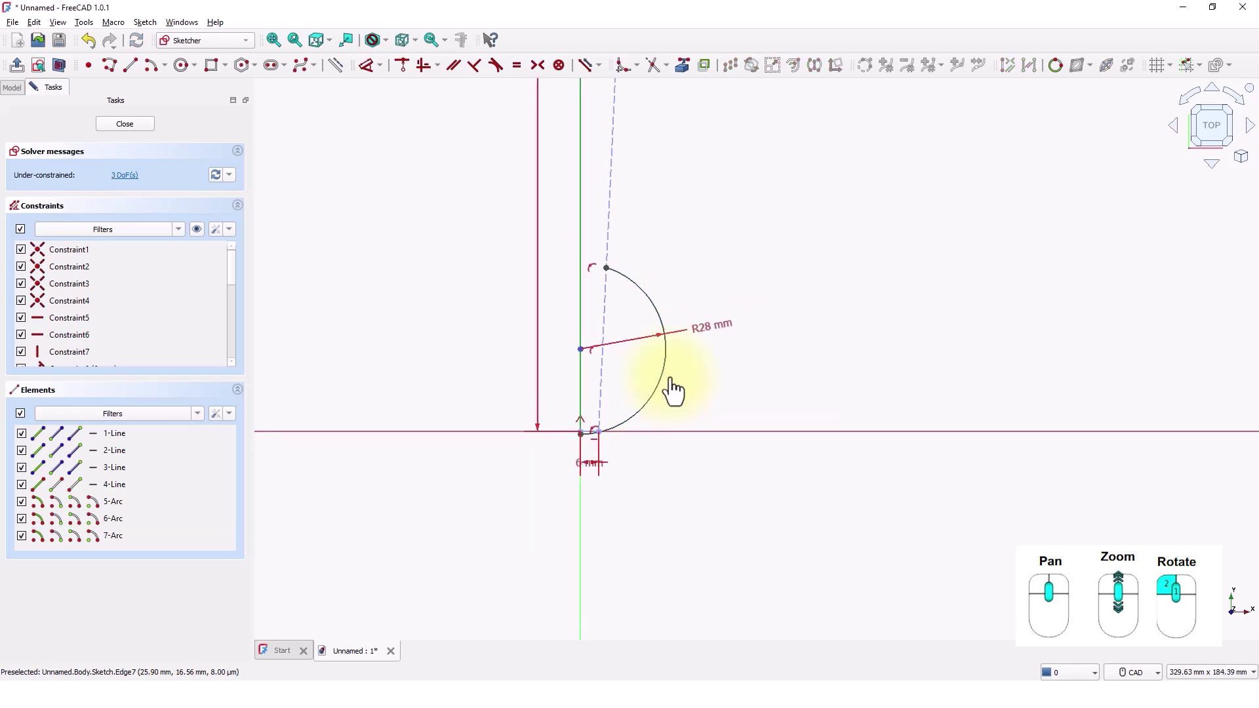
{"action": "scroll", "coordinate": [672, 390], "scroll_direction": "down", "scroll_amount": 4}
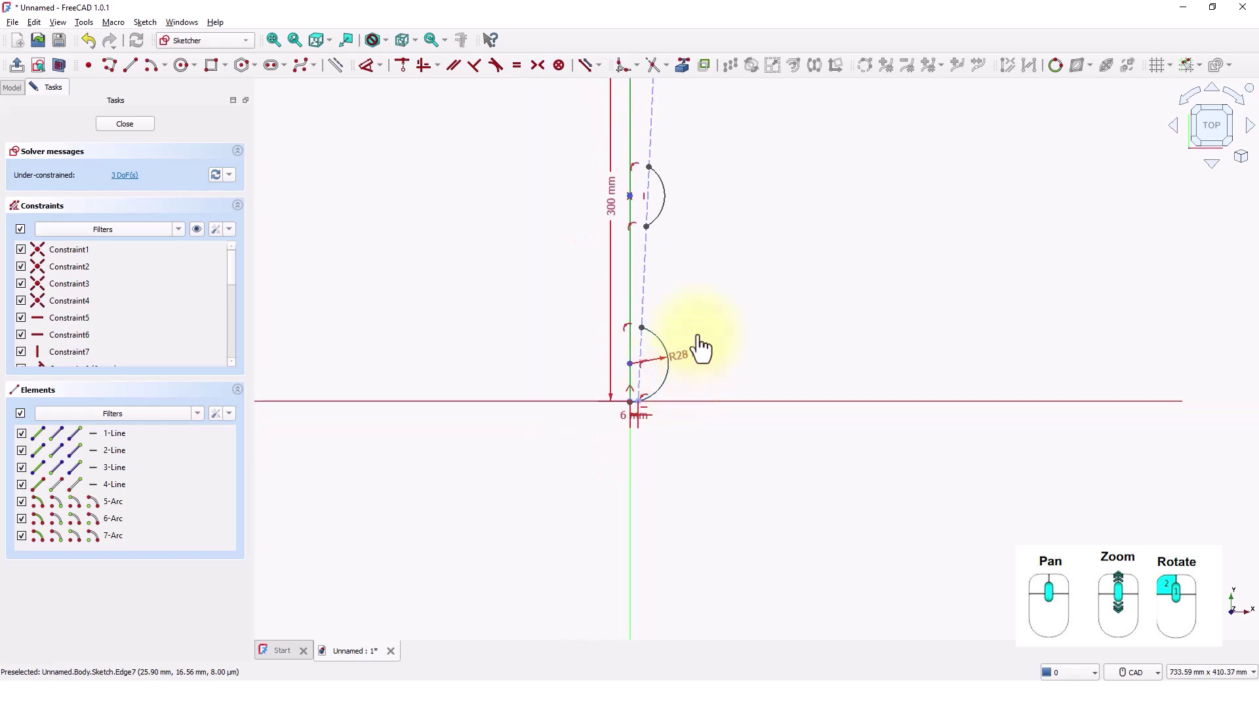
{"action": "scroll", "coordinate": [648, 345], "scroll_direction": "up", "scroll_amount": 4}
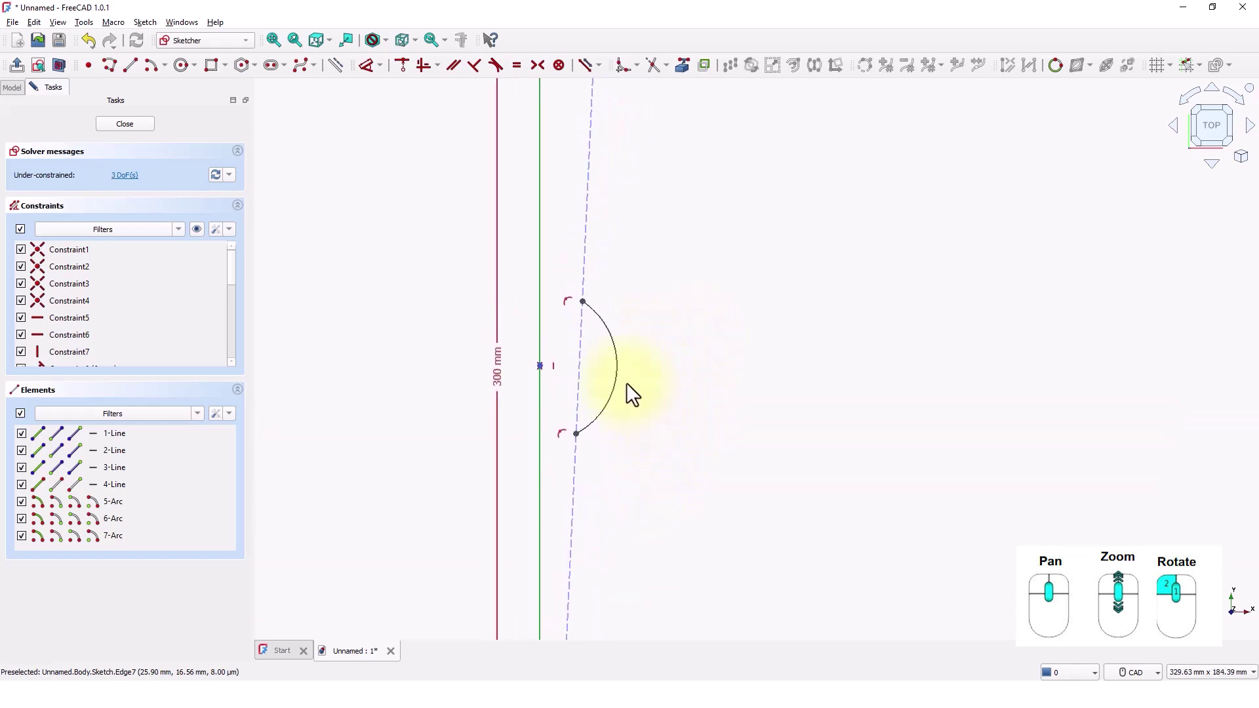
{"action": "left_click", "coordinate": [616, 374]}
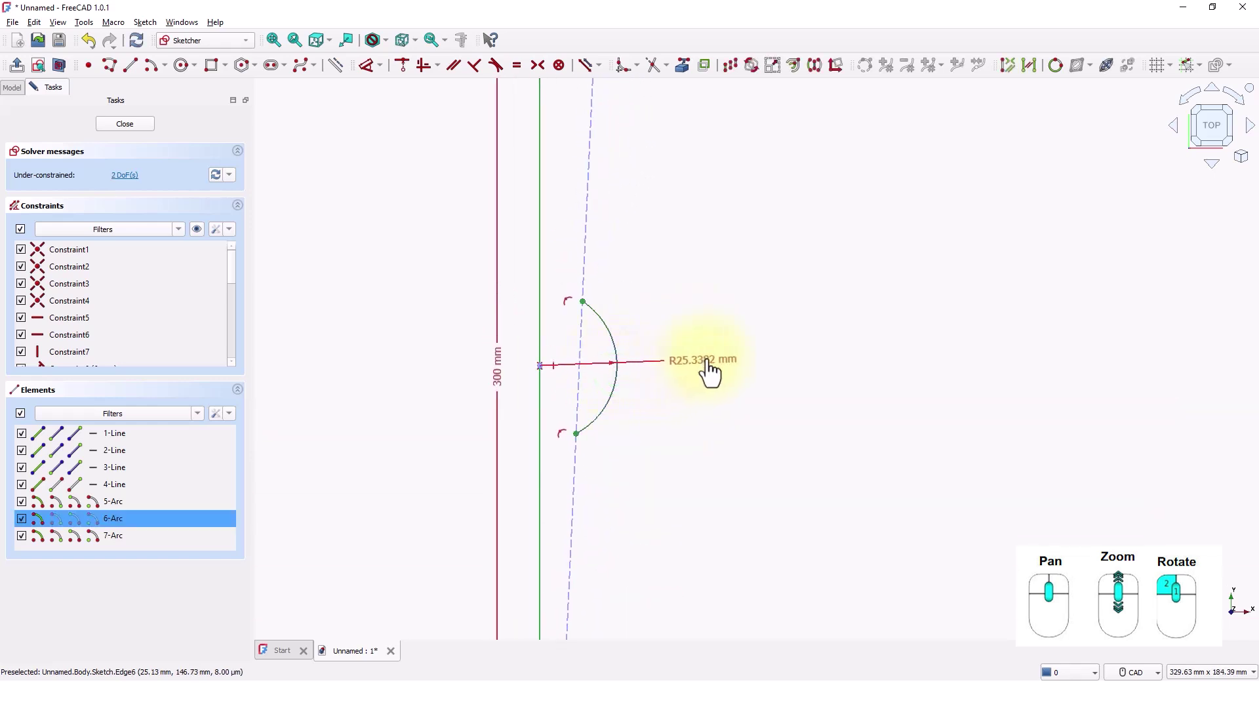
{"action": "left_click", "coordinate": [705, 360]}
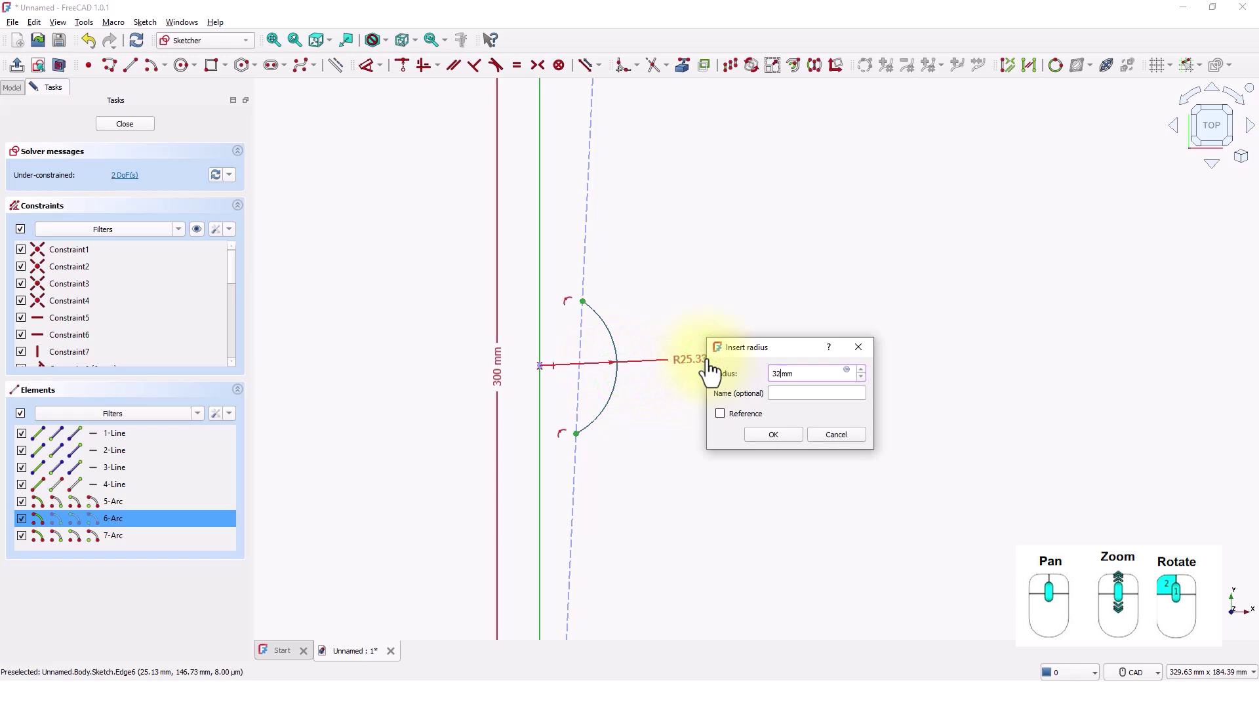
{"action": "key", "text": "Return"}
- Dimension the radius of the uppermost arc at 40 mm
{"action": "scroll", "coordinate": [718, 303], "scroll_direction": "down", "scroll_amount": 4}
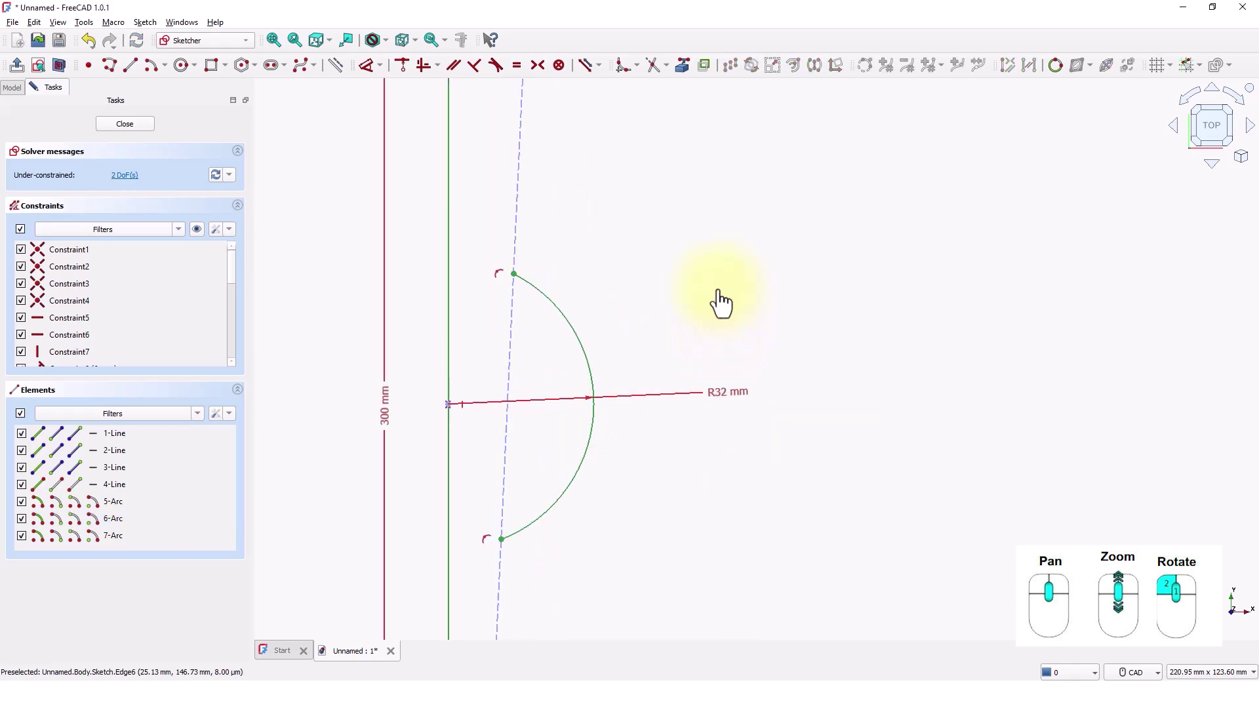
{"action": "scroll", "coordinate": [663, 242], "scroll_direction": "up", "scroll_amount": 5}
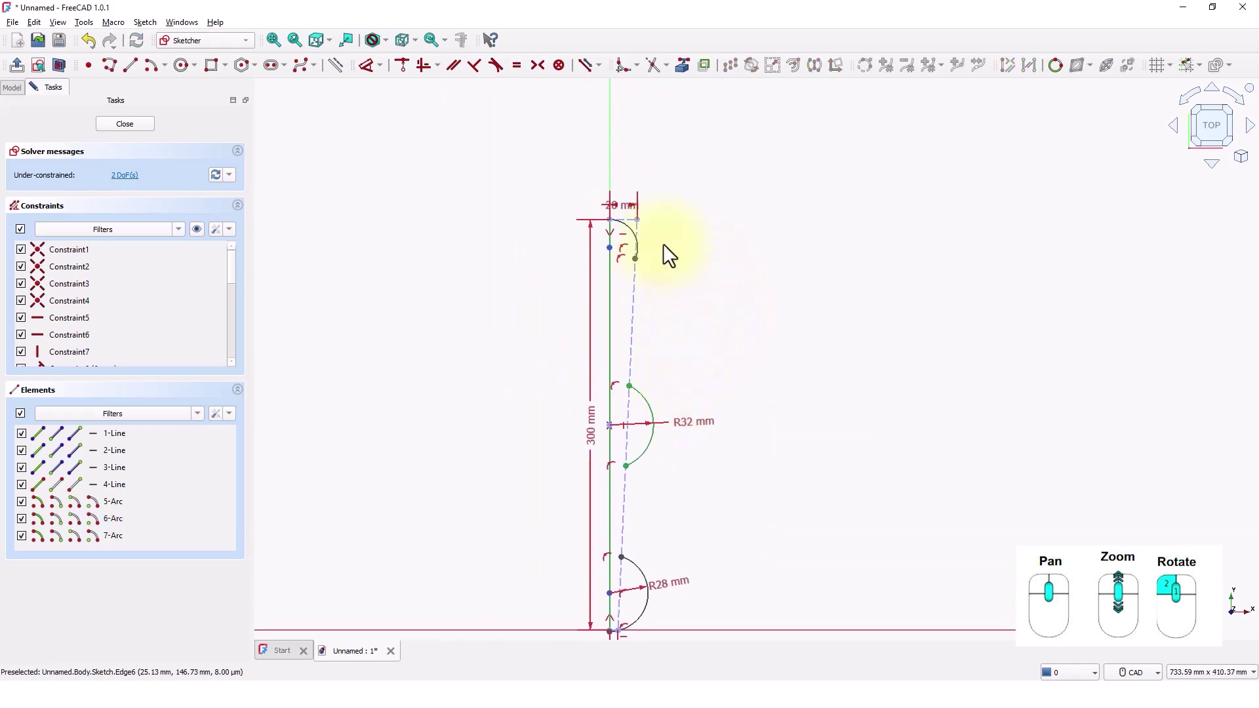
{"action": "middle_click_drag", "start_coordinate": [561, 228], "coordinate": [578, 257]}
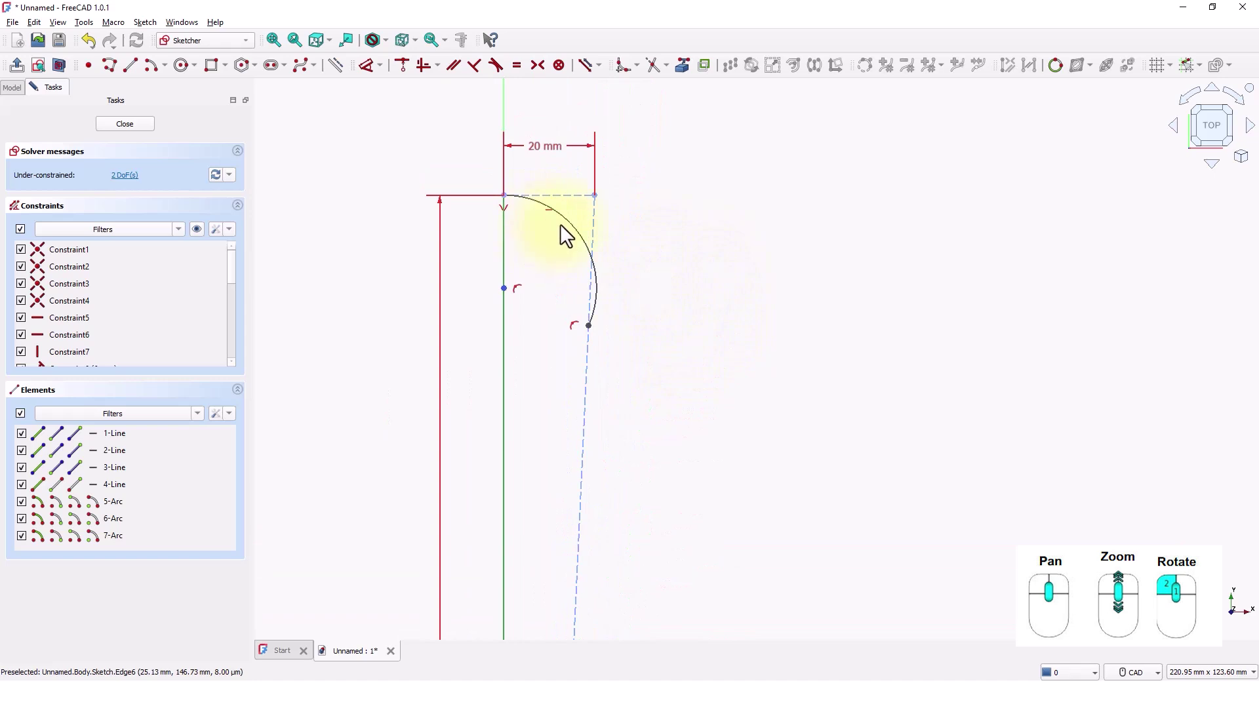
{"action": "left_click", "coordinate": [572, 228]}
{"action": "left_click", "coordinate": [688, 198]}
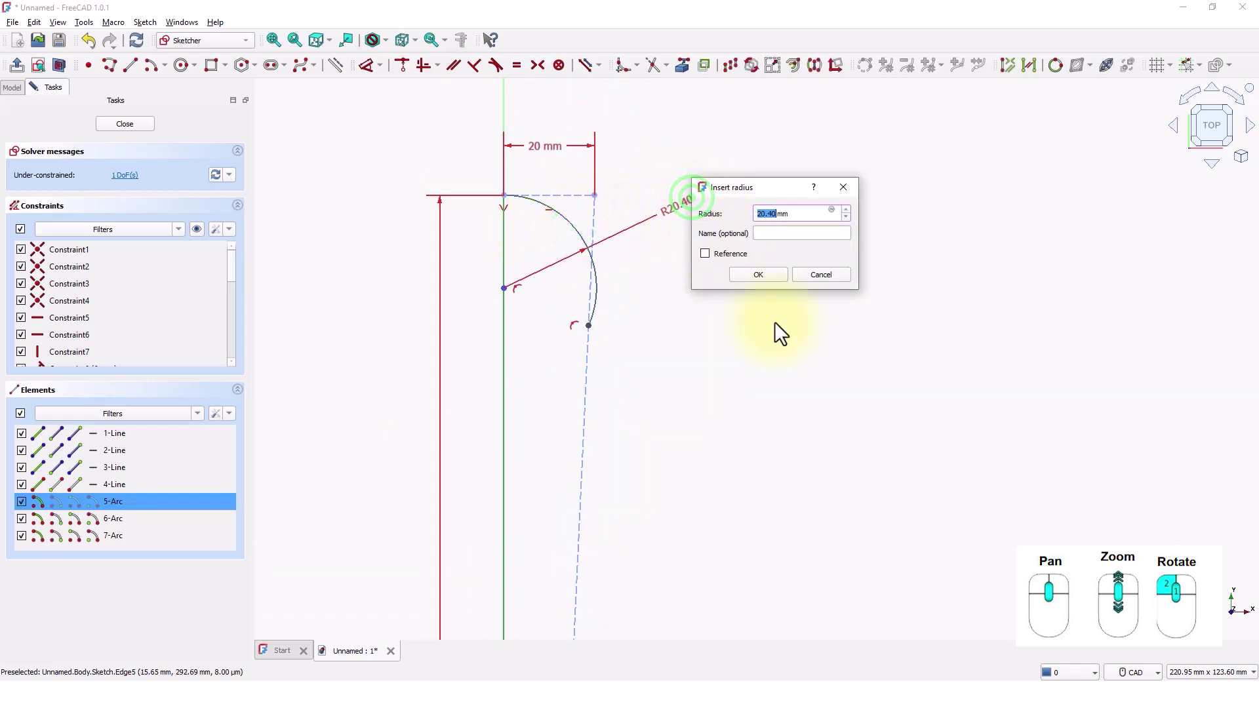
{"action": "type", "text": "4"}
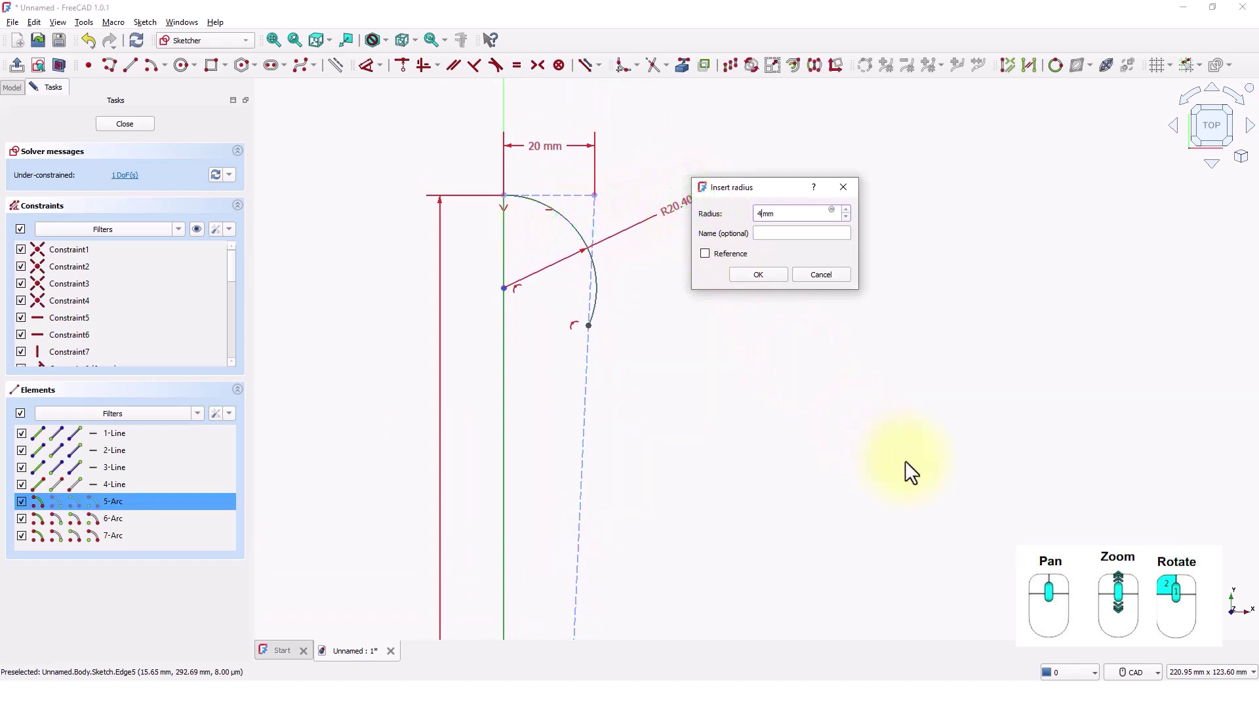
{"action": "type", "text": "0"}
{"action": "key", "text": "Return"}
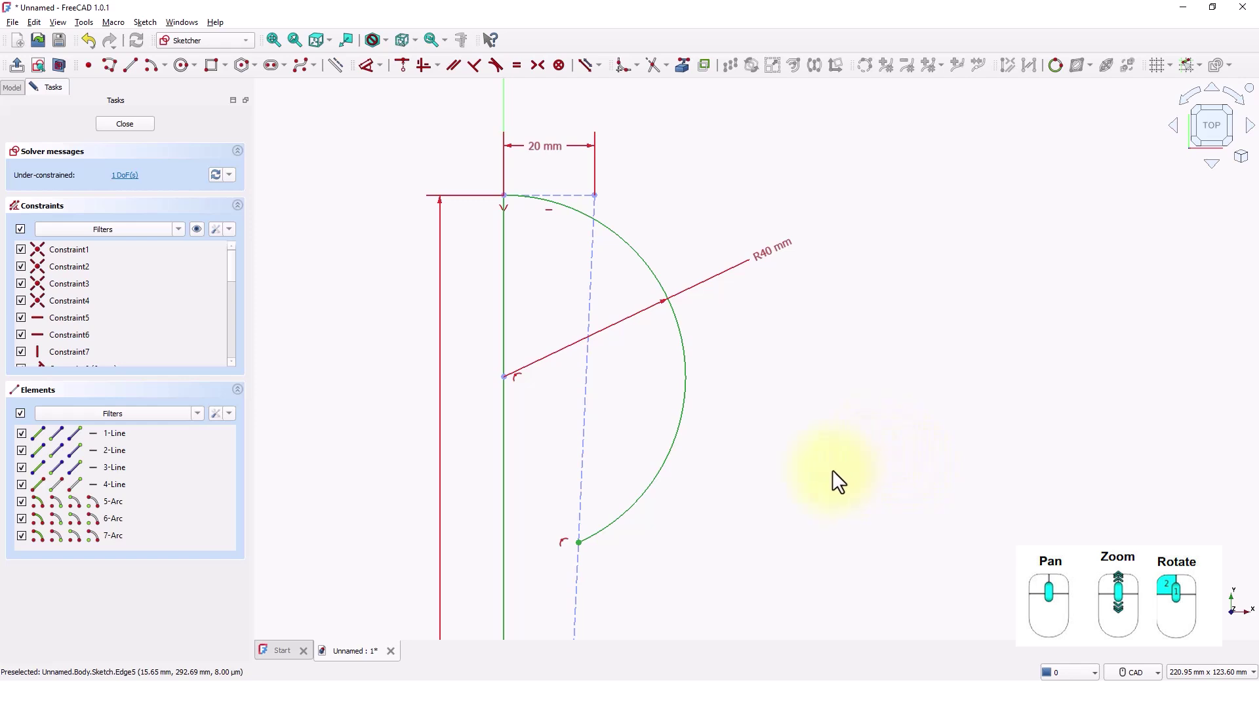
- Pull the lowest arc's lower endpoint up to about 3.6 mm above the origin, then constrain that endpoint coincident with the origin
{"action": "scroll", "coordinate": [832, 469], "scroll_direction": "down", "scroll_amount": 1}
{"action": "scroll", "coordinate": [823, 462], "scroll_direction": "down", "scroll_amount": 2}
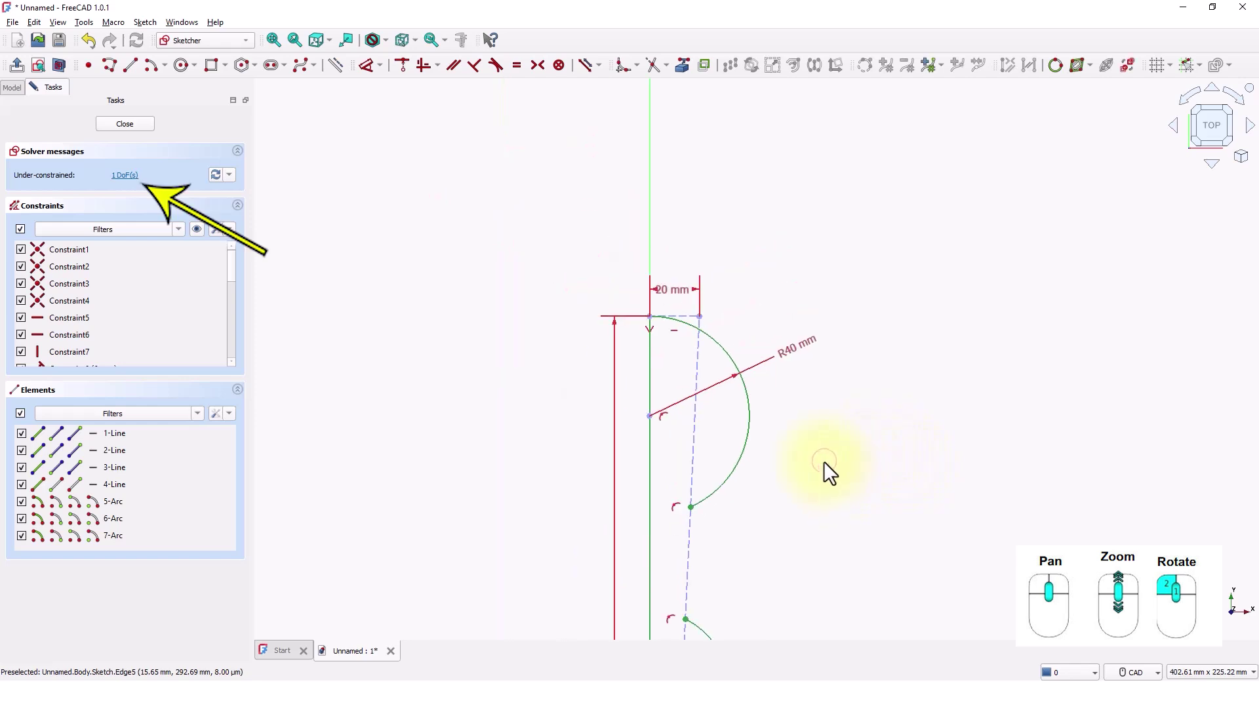
{"action": "scroll", "coordinate": [825, 537], "scroll_direction": "down", "scroll_amount": 2}
{"action": "middle_click_drag", "start_coordinate": [825, 536], "coordinate": [818, 304]}
{"action": "middle_click_drag", "start_coordinate": [757, 590], "coordinate": [784, 461]}
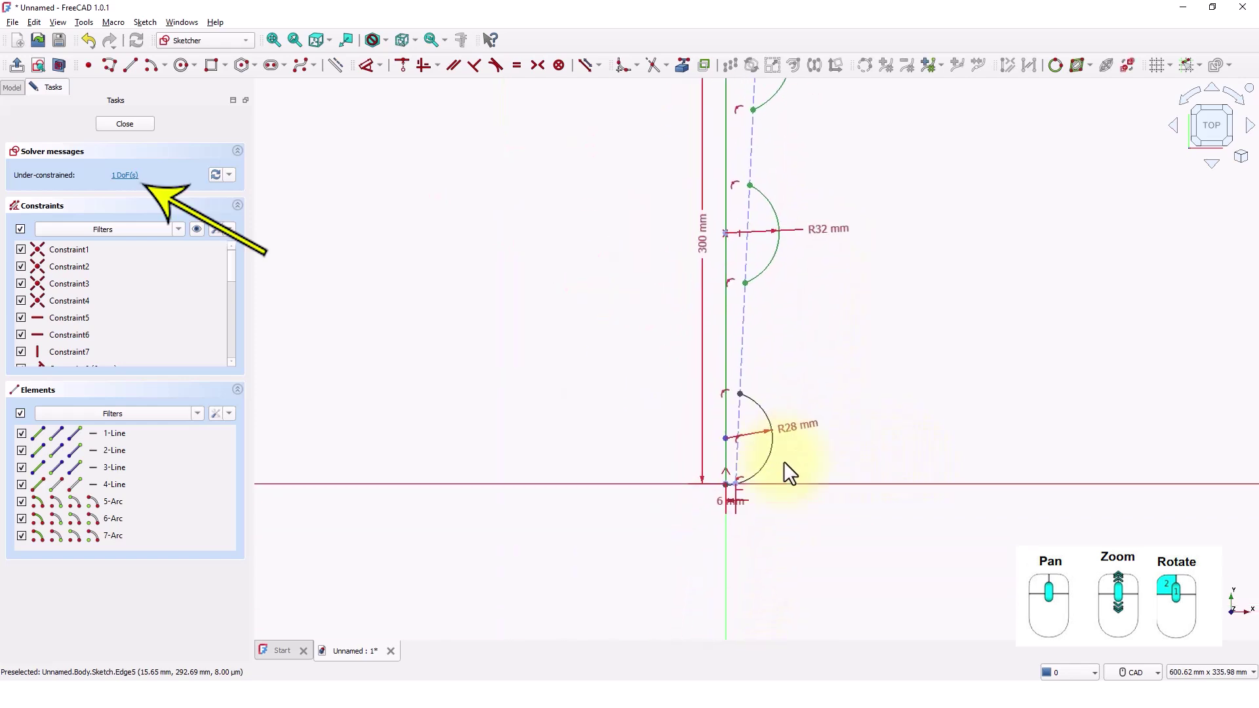
{"action": "scroll", "coordinate": [749, 489], "scroll_direction": "up", "scroll_amount": 7}
{"action": "scroll", "coordinate": [717, 467], "scroll_direction": "up", "scroll_amount": 6}
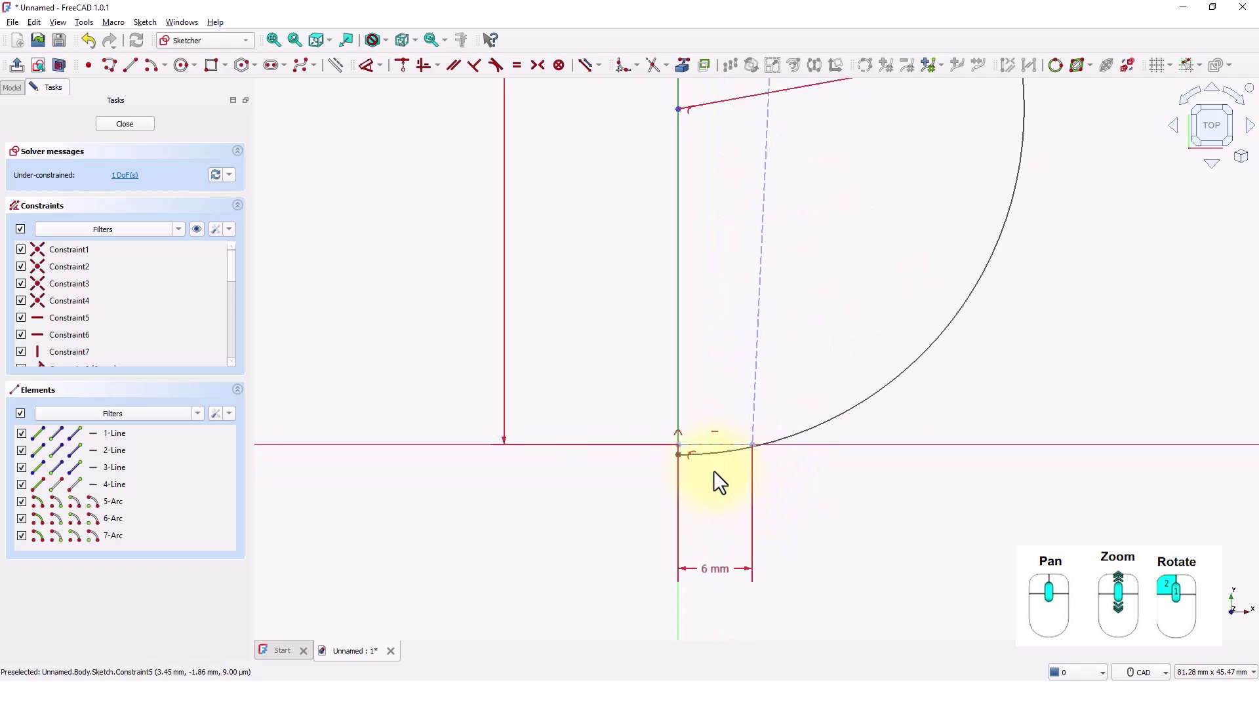
{"action": "middle_click_drag", "start_coordinate": [692, 485], "coordinate": [648, 598]}
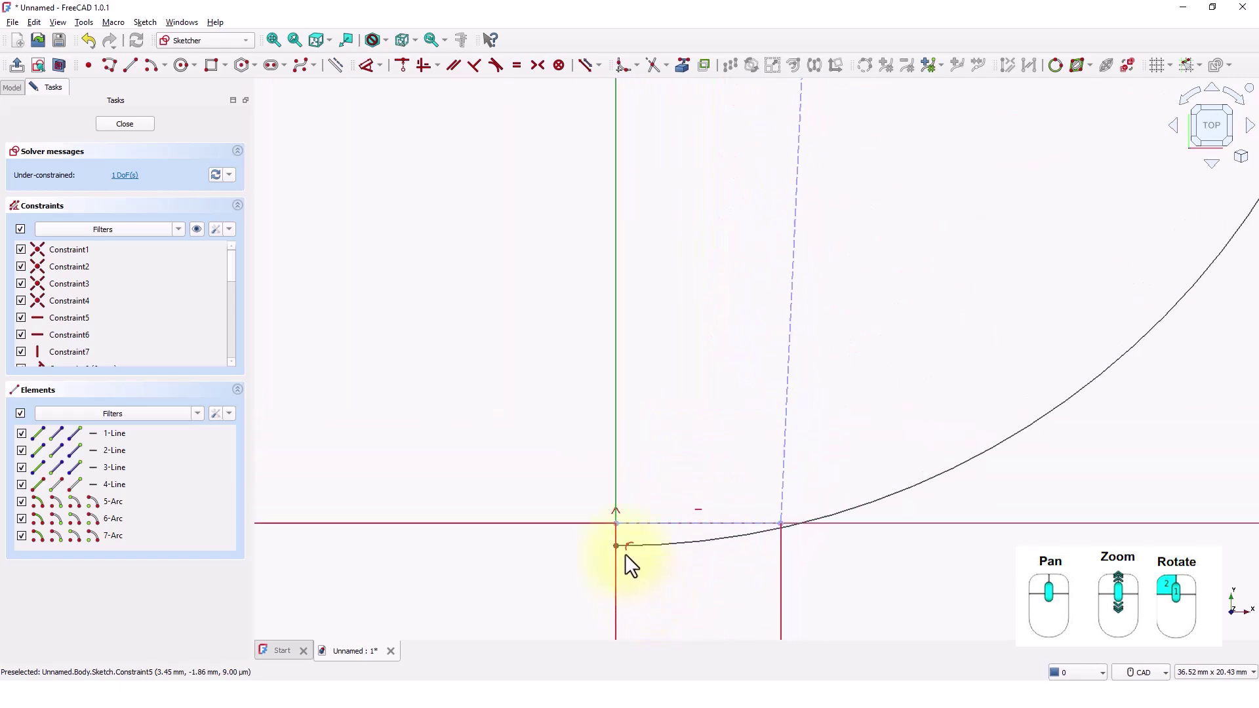
{"action": "left_click_drag", "start_coordinate": [616, 545], "coordinate": [634, 425]}
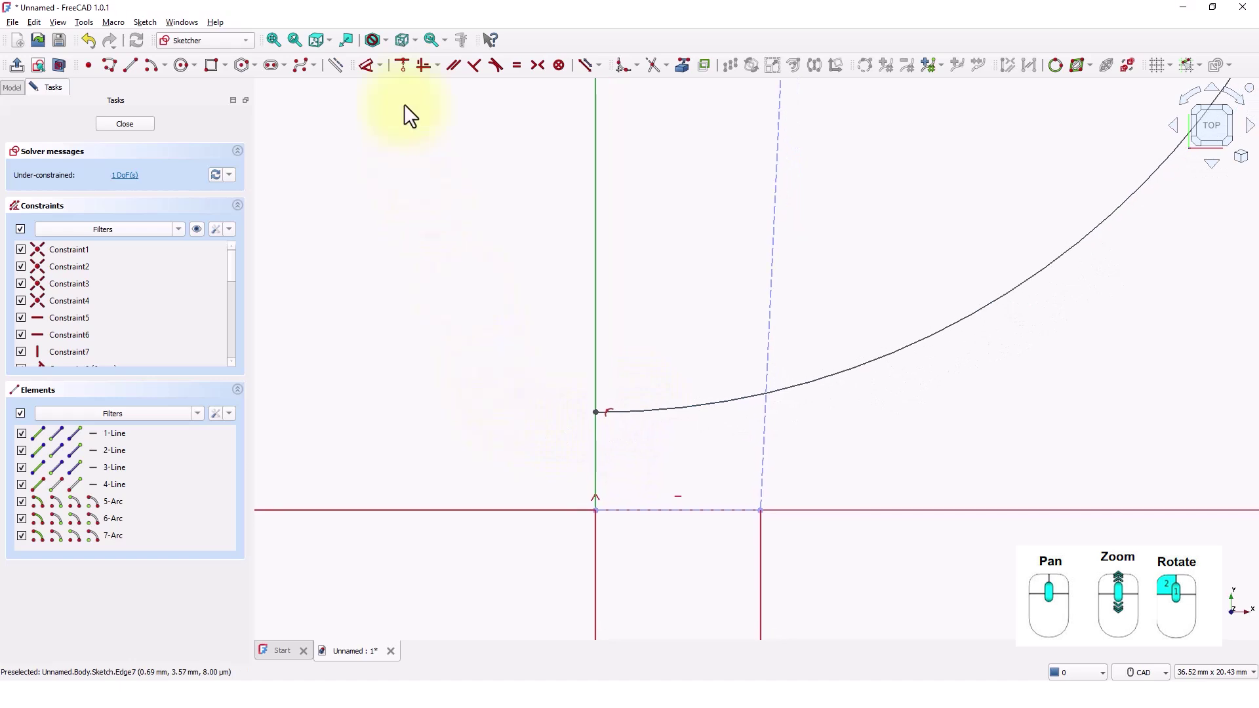
{"action": "left_click", "coordinate": [403, 65]}
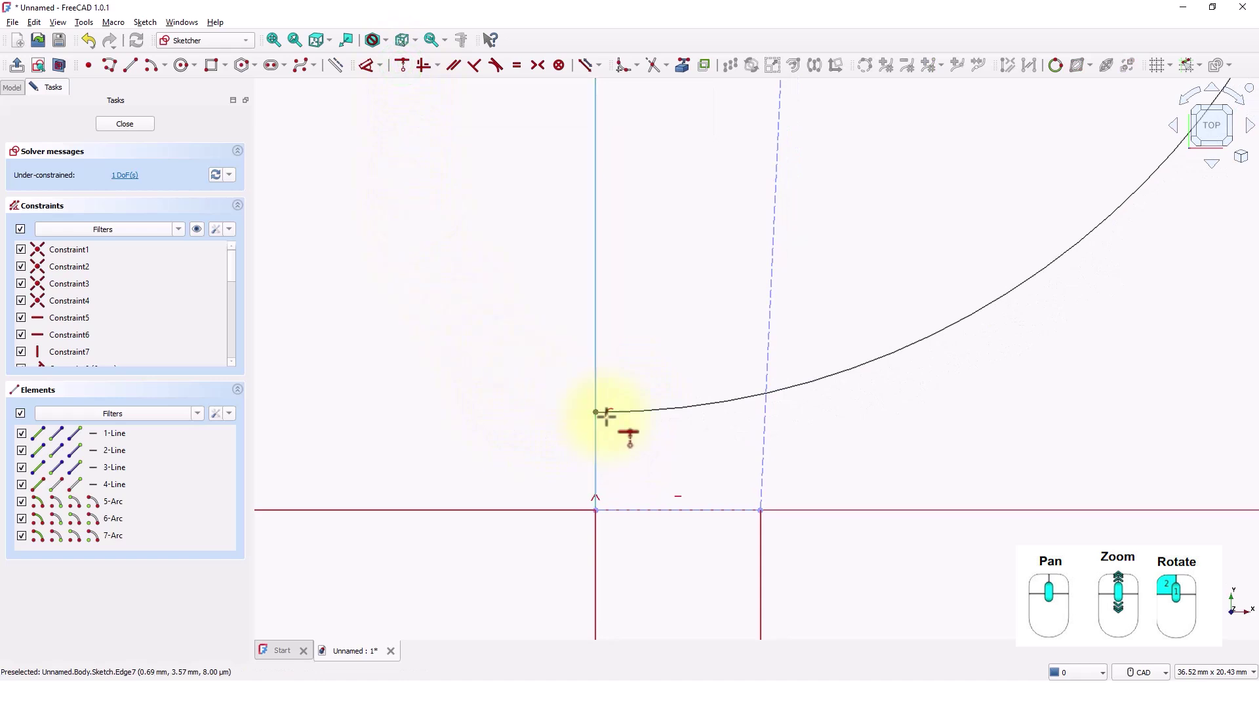
{"action": "left_click", "coordinate": [595, 509]}
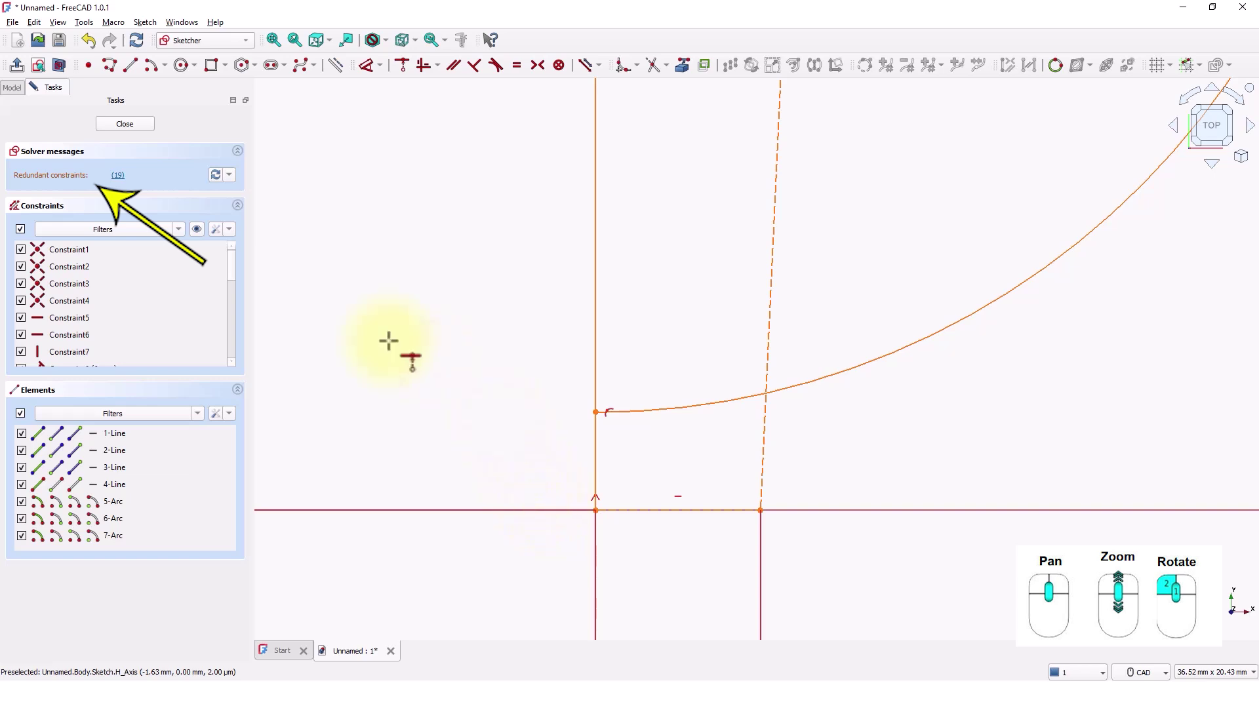
- Delete the redundant point-on-object constraint, Constraint19, from the lowest arc's lower endpoint and leave the coincident constraint command
{"action": "left_click_drag", "start_coordinate": [232, 270], "coordinate": [235, 347]}
{"action": "left_click", "coordinate": [88, 266]}
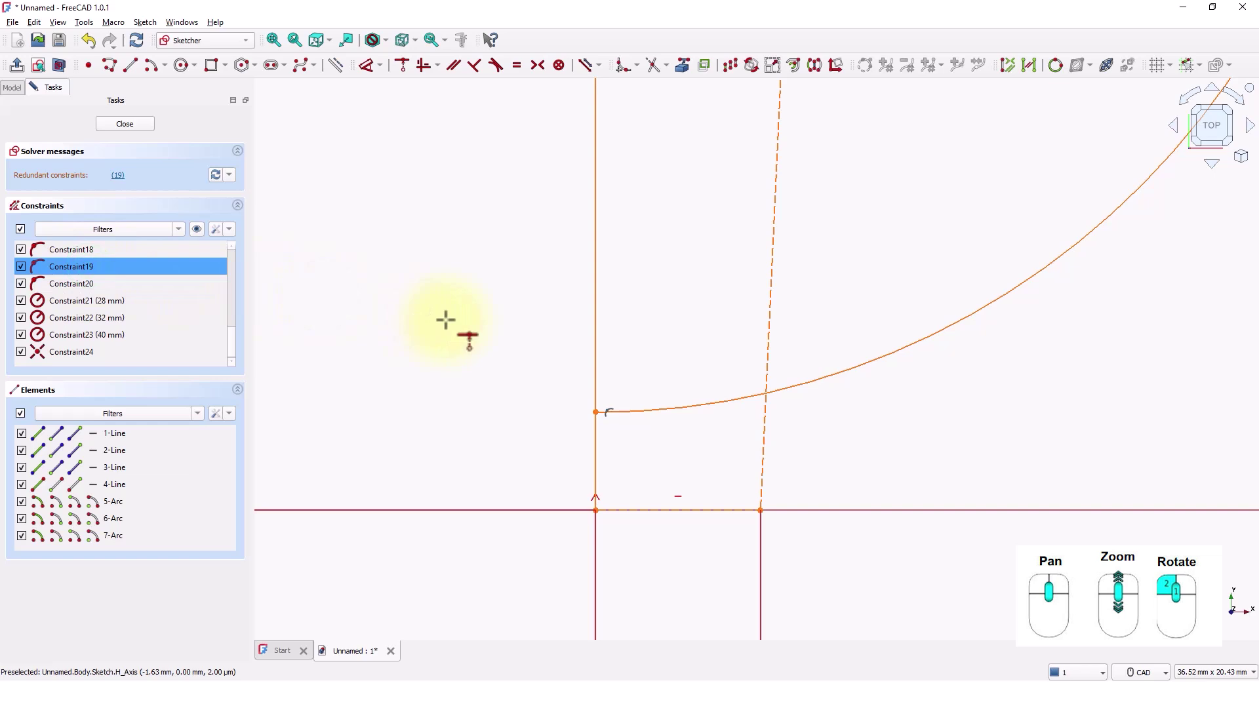
{"action": "key", "text": "Delete"}
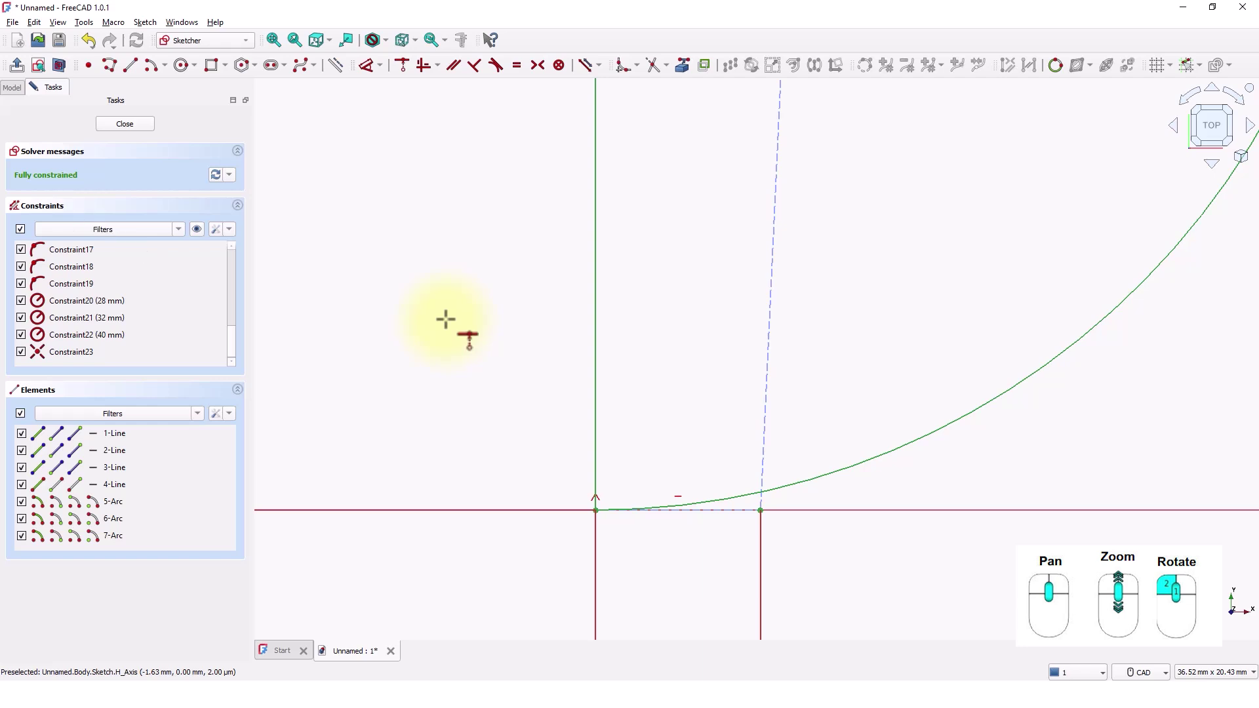
{"action": "key", "text": "Escape"}
{"action": "scroll", "coordinate": [446, 320], "scroll_direction": "down", "scroll_amount": 8}
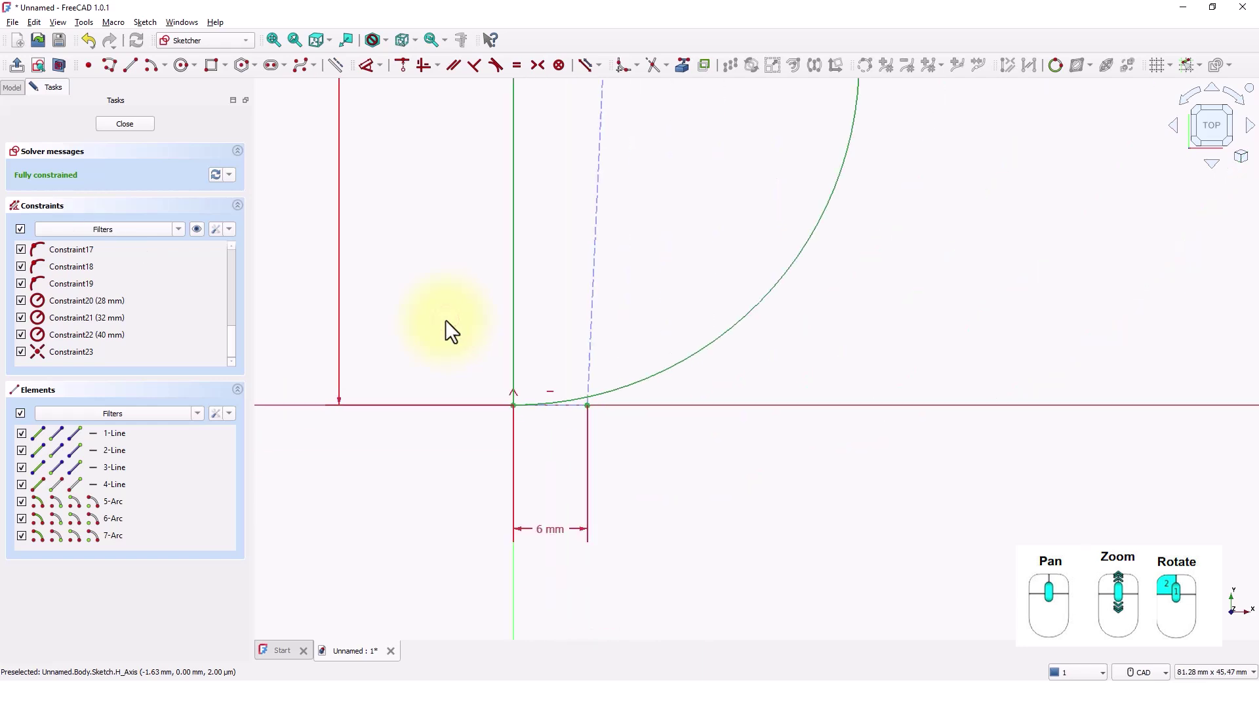
- Draw a line from the lowest arc's upper endpoint to the middle arc's lower endpoint
{"action": "scroll", "coordinate": [550, 312], "scroll_direction": "down", "scroll_amount": 3}
{"action": "middle_click_drag", "start_coordinate": [549, 312], "coordinate": [599, 450]}
{"action": "scroll", "coordinate": [598, 431], "scroll_direction": "down", "scroll_amount": 1}
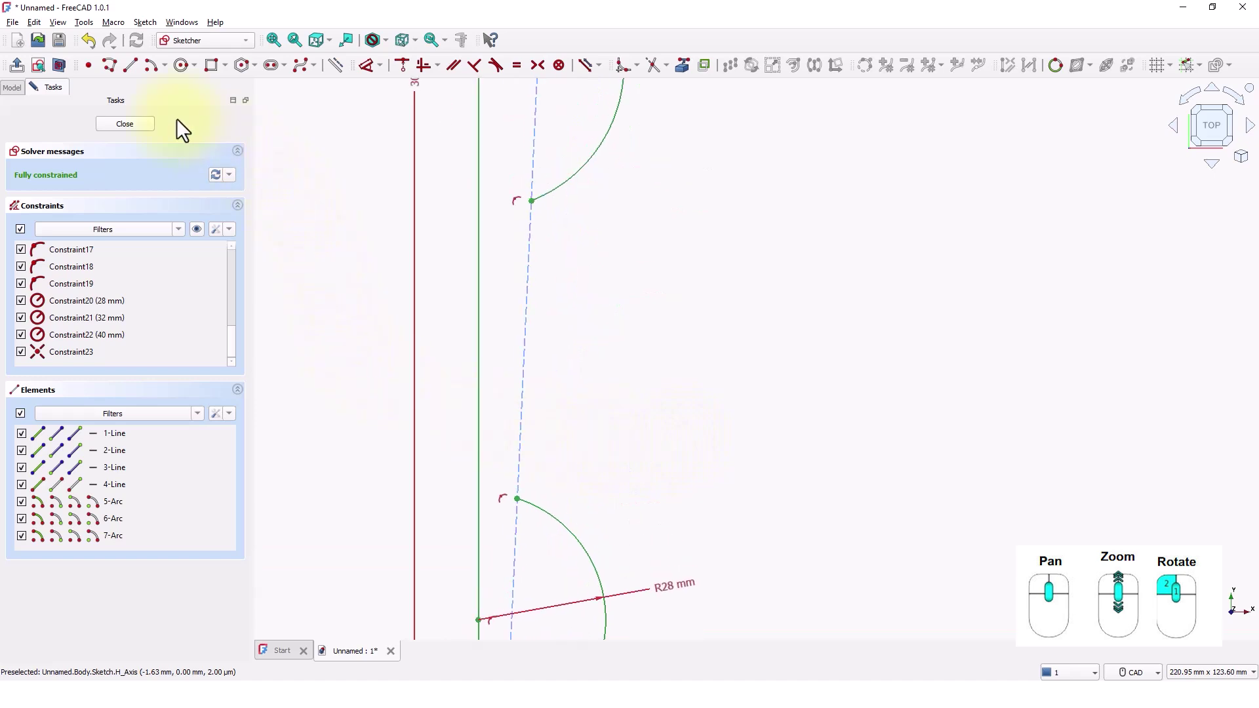
{"action": "left_click", "coordinate": [129, 68]}
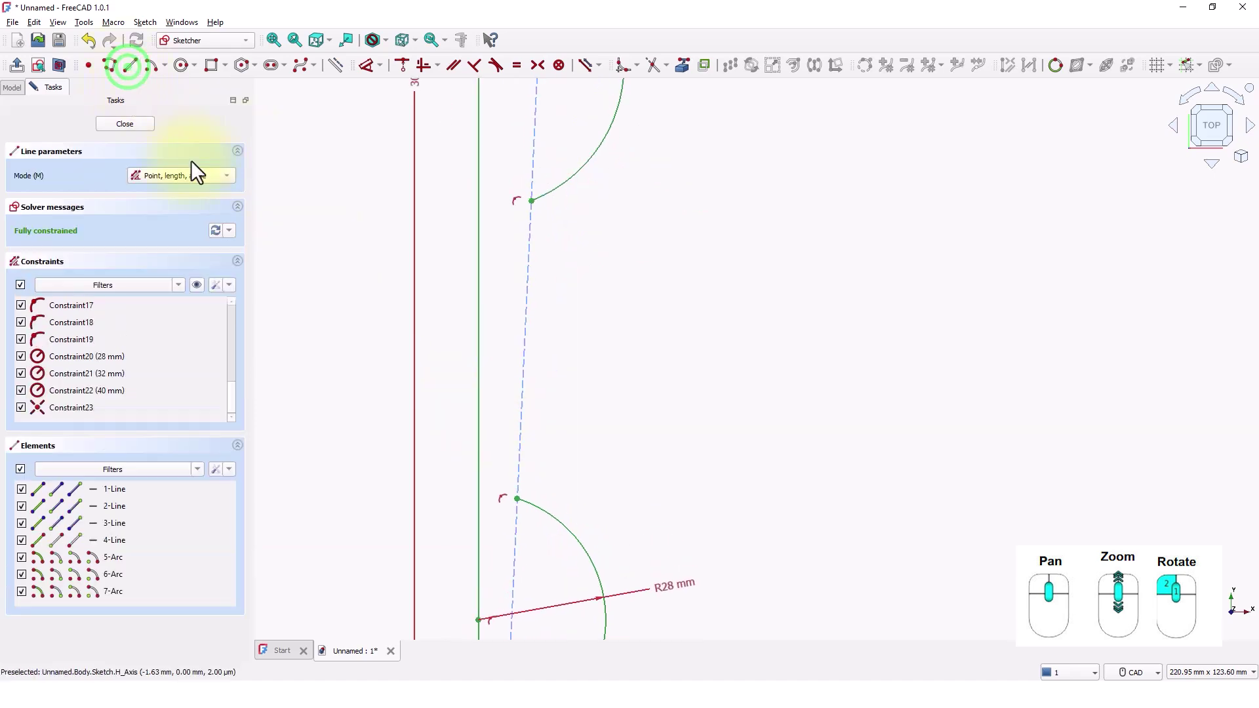
{"action": "left_click", "coordinate": [518, 498]}
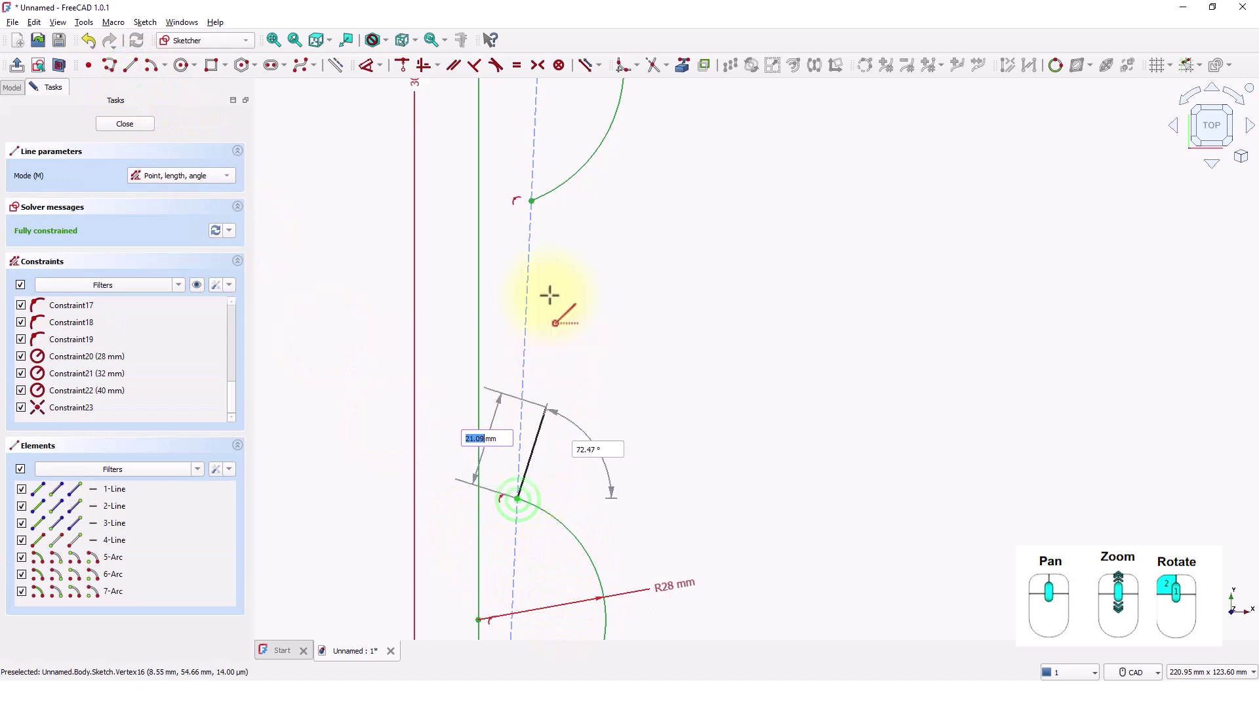
{"action": "left_click", "coordinate": [531, 200]}
- Draw a line from the middle arc's upper endpoint to the uppermost arc's lower endpoint and leave the Line command
{"action": "mouse_move", "coordinate": [618, 239]}
{"action": "middle_mouse_down"}
{"action": "mouse_move", "coordinate": [665, 587]}
{"action": "mouse_move", "coordinate": [619, 305]}
{"action": "middle_mouse_up"}
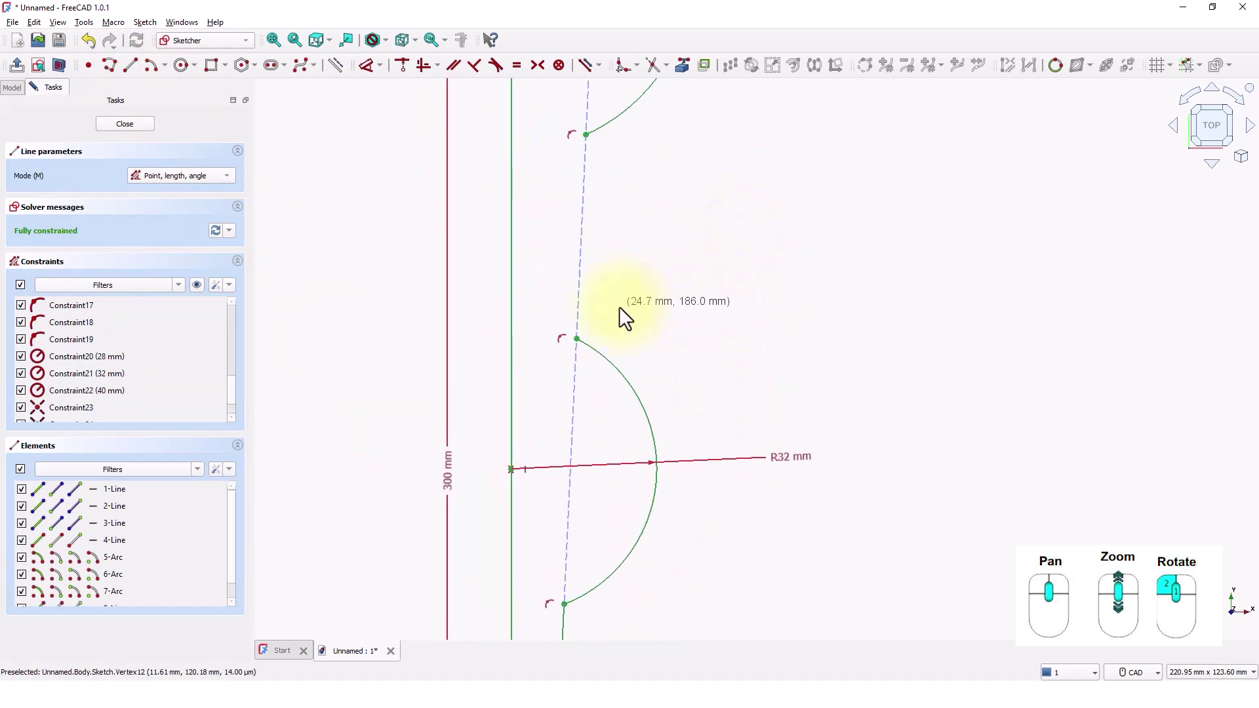
{"action": "left_click", "coordinate": [577, 338]}
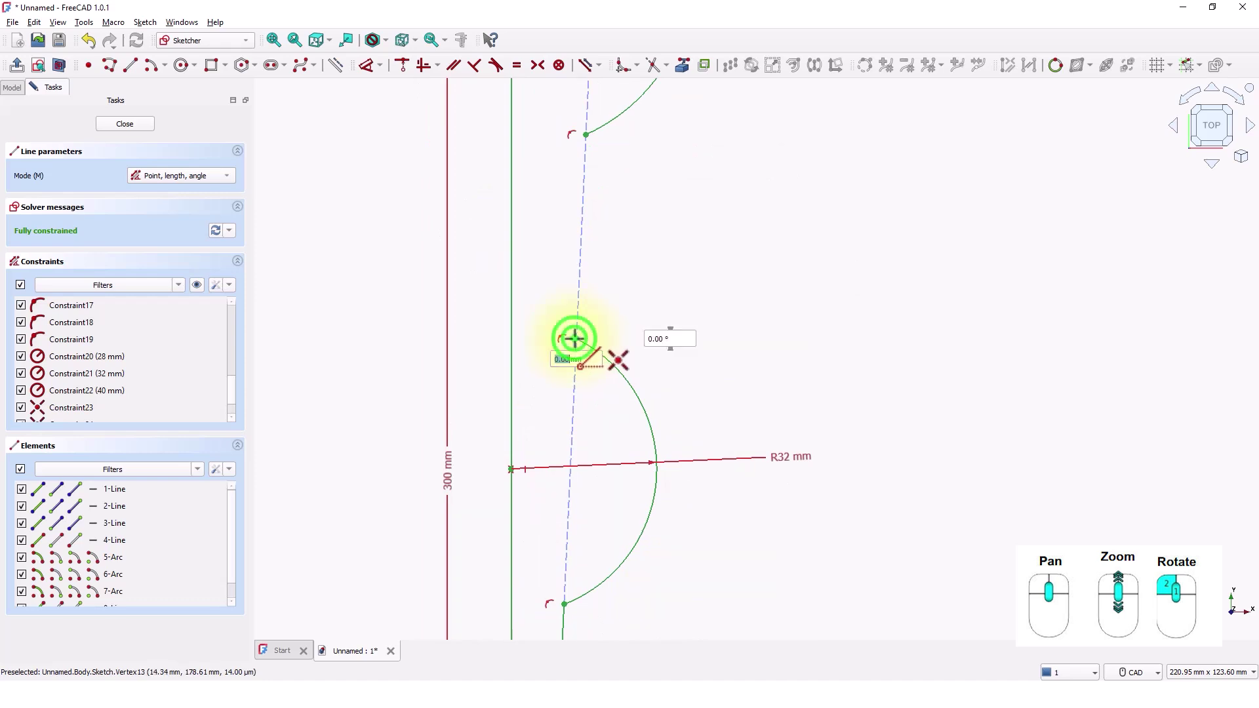
{"action": "left_click", "coordinate": [584, 133]}
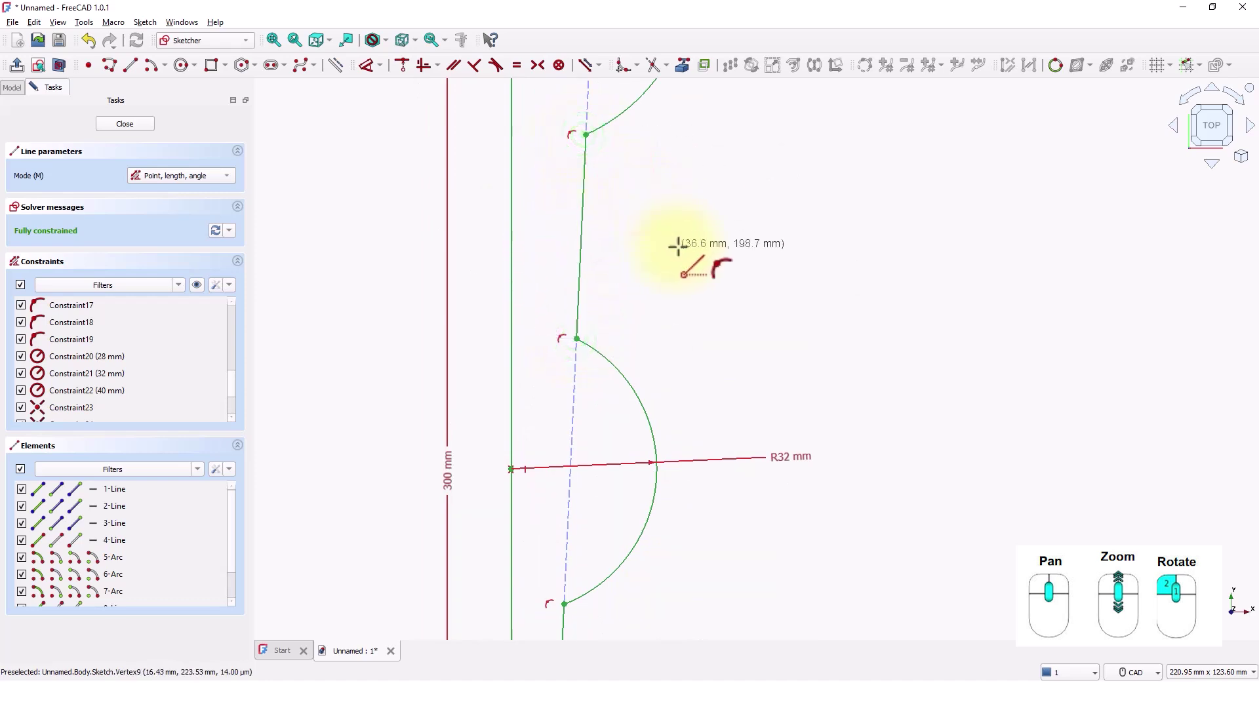
{"action": "scroll", "coordinate": [679, 245], "scroll_direction": "down", "scroll_amount": 2}
{"action": "scroll", "coordinate": [680, 245], "scroll_direction": "down", "scroll_amount": 1}
{"action": "middle_click_drag", "start_coordinate": [684, 244], "coordinate": [653, 324]}
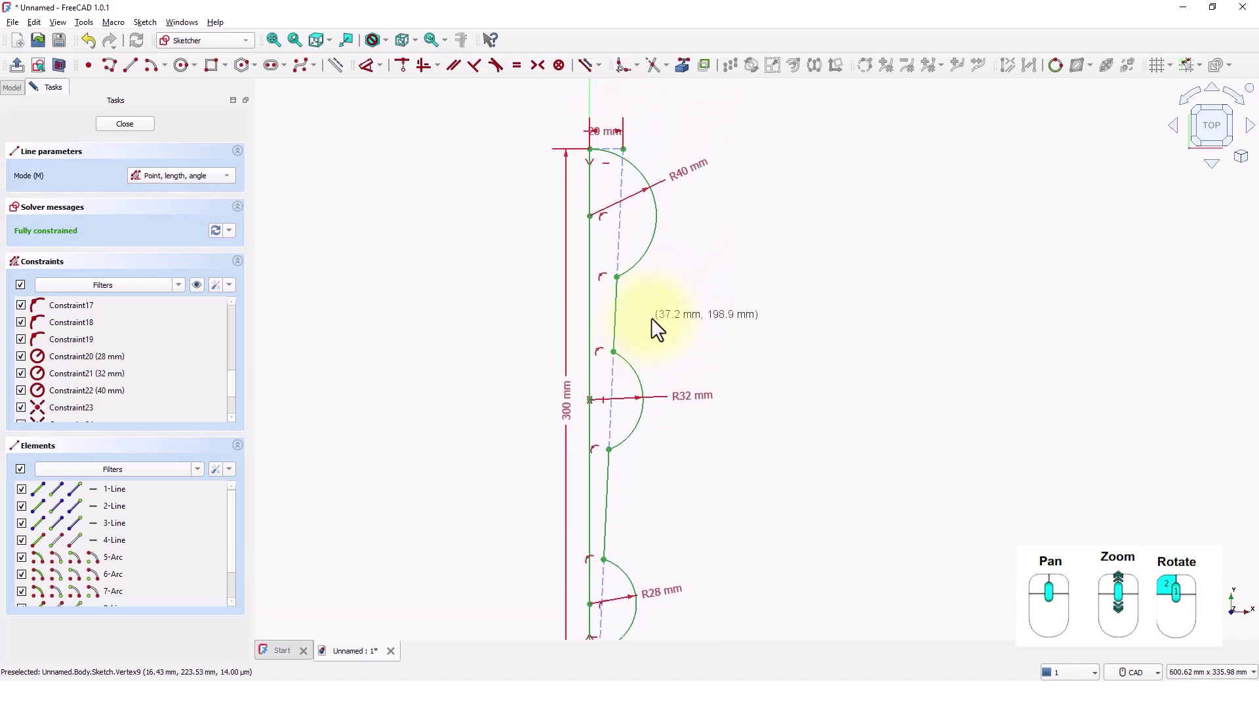
{"action": "right_click", "coordinate": [655, 309]}
- Finish editing and close the fully constrained profile sketch
{"action": "scroll", "coordinate": [695, 321], "scroll_direction": "down", "scroll_amount": 1}
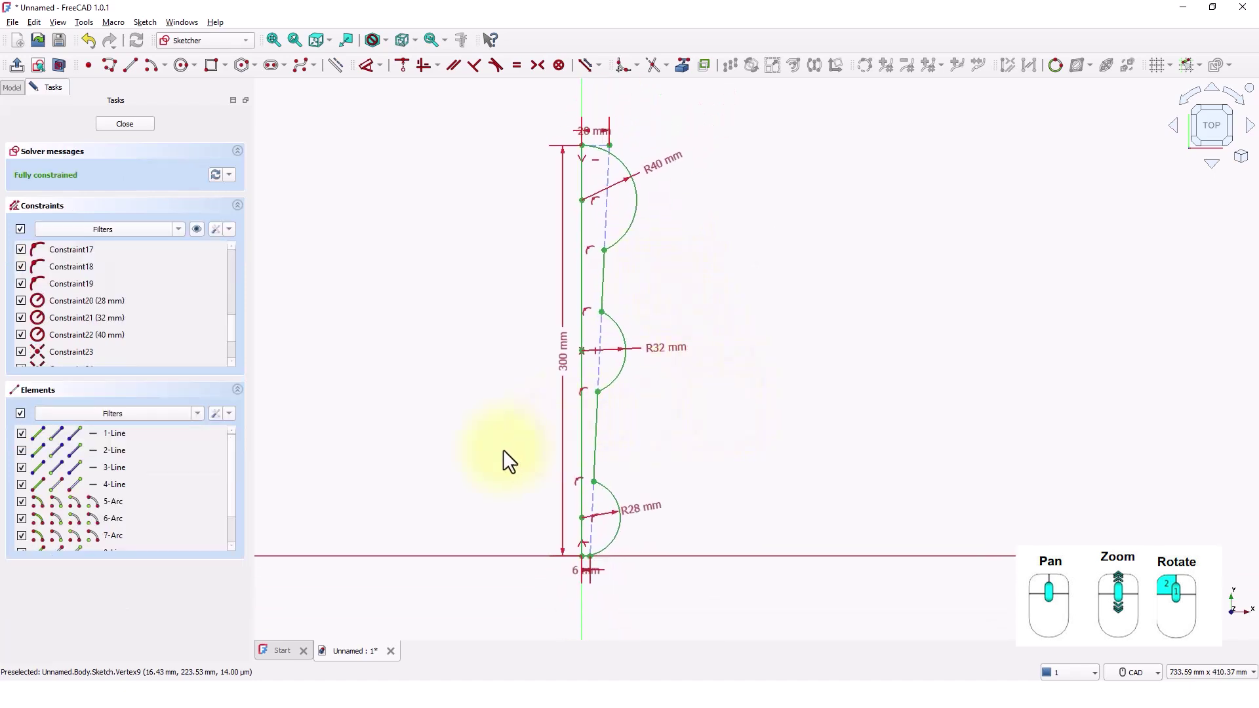
{"action": "middle_click_drag", "start_coordinate": [503, 451], "coordinate": [498, 453]}
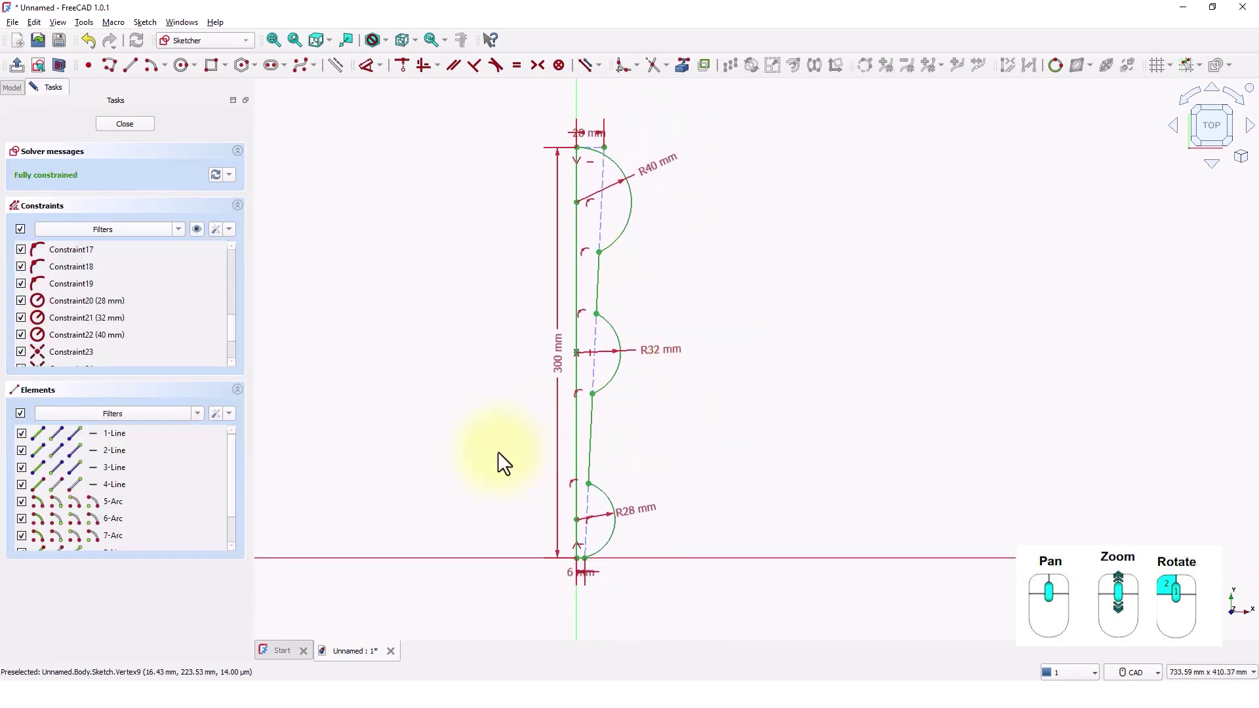
{"action": "left_click", "coordinate": [125, 124]}
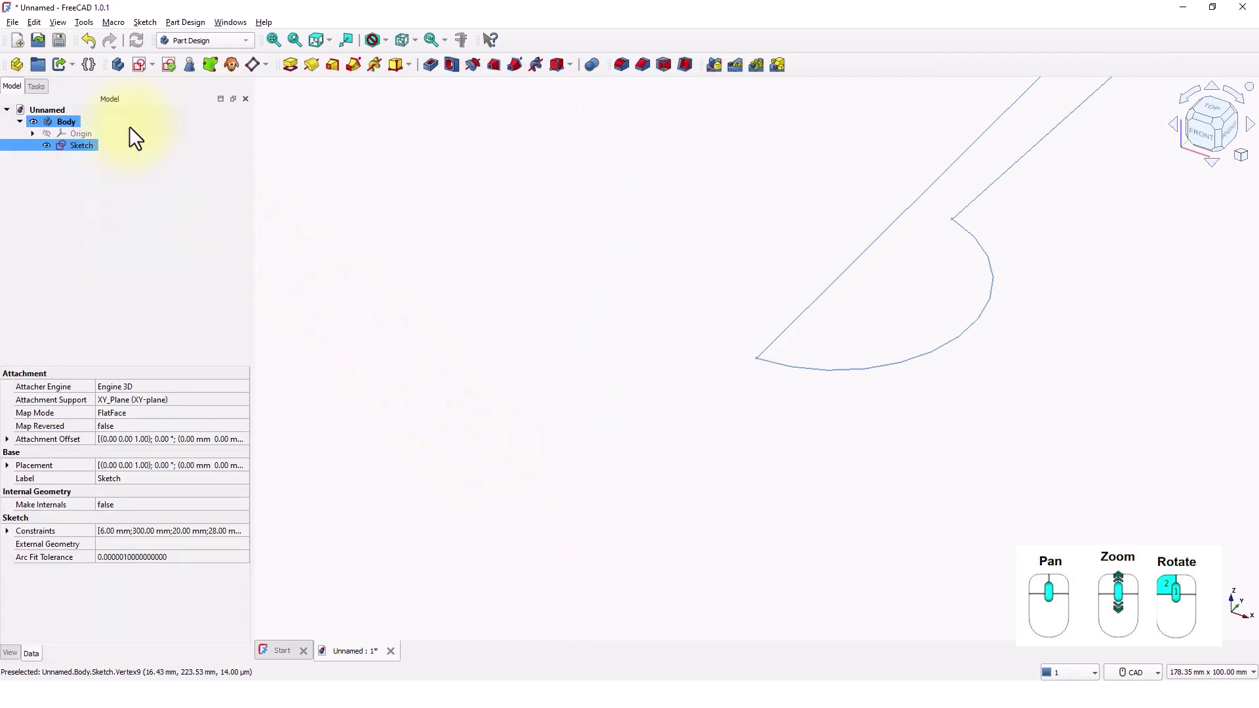
{"action": "right_click", "coordinate": [660, 287]}
{"action": "left_click", "coordinate": [683, 310]}
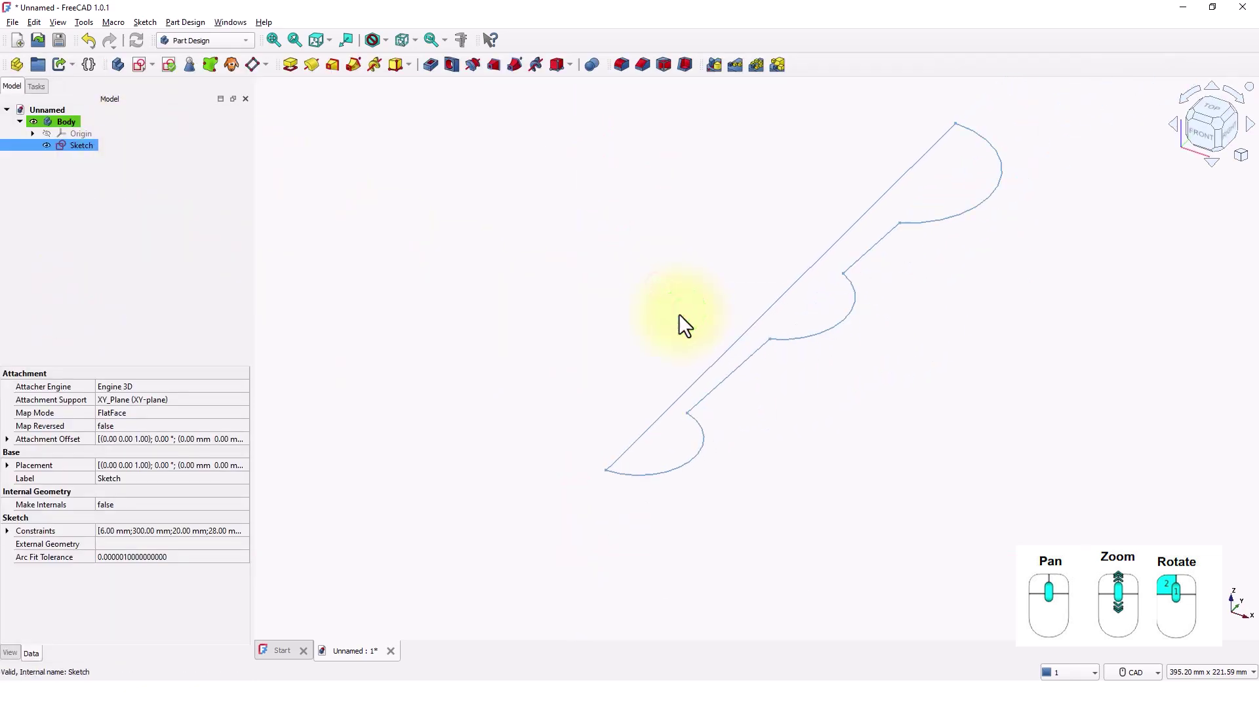
{"action": "middle_click_drag", "start_coordinate": [649, 310], "coordinate": [623, 322]}
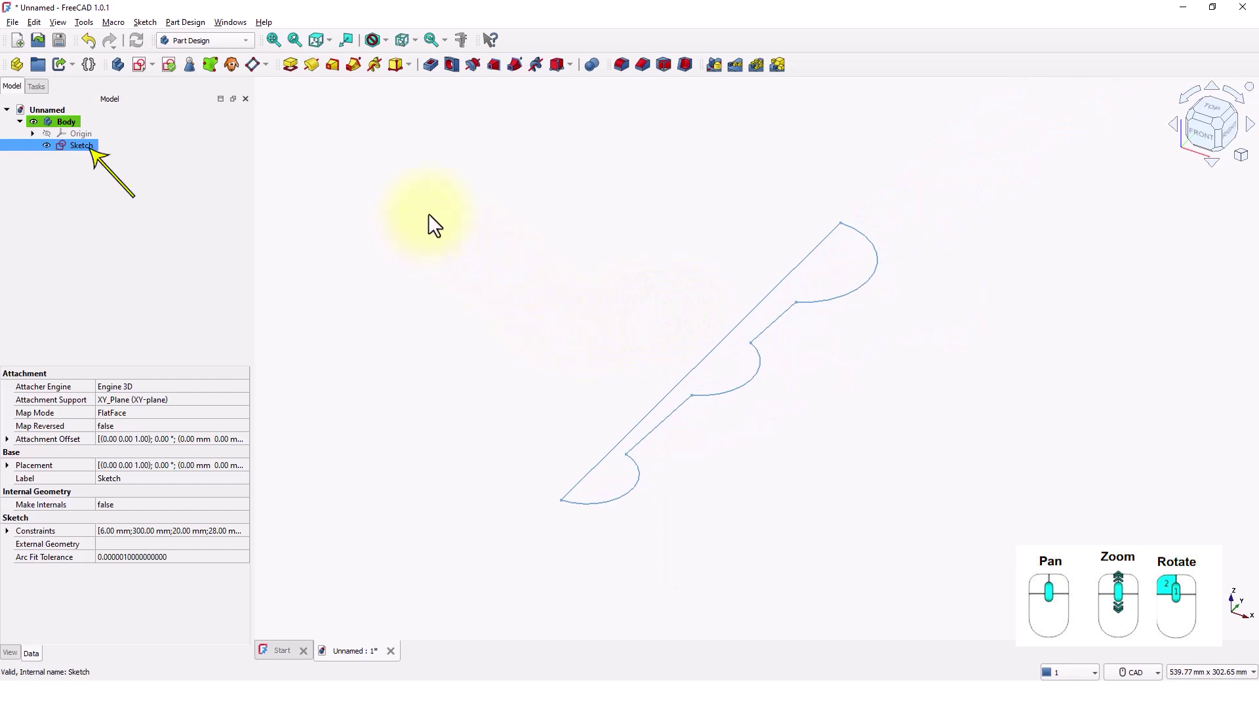
- Revolve the profile sketch 360° about the vertical sketch axis with the direction reversed
{"action": "left_click", "coordinate": [312, 65]}
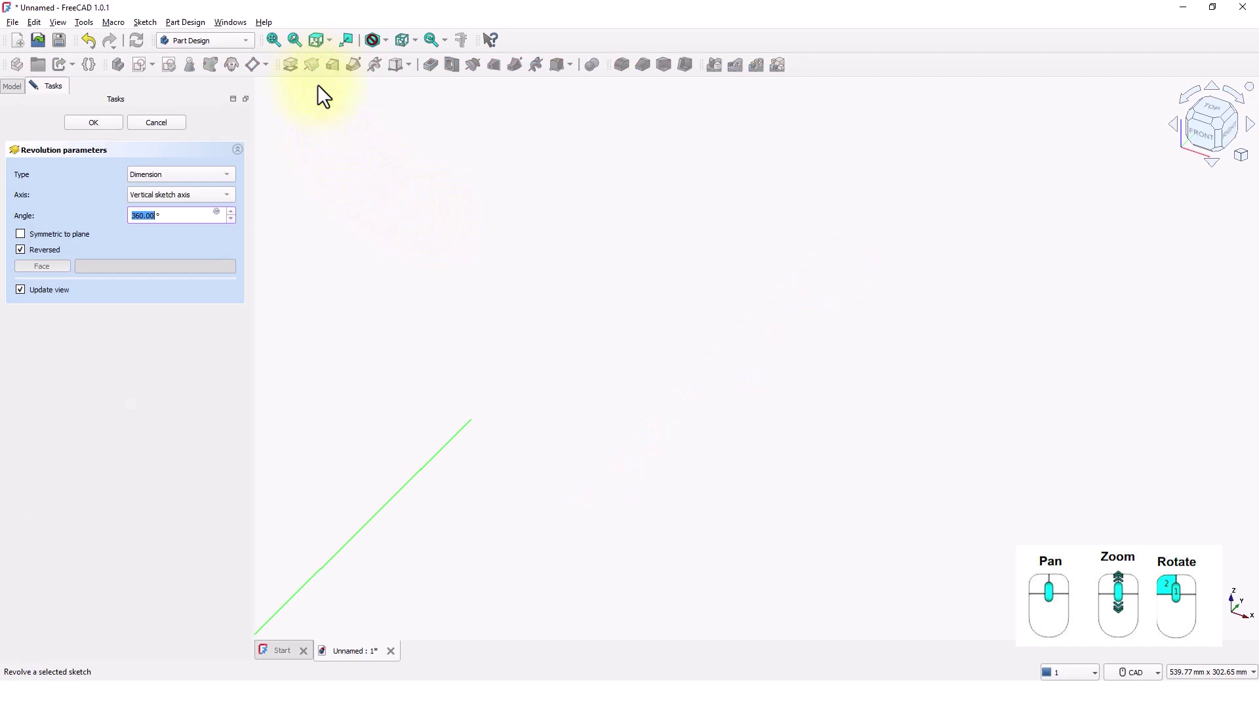
{"action": "right_click", "coordinate": [478, 270]}
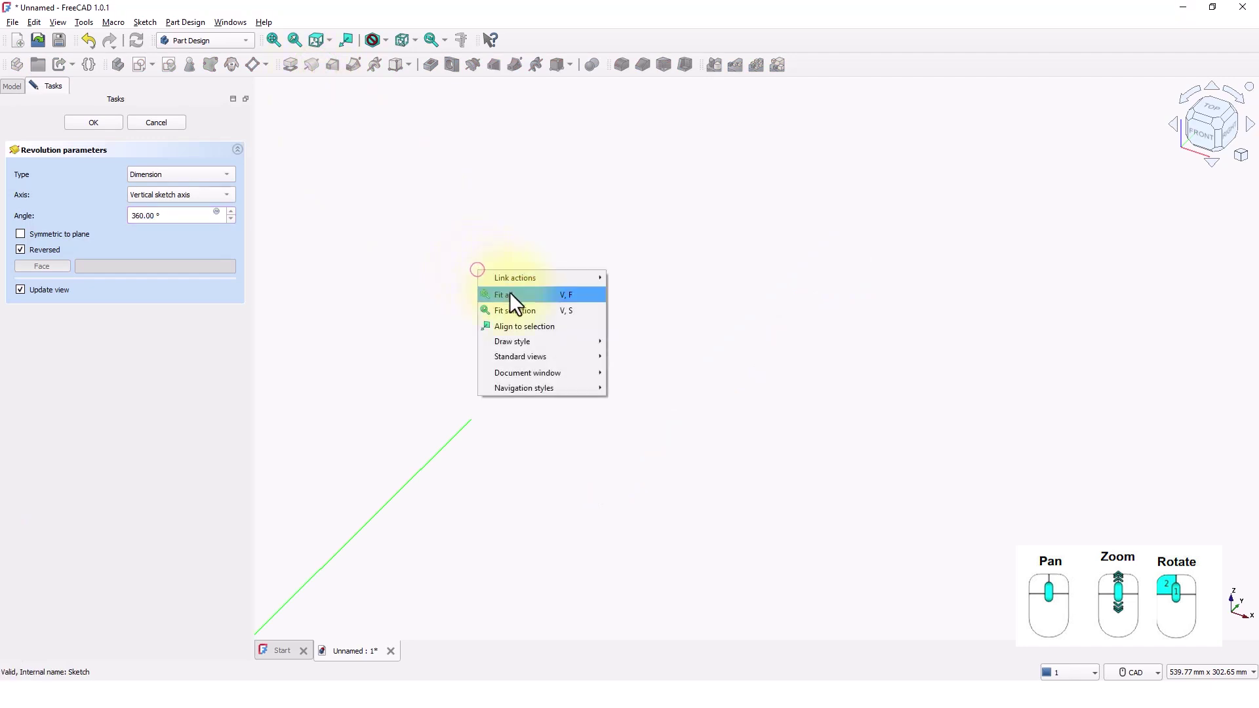
{"action": "left_click", "coordinate": [511, 294]}
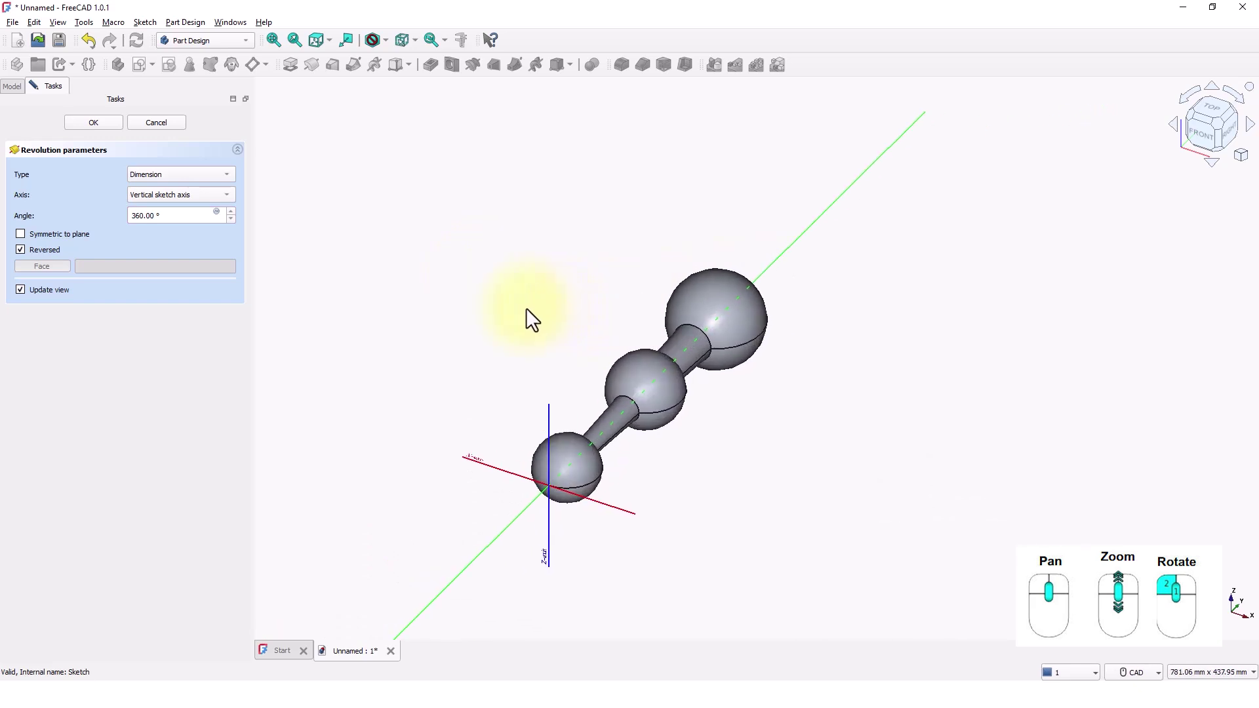
{"action": "left_click", "coordinate": [101, 125]}
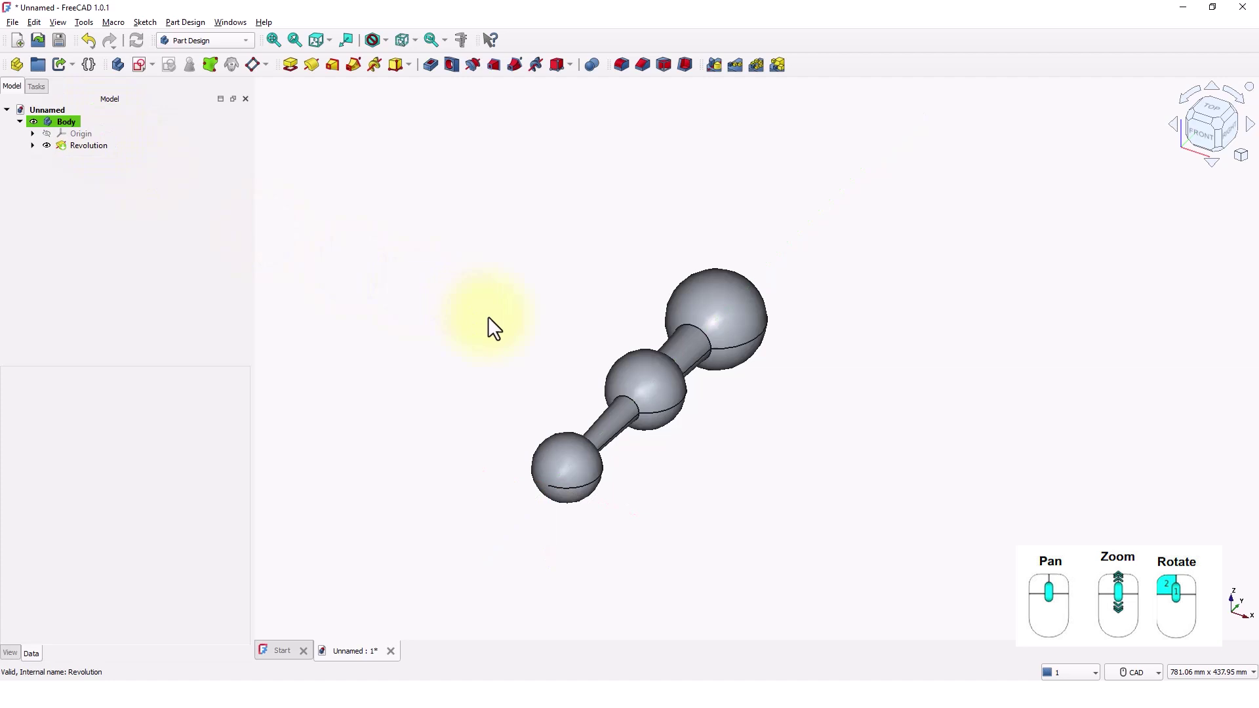
- Start a new sketch on the XY base plane of the body
{"action": "scroll", "coordinate": [558, 355], "scroll_direction": "up", "scroll_amount": 1}
{"action": "scroll", "coordinate": [557, 353], "scroll_direction": "up", "scroll_amount": 1}
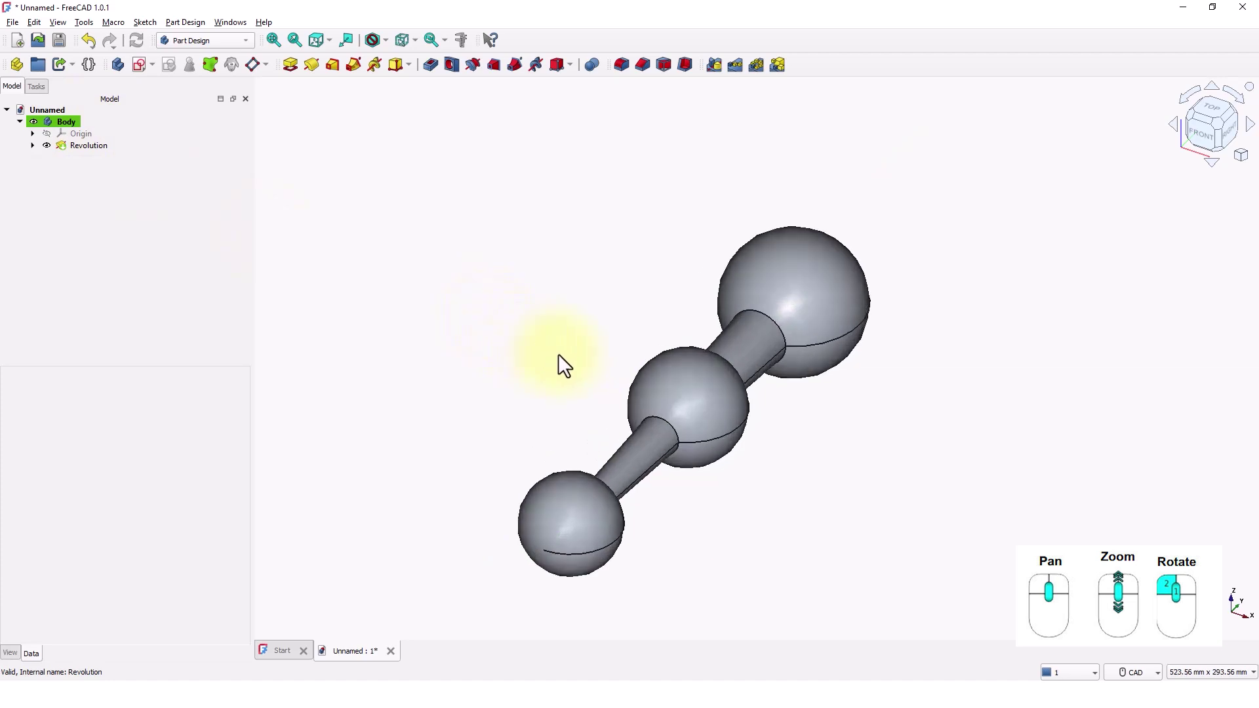
{"action": "middle_click_drag", "start_coordinate": [557, 352], "coordinate": [489, 347]}
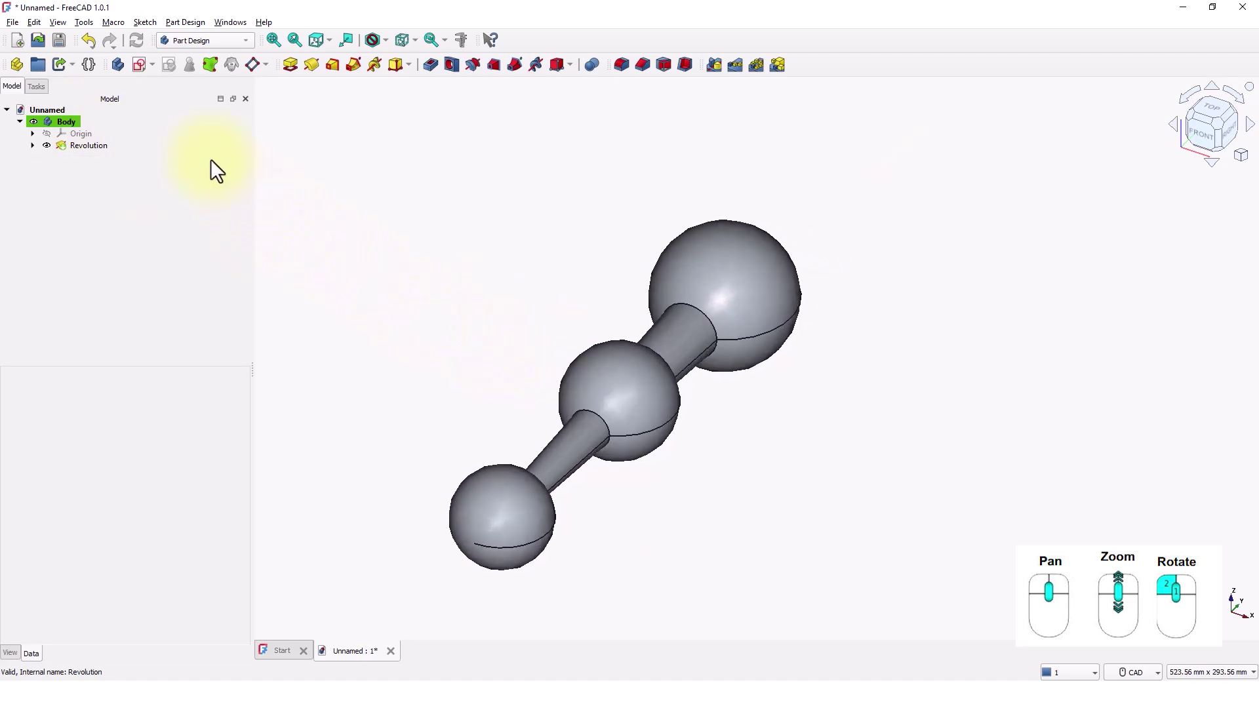
{"action": "left_click", "coordinate": [139, 61]}
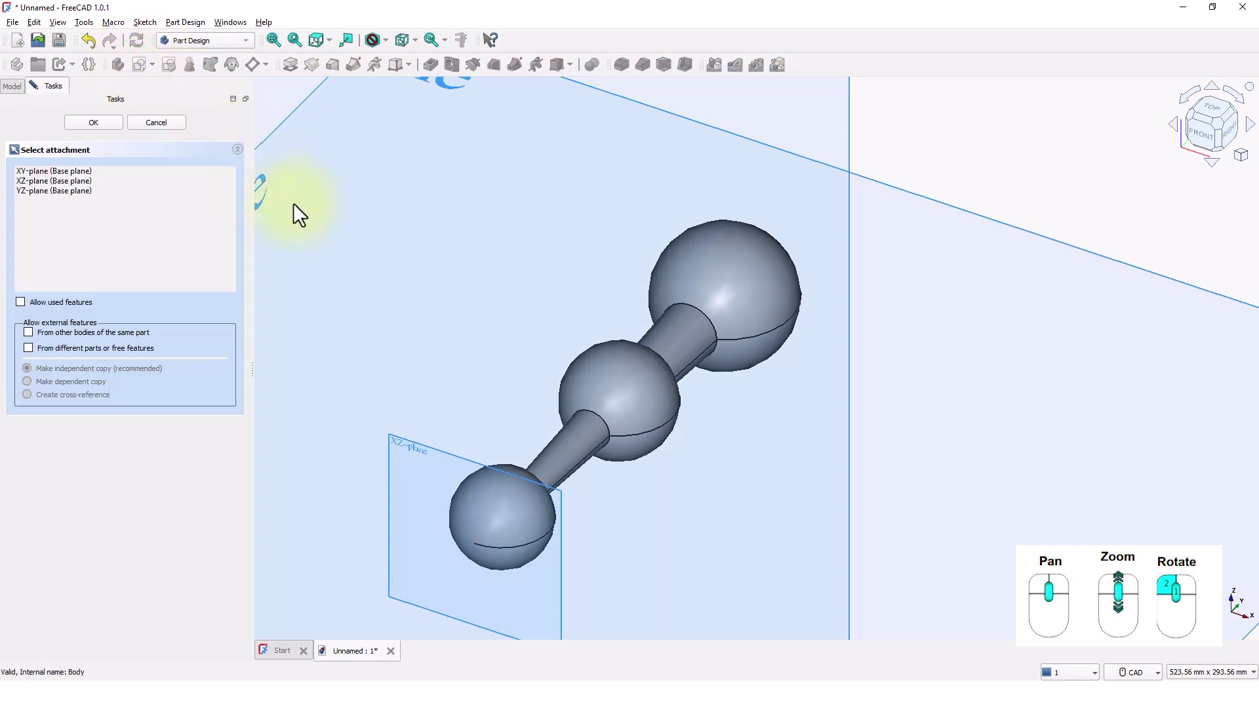
{"action": "scroll", "coordinate": [427, 304], "scroll_direction": "down", "scroll_amount": 4}
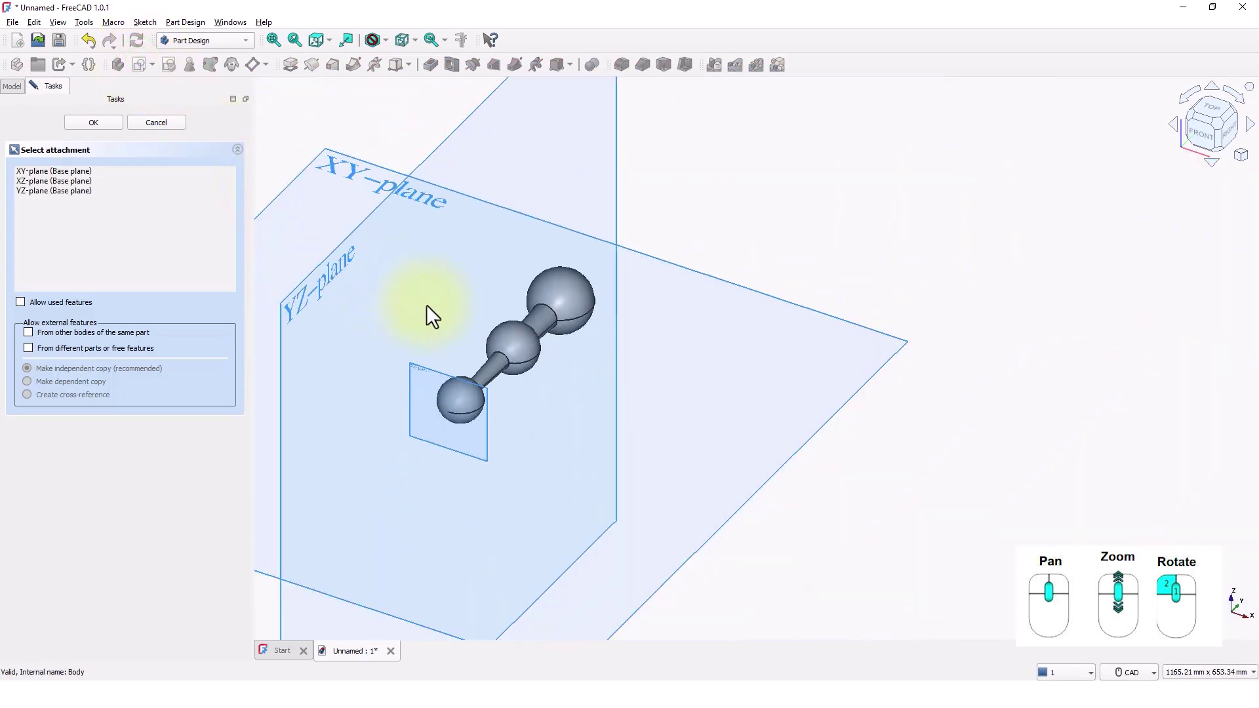
{"action": "middle_click_drag", "start_coordinate": [483, 275], "coordinate": [539, 249]}
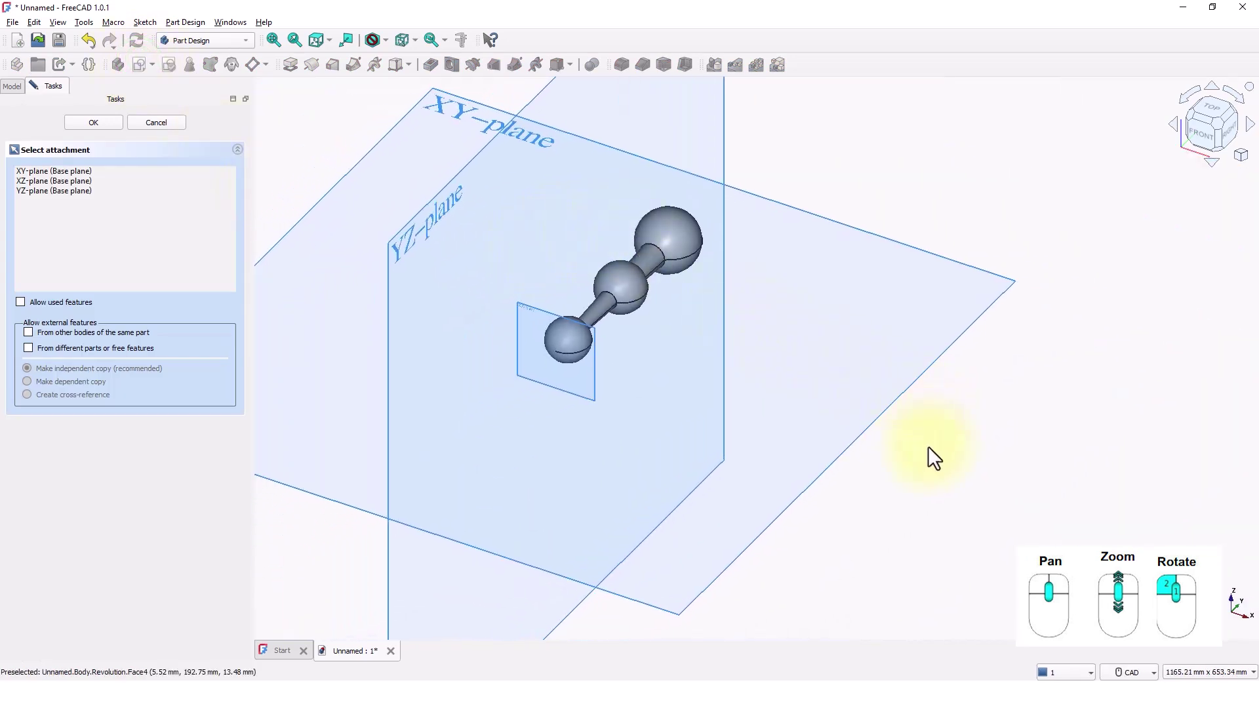
{"action": "left_click", "coordinate": [876, 422]}
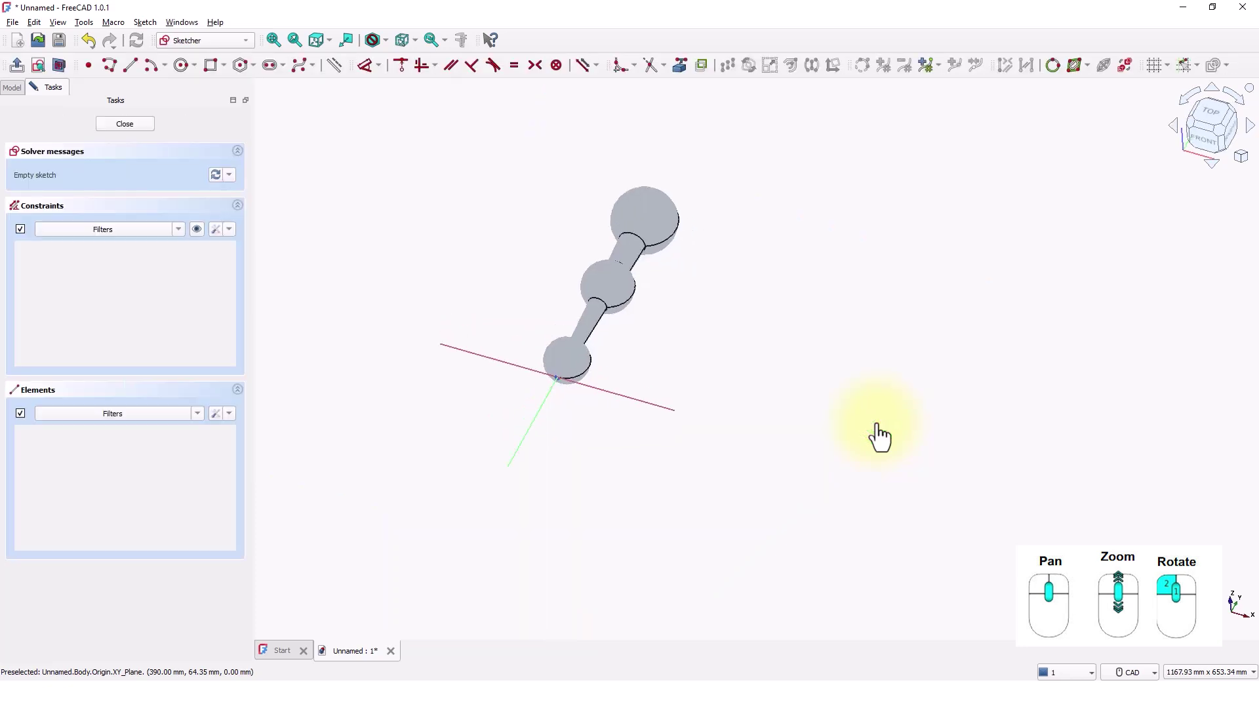
- Make the original profile sketch under the Revolution feature visible while the new sketch stays in edit
{"action": "scroll", "coordinate": [657, 371], "scroll_direction": "up", "scroll_amount": 2}
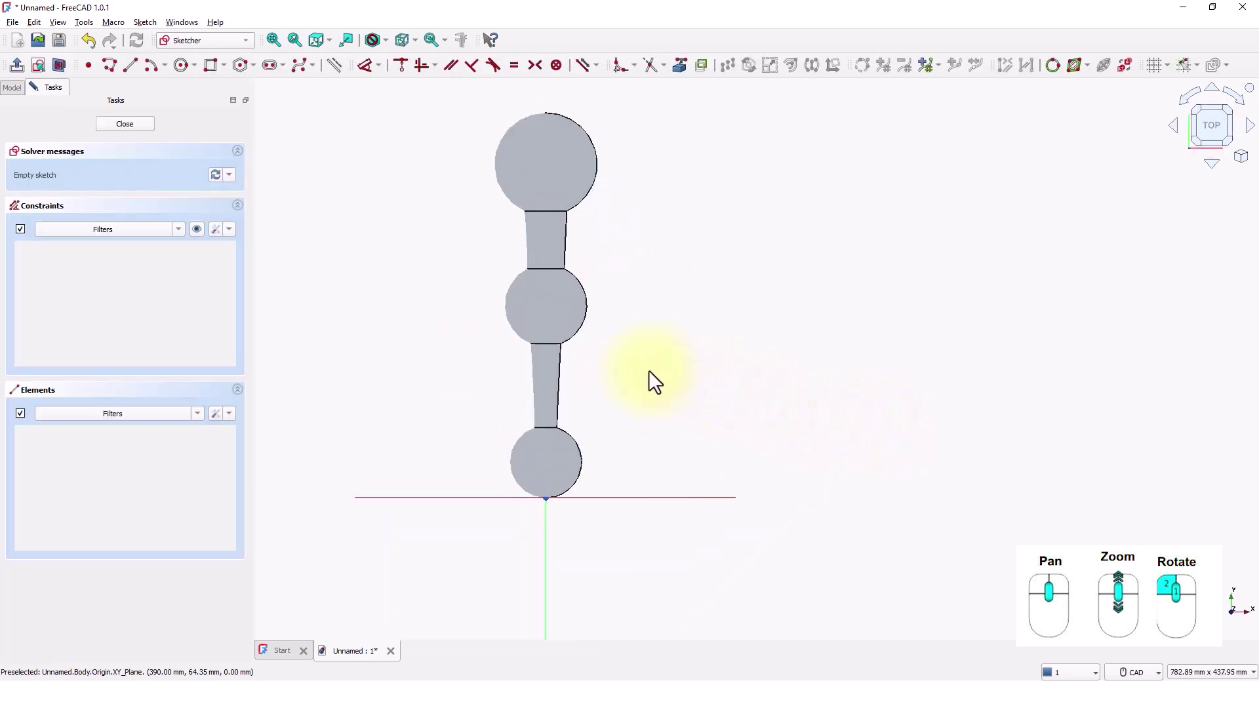
{"action": "middle_click_drag", "start_coordinate": [648, 371], "coordinate": [683, 431]}
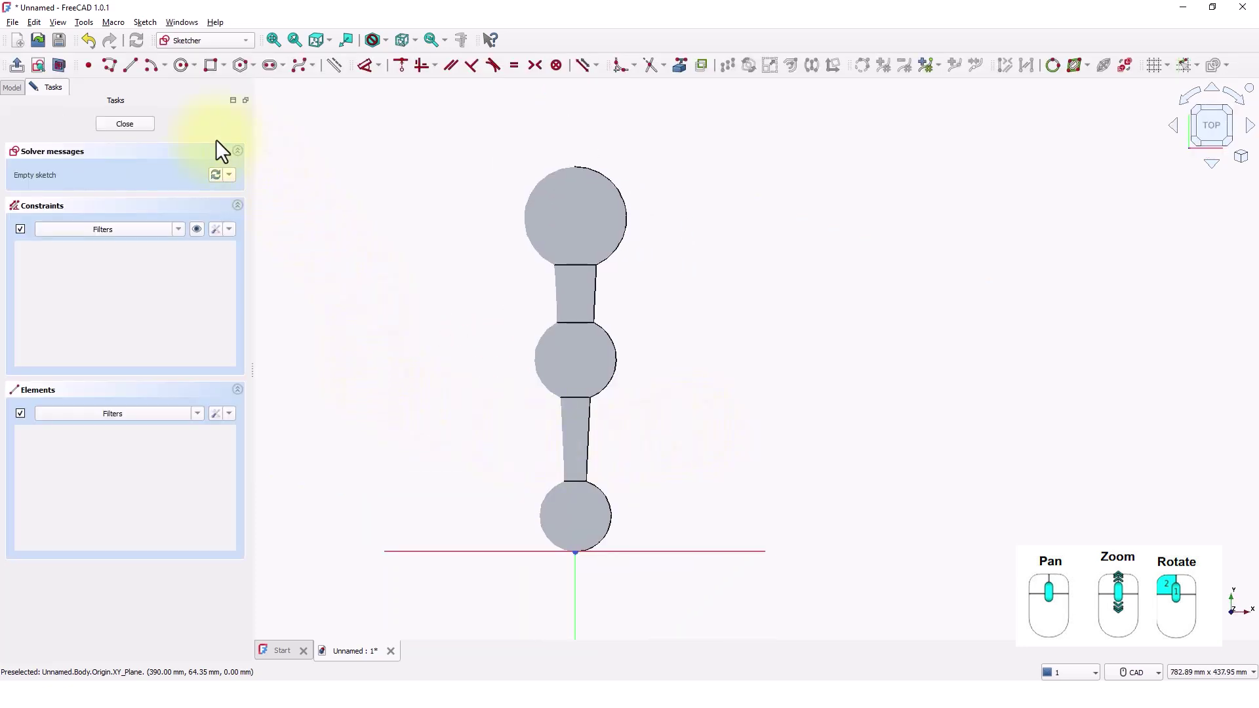
{"action": "left_click", "coordinate": [12, 88]}
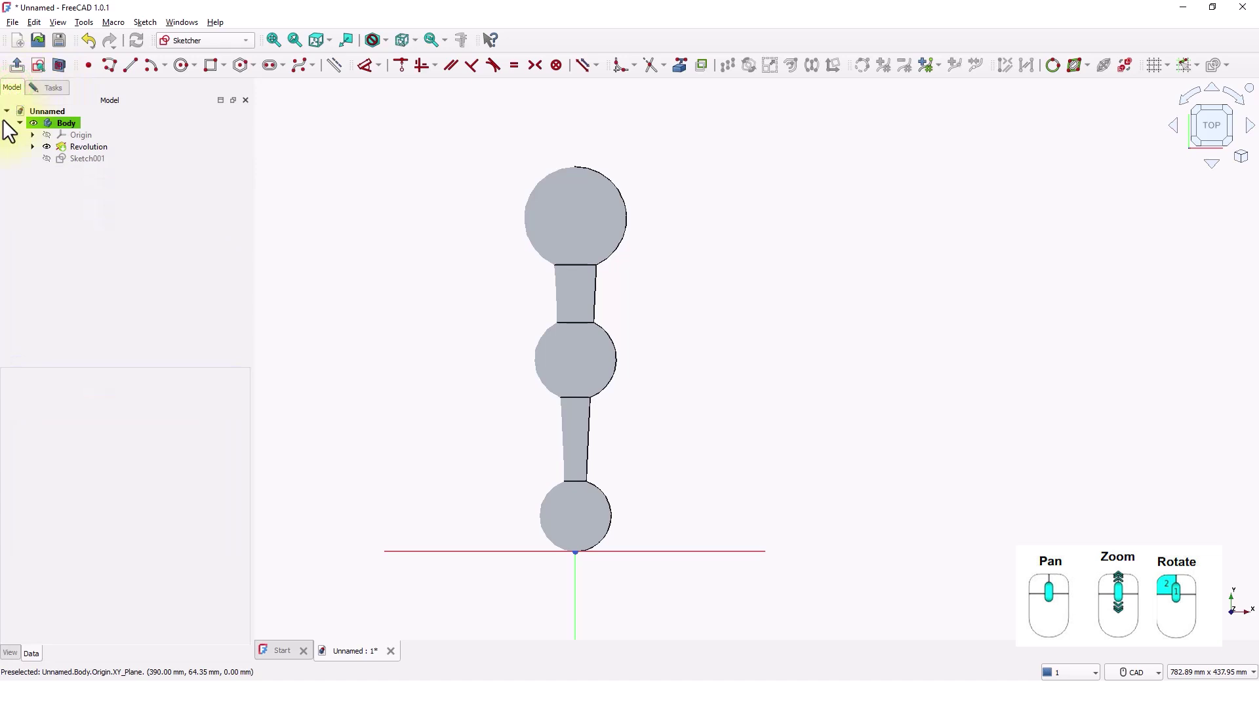
{"action": "left_click", "coordinate": [32, 147]}
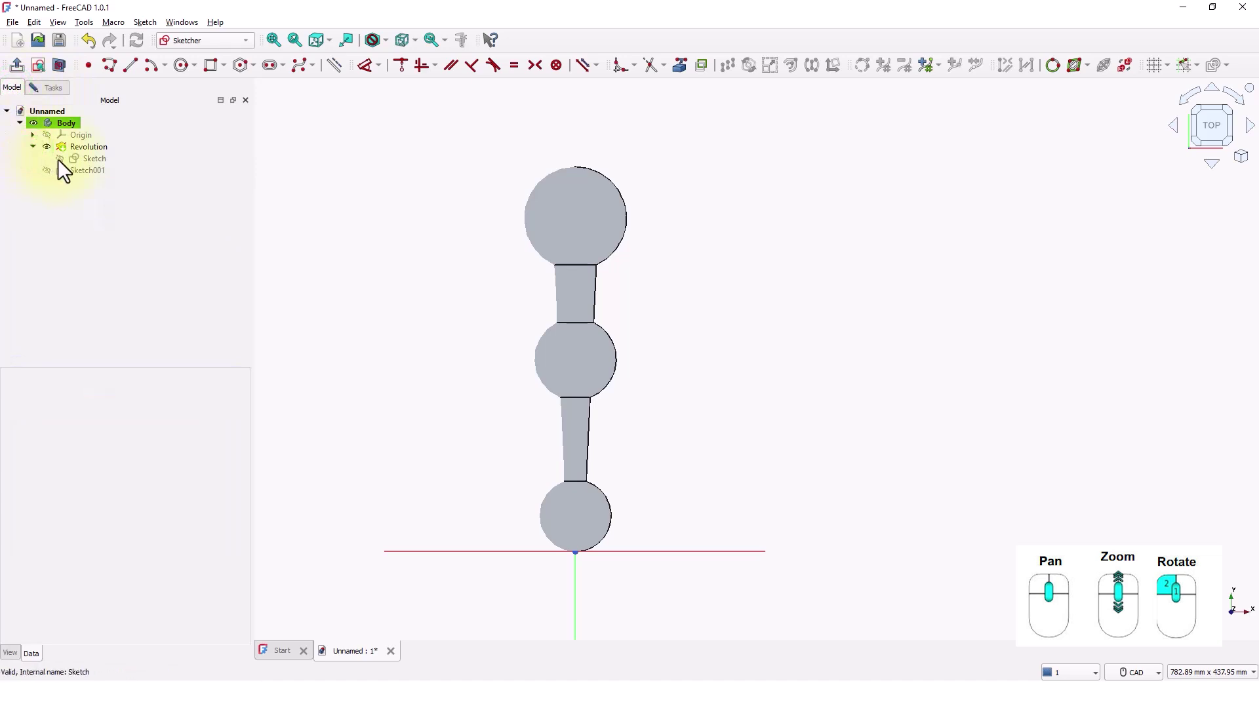
{"action": "left_click", "coordinate": [57, 160]}
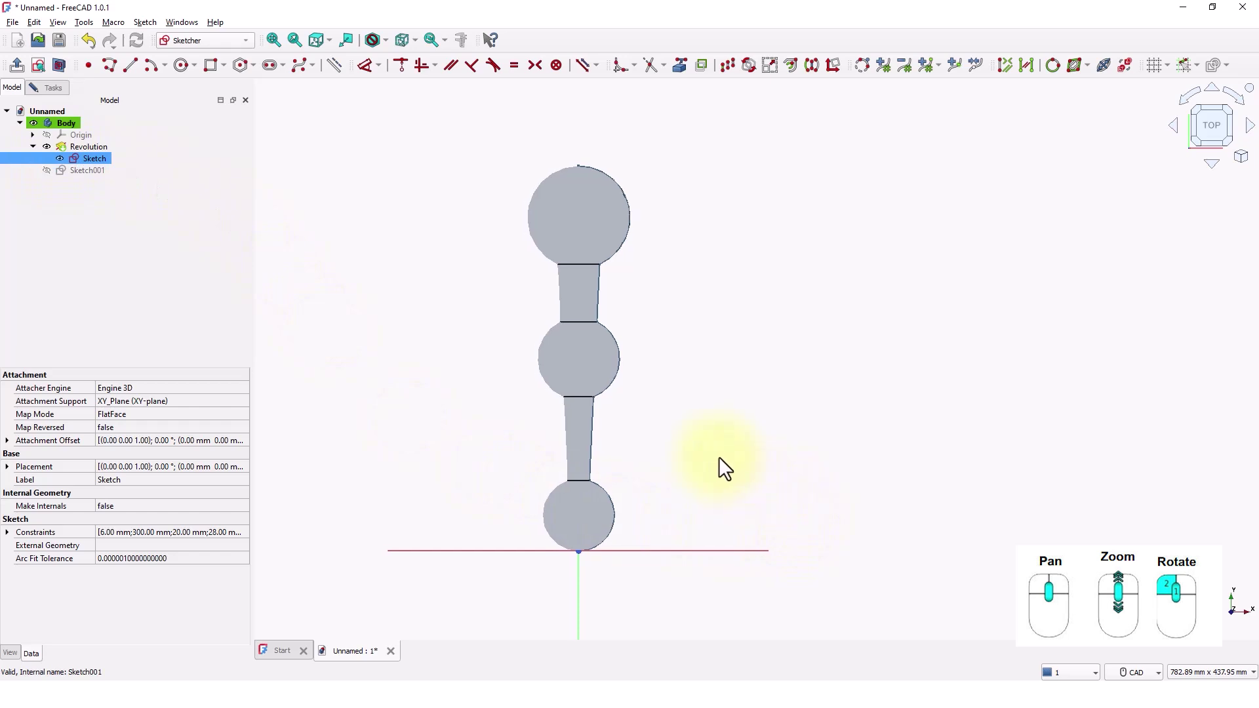
- Sketch a rectangle about 58 mm wide and 198 mm high, its lower side on the horizontal axis and its left side about 22 mm from the origin
{"action": "scroll", "coordinate": [659, 505], "scroll_direction": "up", "scroll_amount": 3}
{"action": "middle_click_drag", "start_coordinate": [644, 509], "coordinate": [646, 509]}
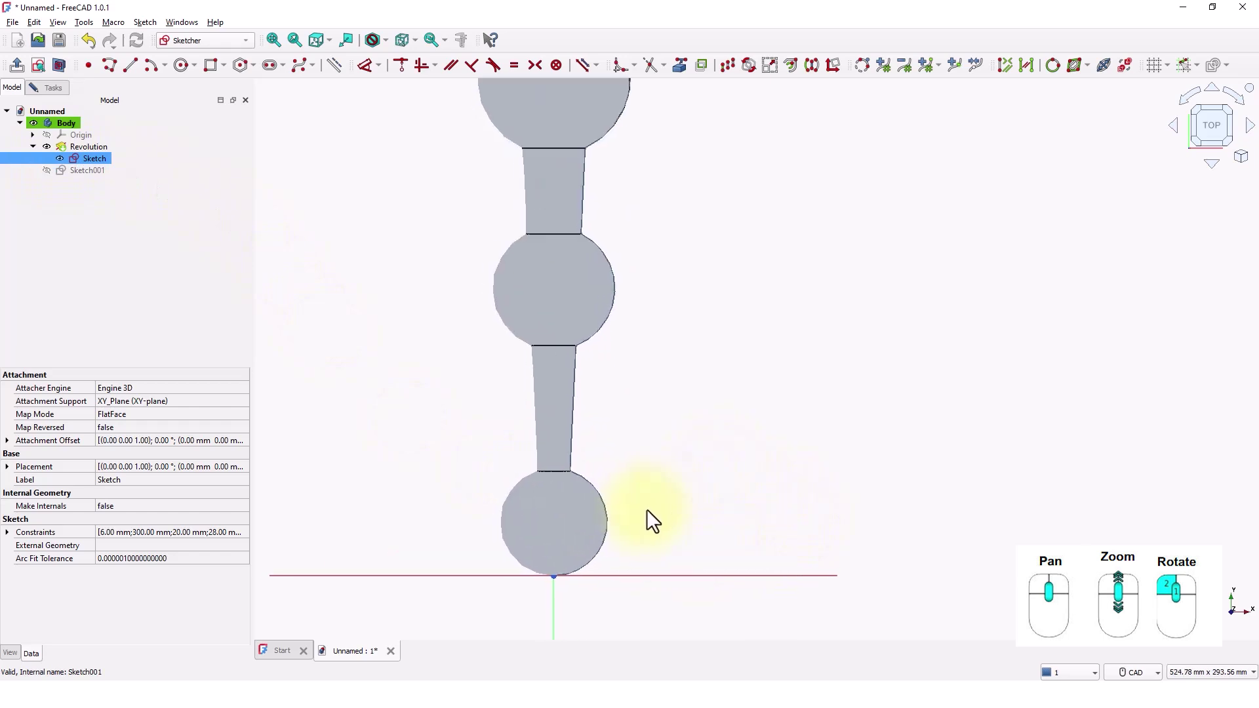
{"action": "left_click", "coordinate": [209, 66]}
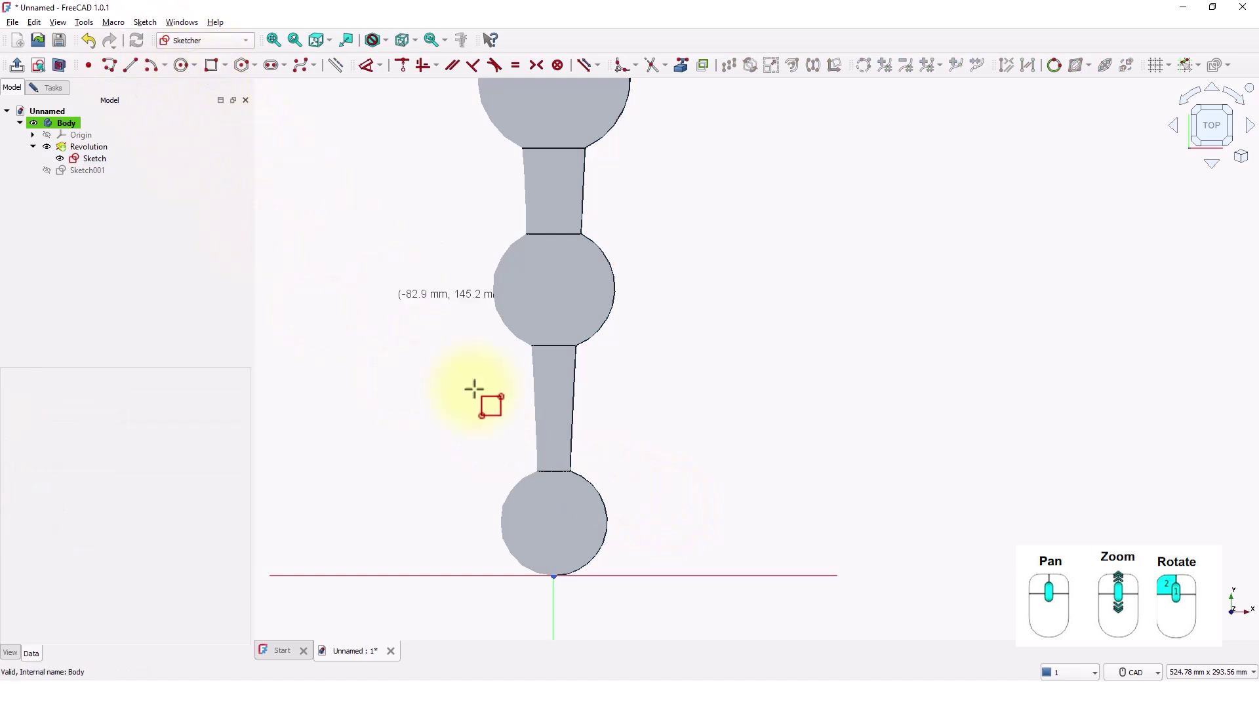
{"action": "left_click", "coordinate": [594, 576]}
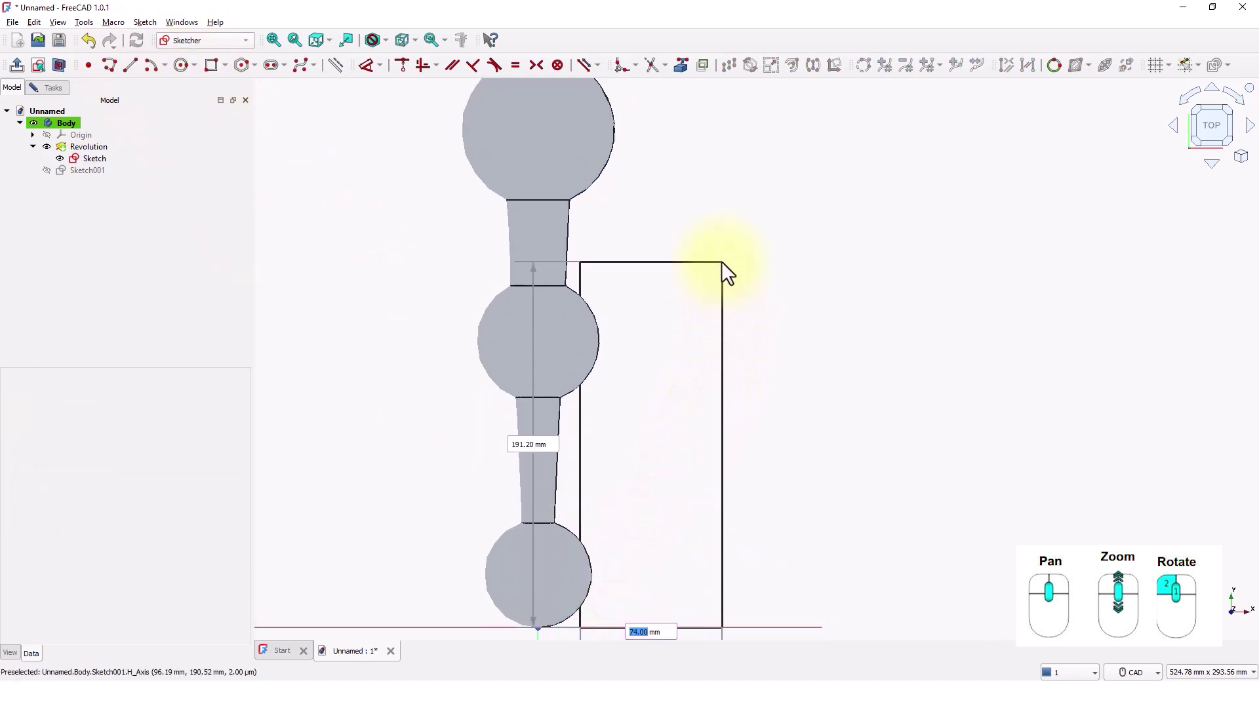
{"action": "left_click", "coordinate": [690, 248]}
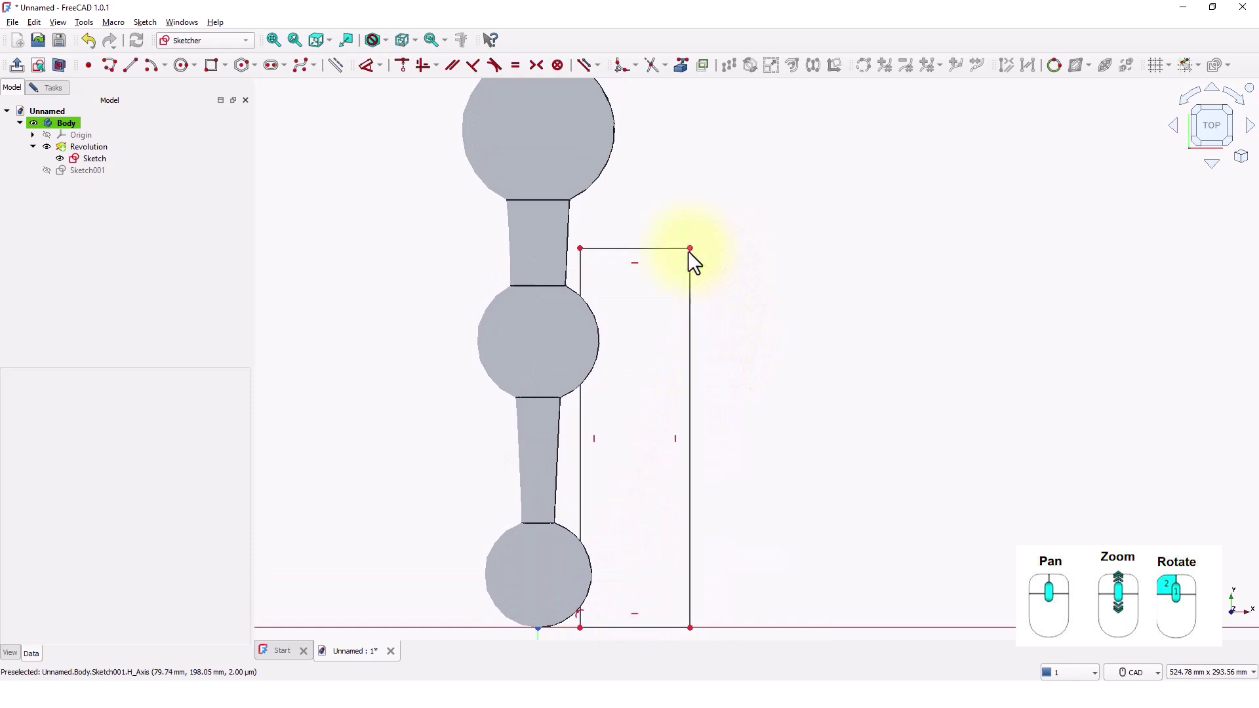
{"action": "middle_click_drag", "start_coordinate": [664, 322], "coordinate": [671, 274]}
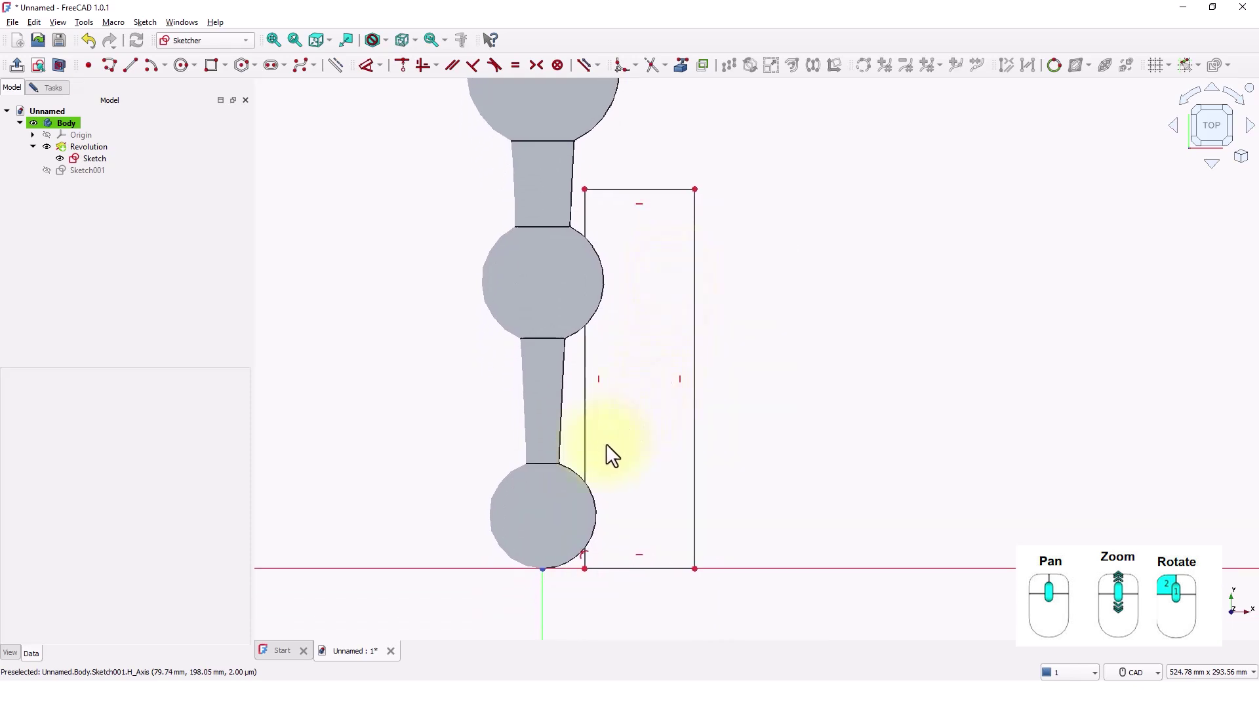
{"action": "middle_click_drag", "start_coordinate": [606, 445], "coordinate": [611, 456]}
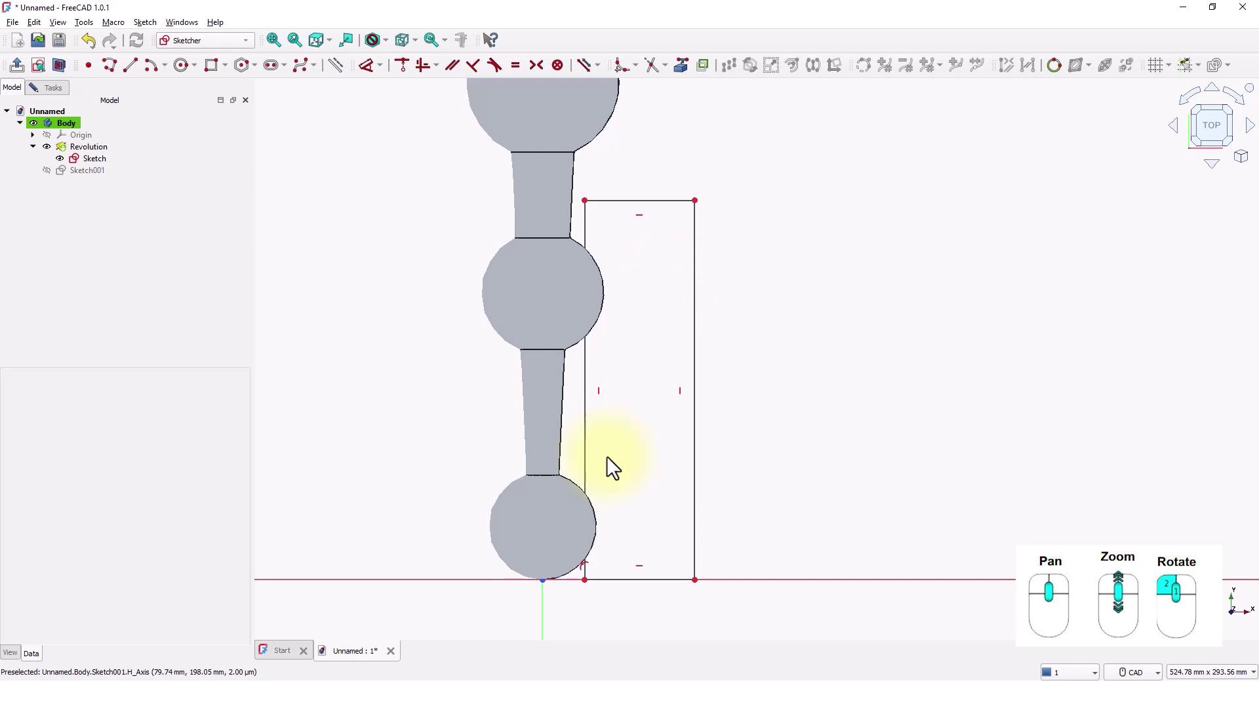
- Constrain the horizontal distance from the vertical axis to the rectangle's near side to 25 mm
{"action": "left_click", "coordinate": [367, 71]}
{"action": "middle_click_drag", "start_coordinate": [415, 433], "coordinate": [423, 367]}
{"action": "left_click", "coordinate": [591, 416]}
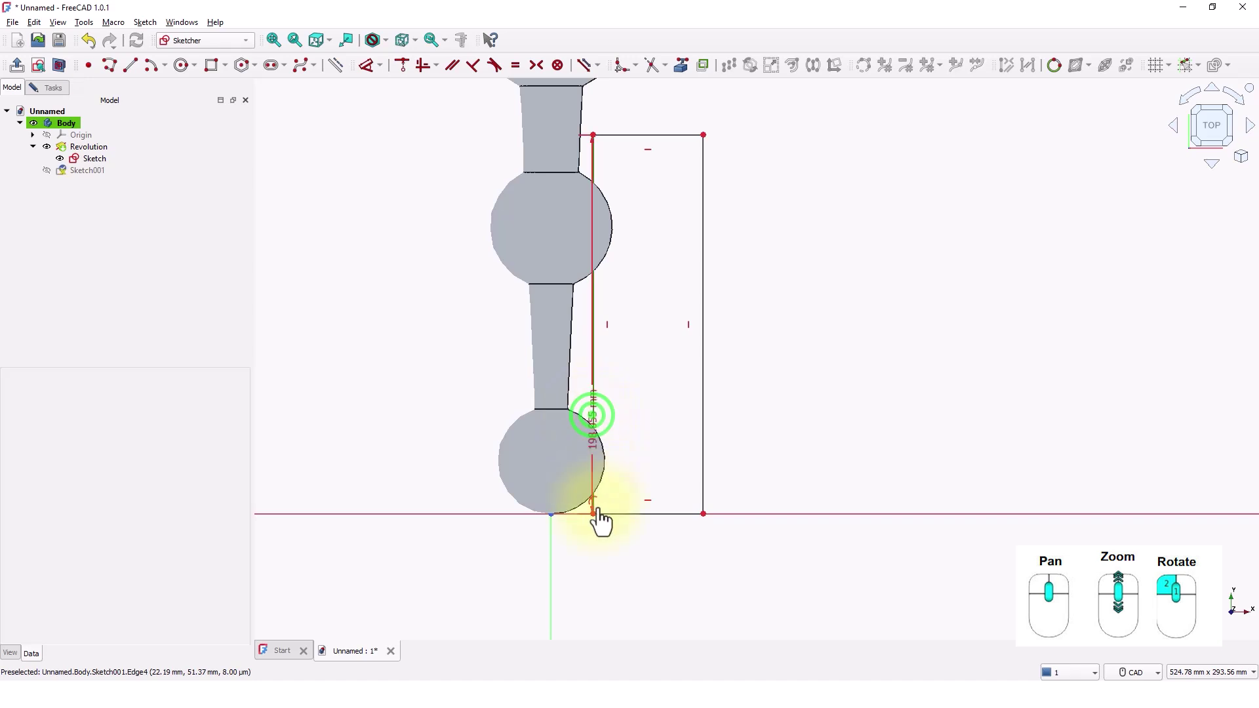
{"action": "left_click", "coordinate": [551, 554]}
{"action": "left_click", "coordinate": [487, 559]}
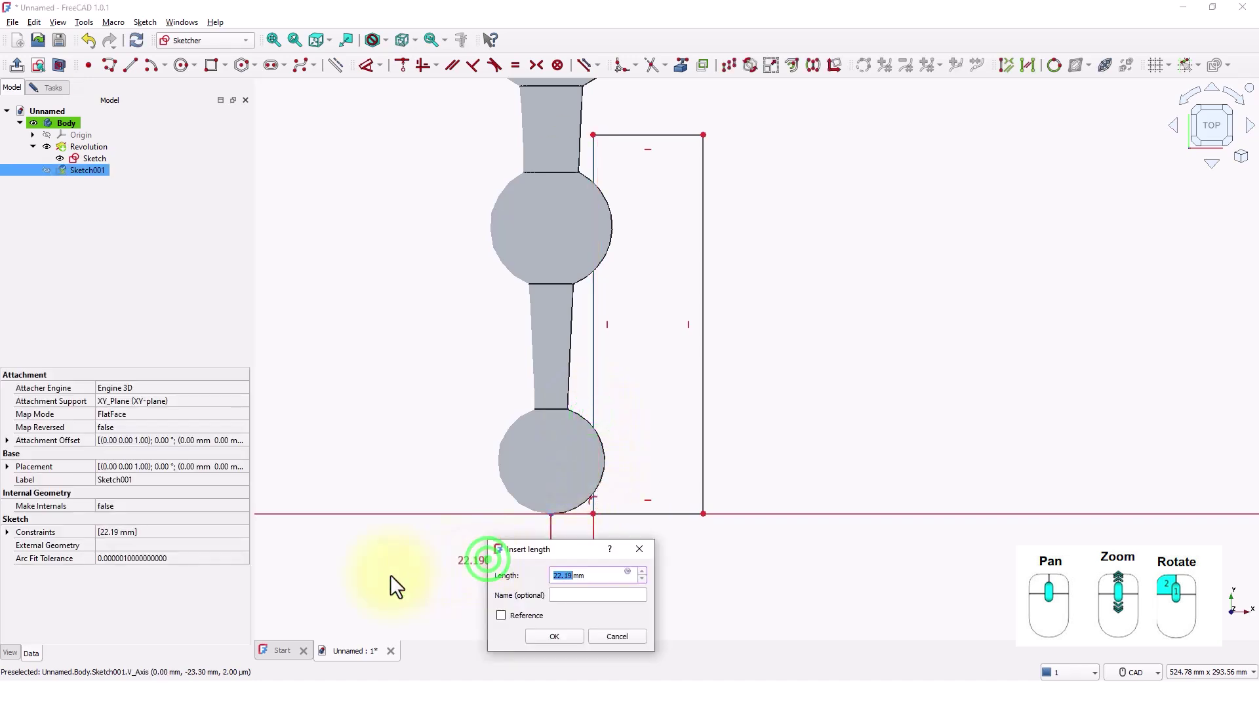
{"action": "type", "text": "25"}
{"action": "key", "text": "Return"}
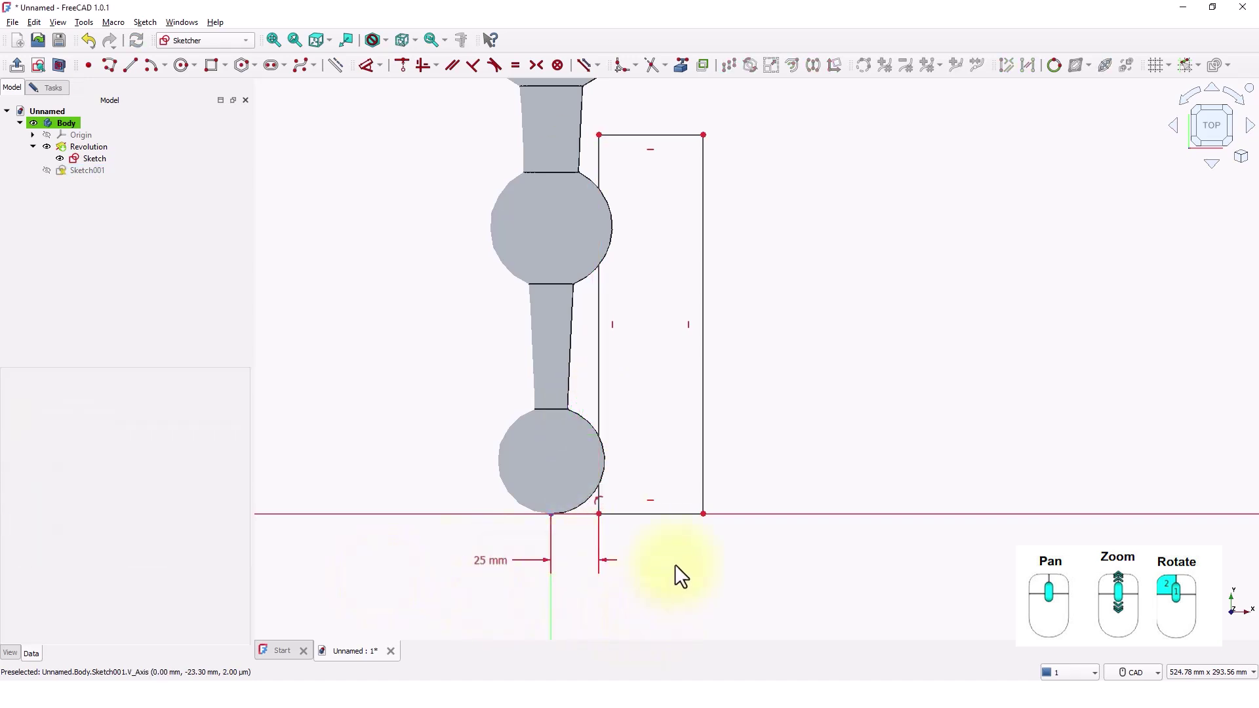
- Dimension the rectangle's lower side to a width of 20 mm
{"action": "middle_click_drag", "start_coordinate": [653, 514], "coordinate": [638, 574]}
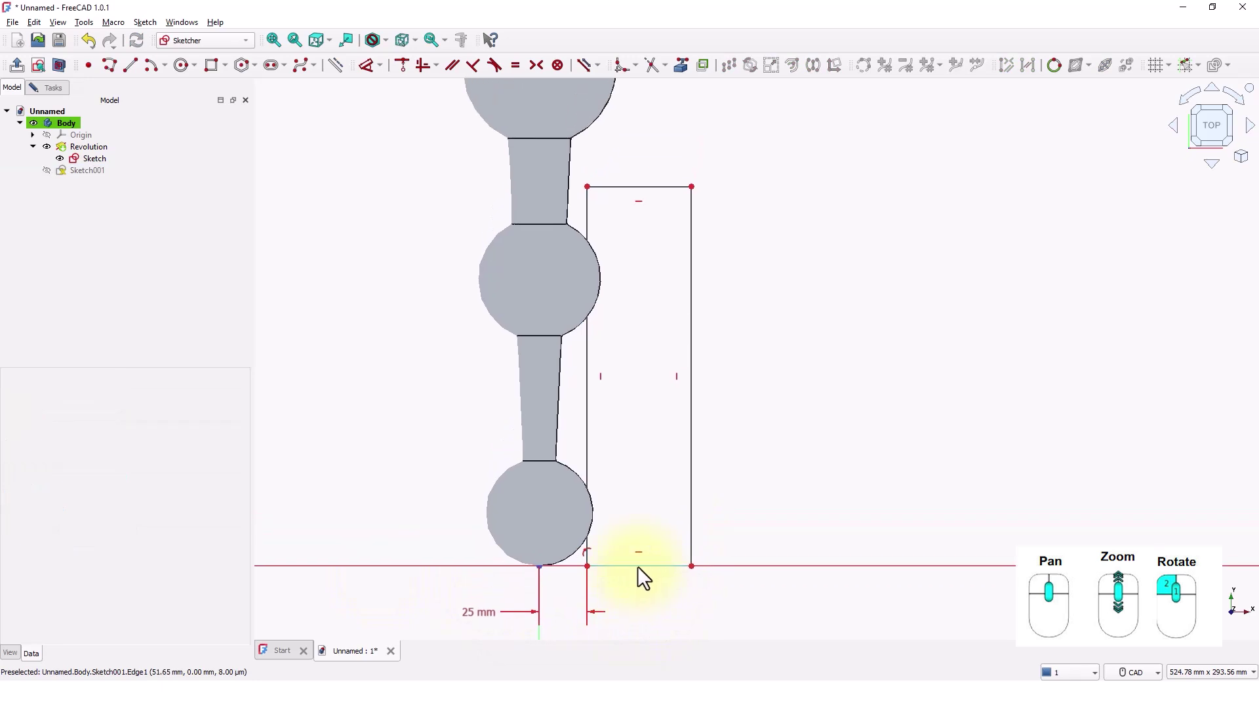
{"action": "left_click", "coordinate": [638, 565]}
{"action": "left_click", "coordinate": [639, 607]}
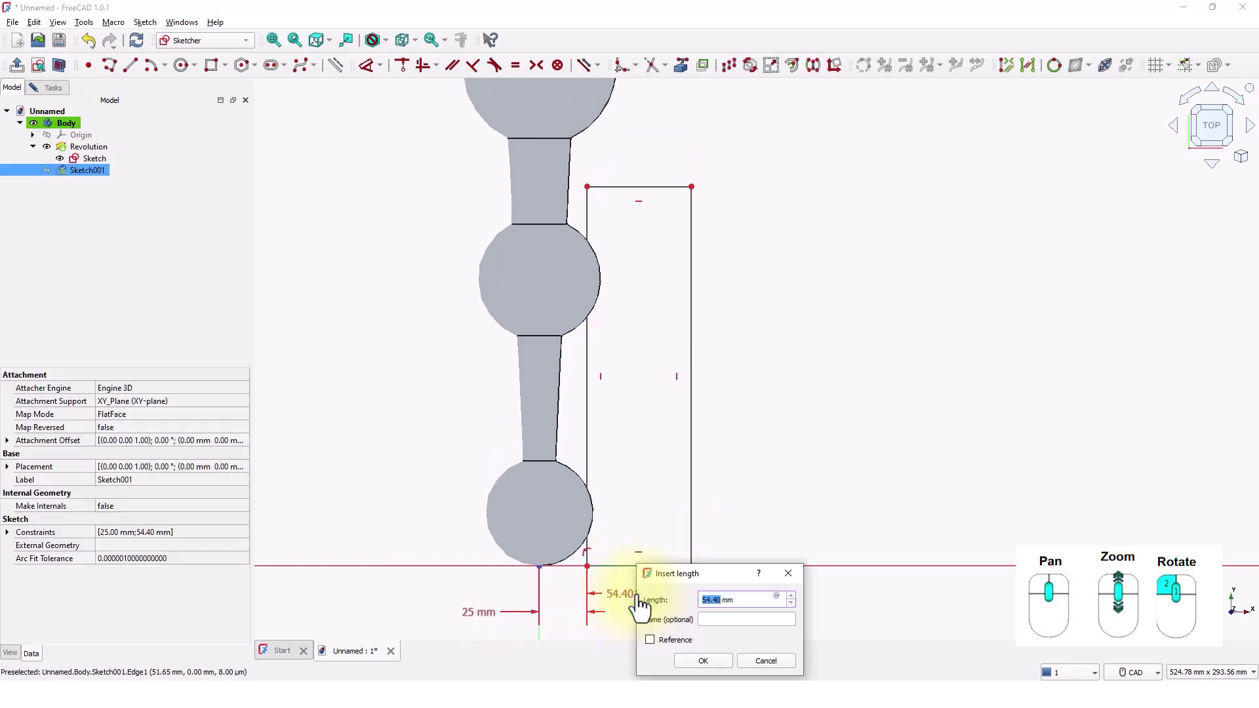
{"action": "type", "text": "20"}
{"action": "key", "text": "Return"}
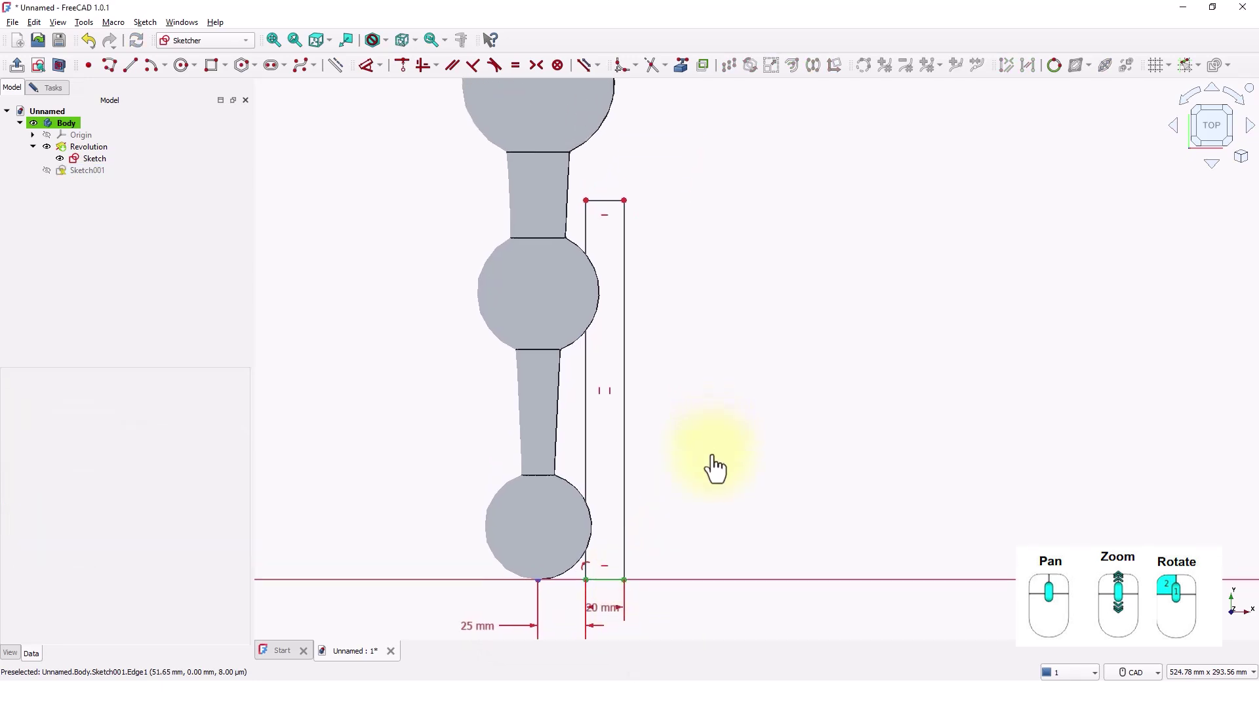
- Dimension the rectangle's outer vertical side to a height of 180 mm
{"action": "left_click", "coordinate": [623, 480]}
{"action": "left_click", "coordinate": [674, 456]}
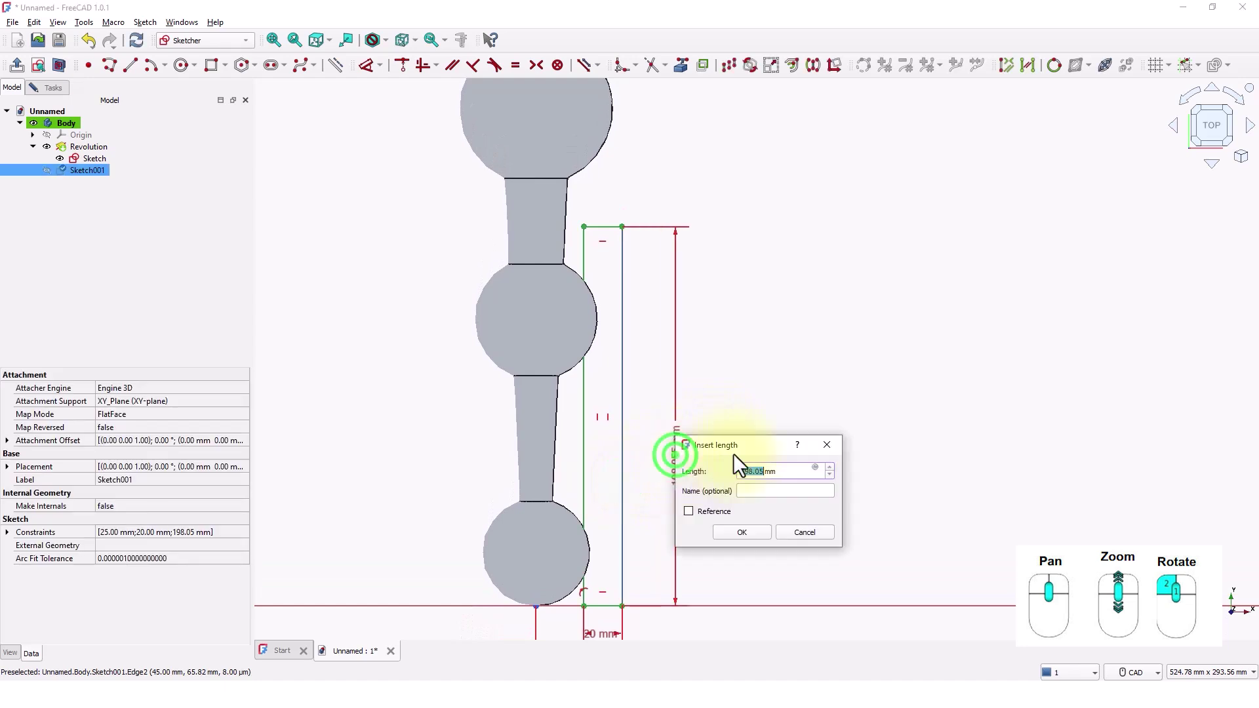
{"action": "type", "text": "180"}
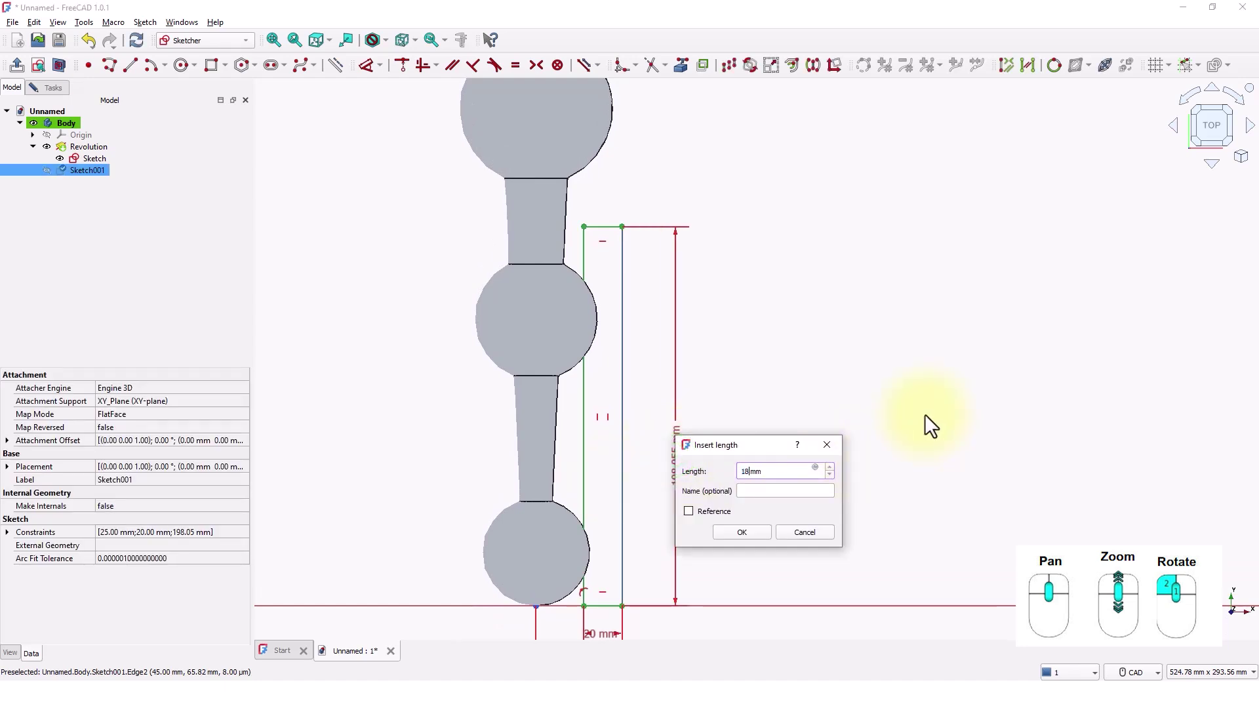
{"action": "key", "text": "Return"}
{"action": "left_click", "coordinate": [924, 415]}
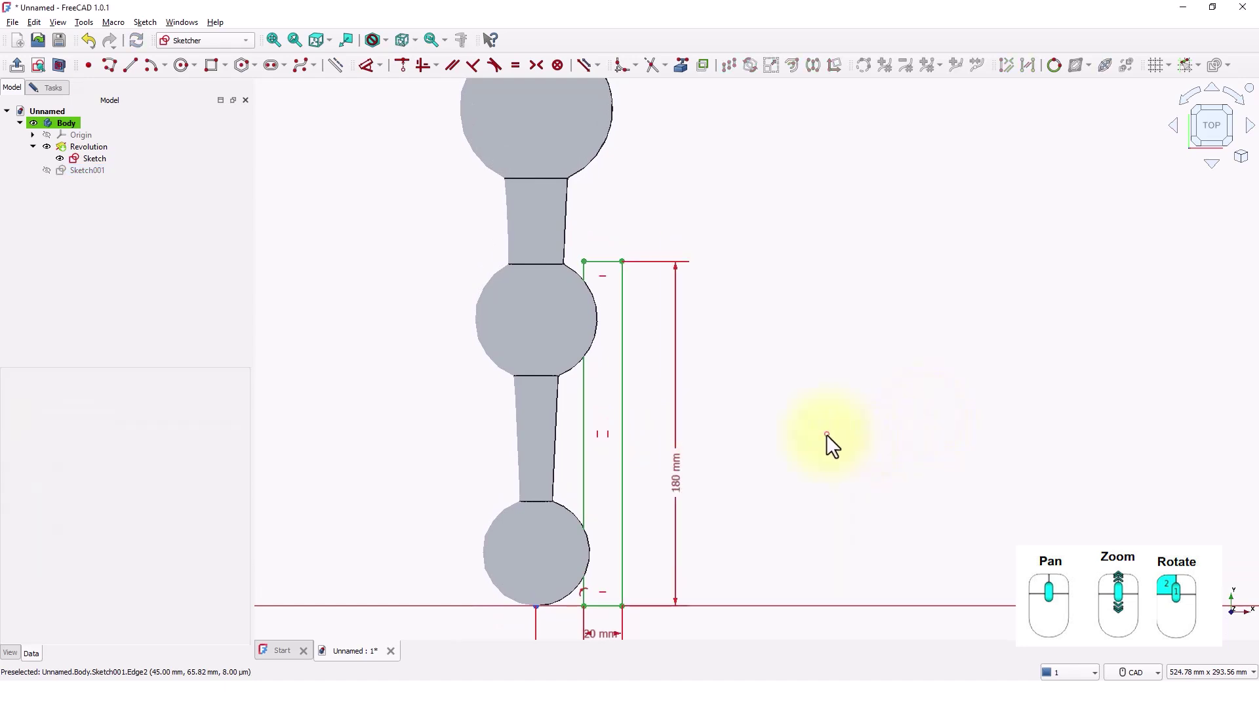
- Finish and close the rectangle sketch
{"action": "middle_click_drag", "start_coordinate": [652, 396], "coordinate": [647, 377]}
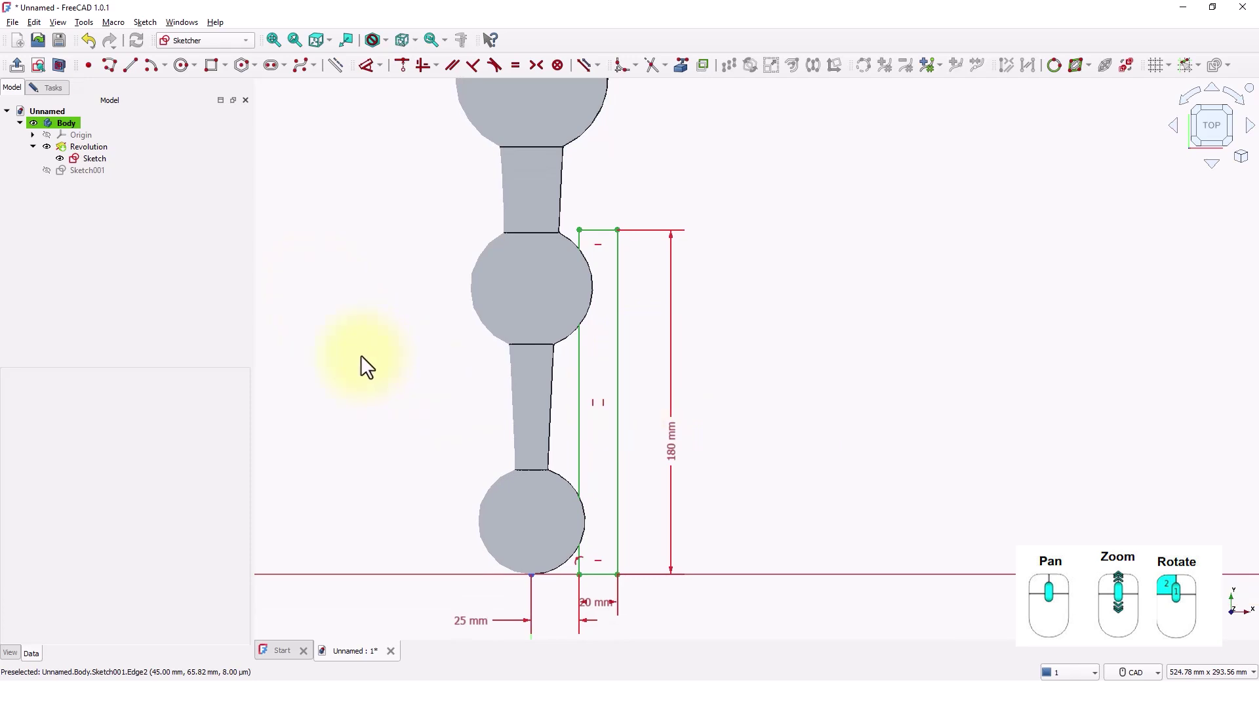
{"action": "scroll", "coordinate": [360, 356], "scroll_direction": "down", "scroll_amount": 1}
{"action": "left_click", "coordinate": [59, 88]}
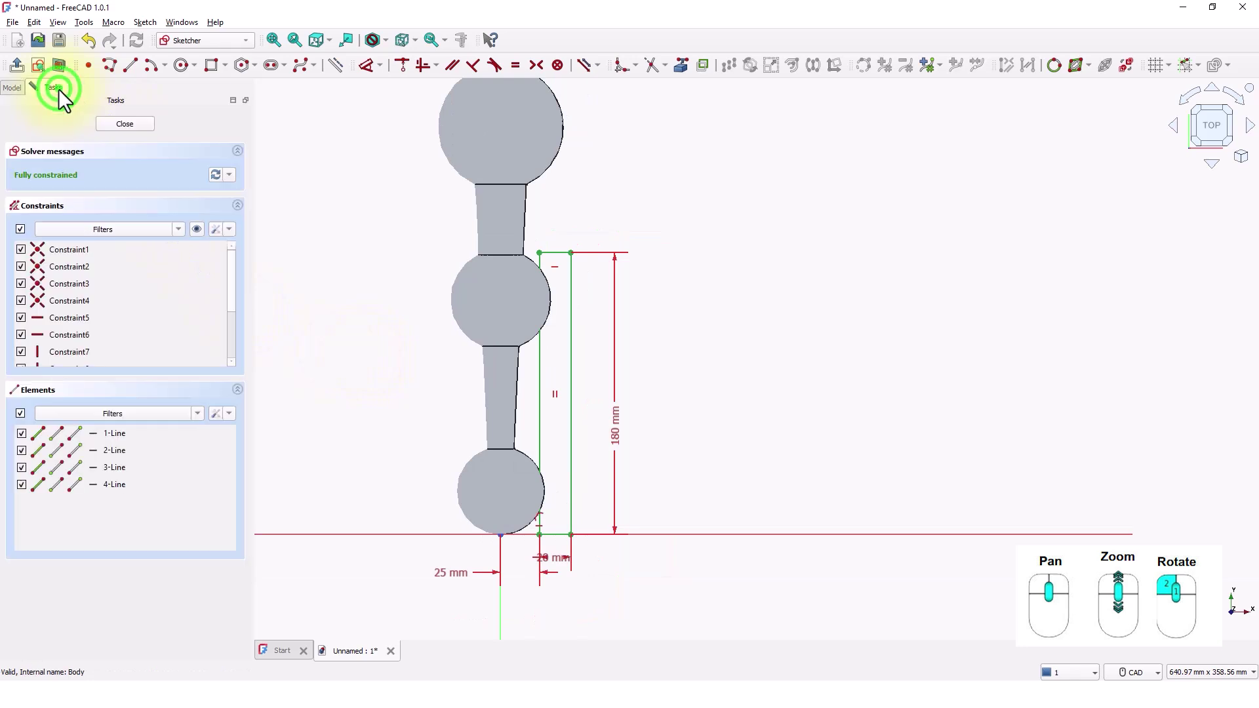
{"action": "left_click", "coordinate": [135, 123]}
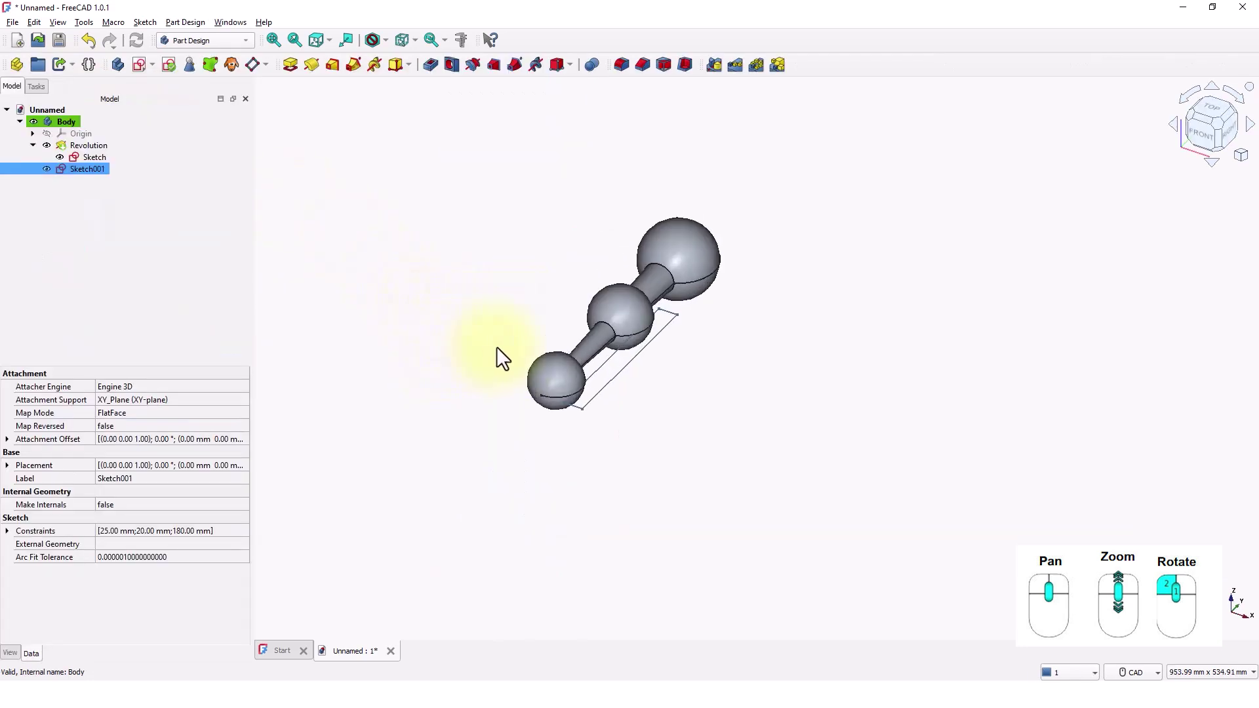
- Cut the revolved part with a Pocket from the rectangle sketch, Through all and symmetric to the sketch plane
{"action": "scroll", "coordinate": [497, 347], "scroll_direction": "up", "scroll_amount": 4}
{"action": "middle_click_drag", "start_coordinate": [474, 348], "coordinate": [384, 369]}
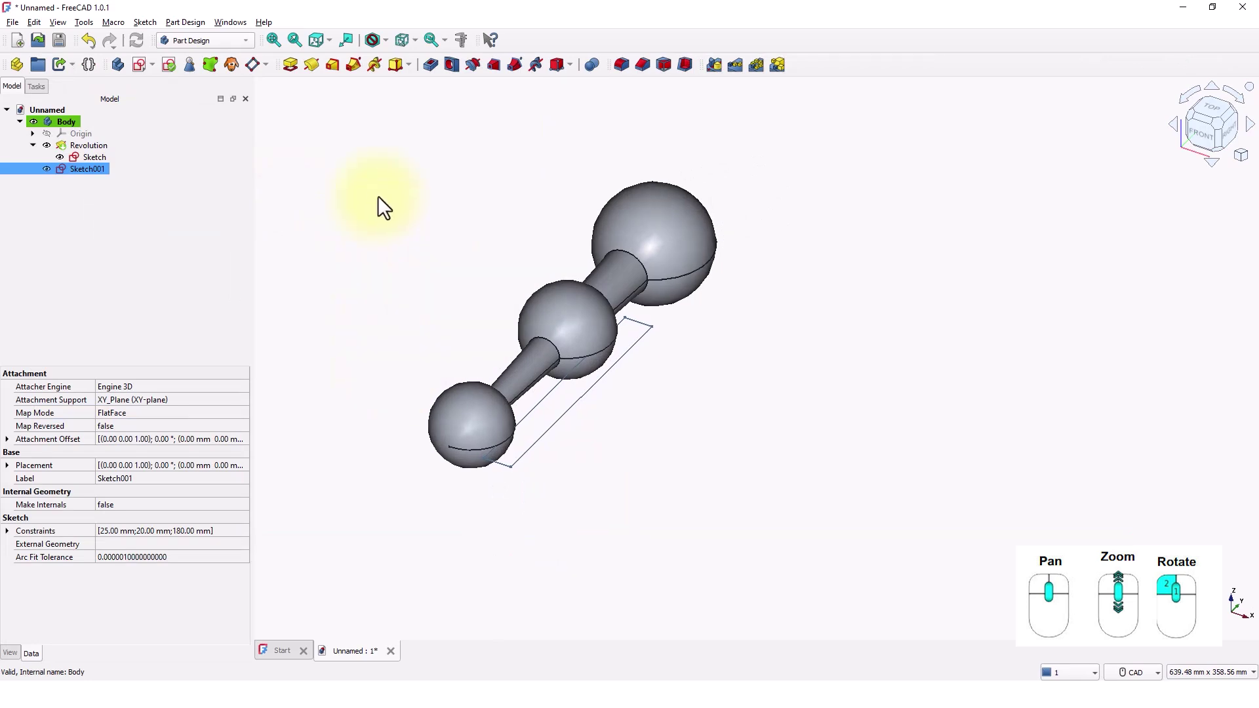
{"action": "left_click", "coordinate": [426, 67]}
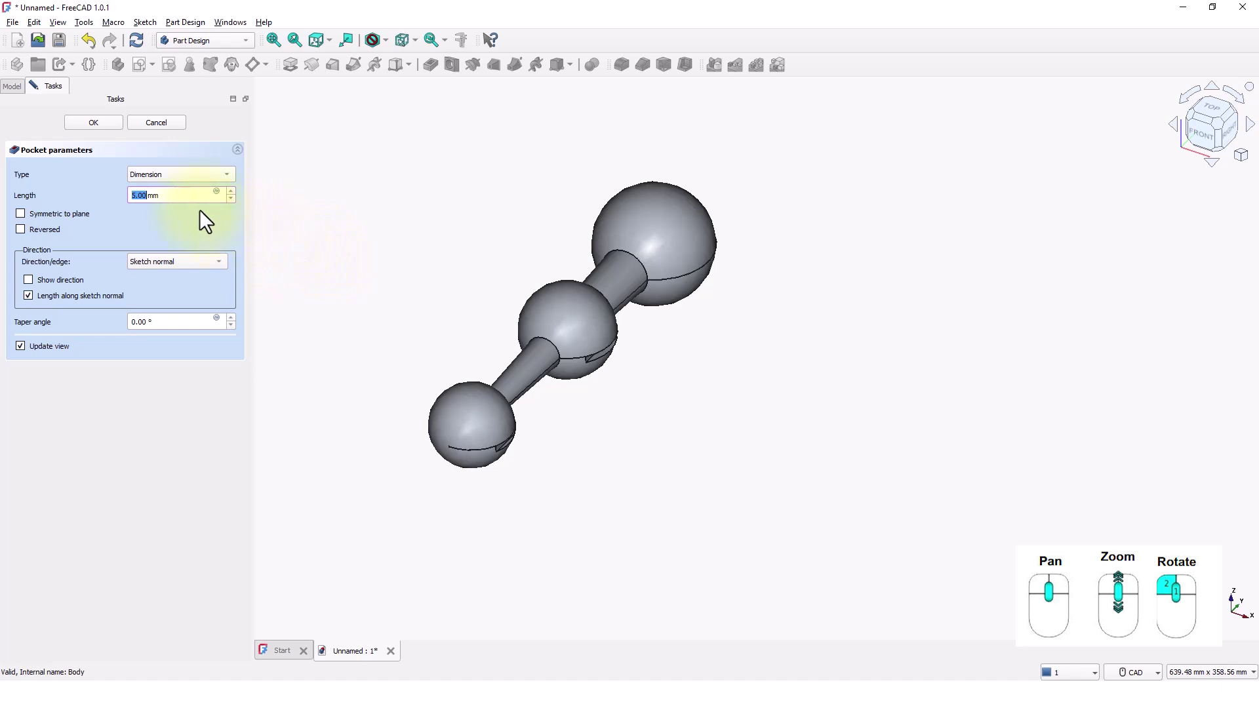
{"action": "left_click", "coordinate": [170, 174]}
{"action": "left_click", "coordinate": [173, 187]}
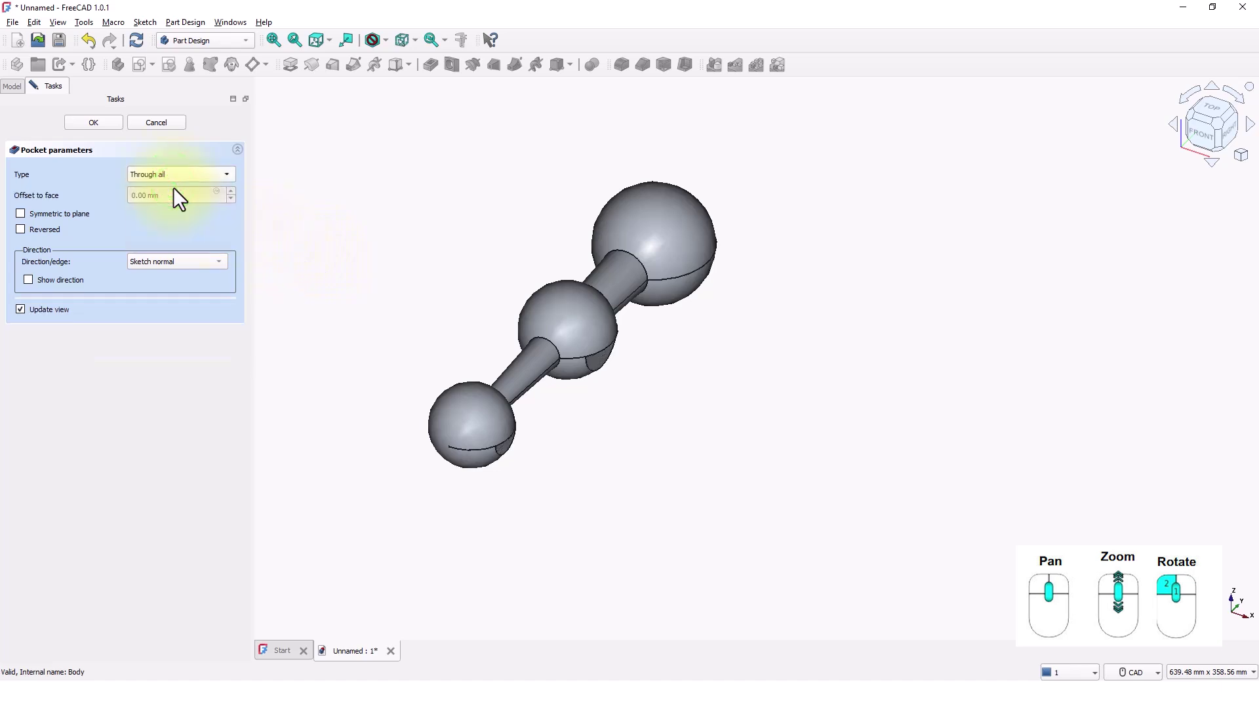
{"action": "left_click", "coordinate": [21, 213]}
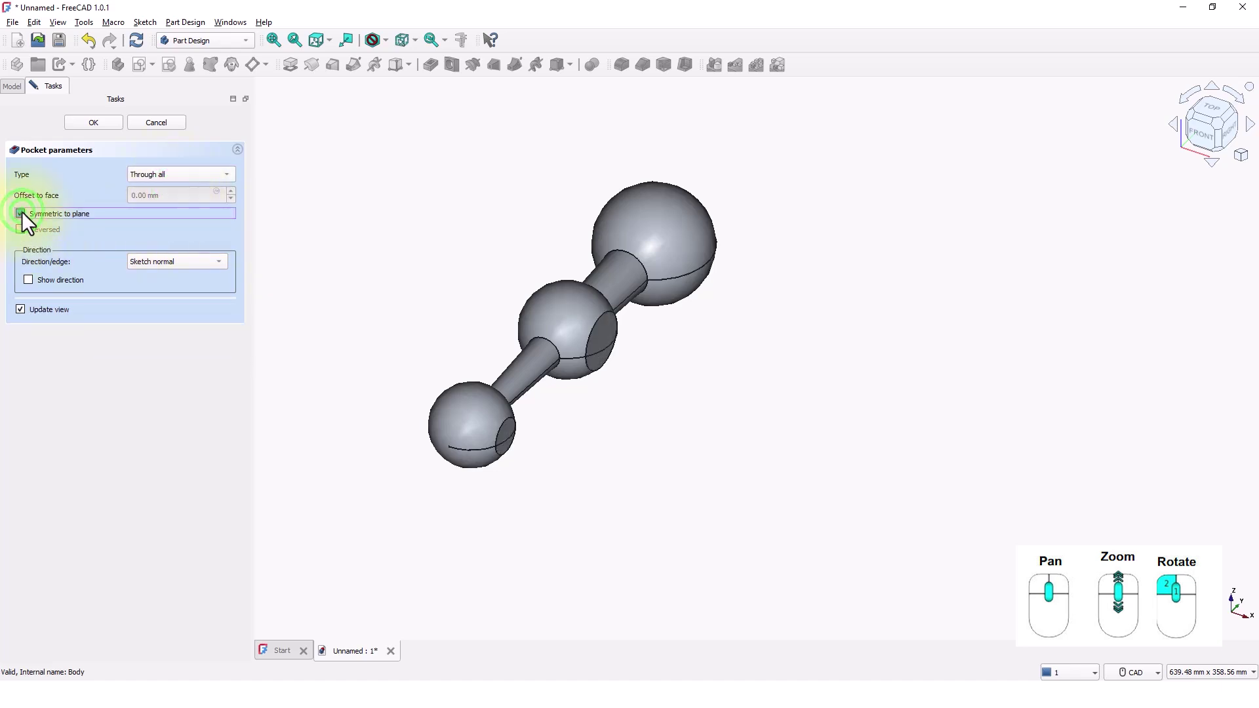
{"action": "left_click", "coordinate": [101, 121]}
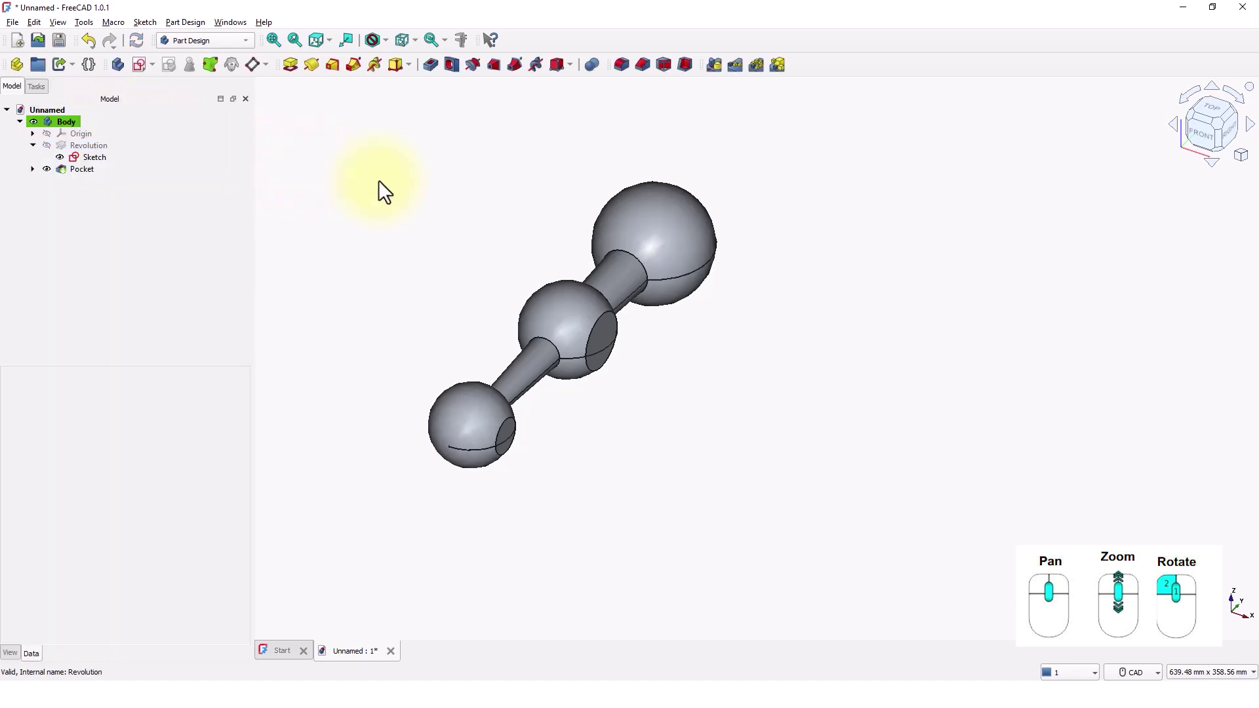
- Mirror the Pocket feature across the base YZ plane, picking the plane as the reference in the model
{"action": "middle_click_drag", "start_coordinate": [433, 232], "coordinate": [436, 267]}
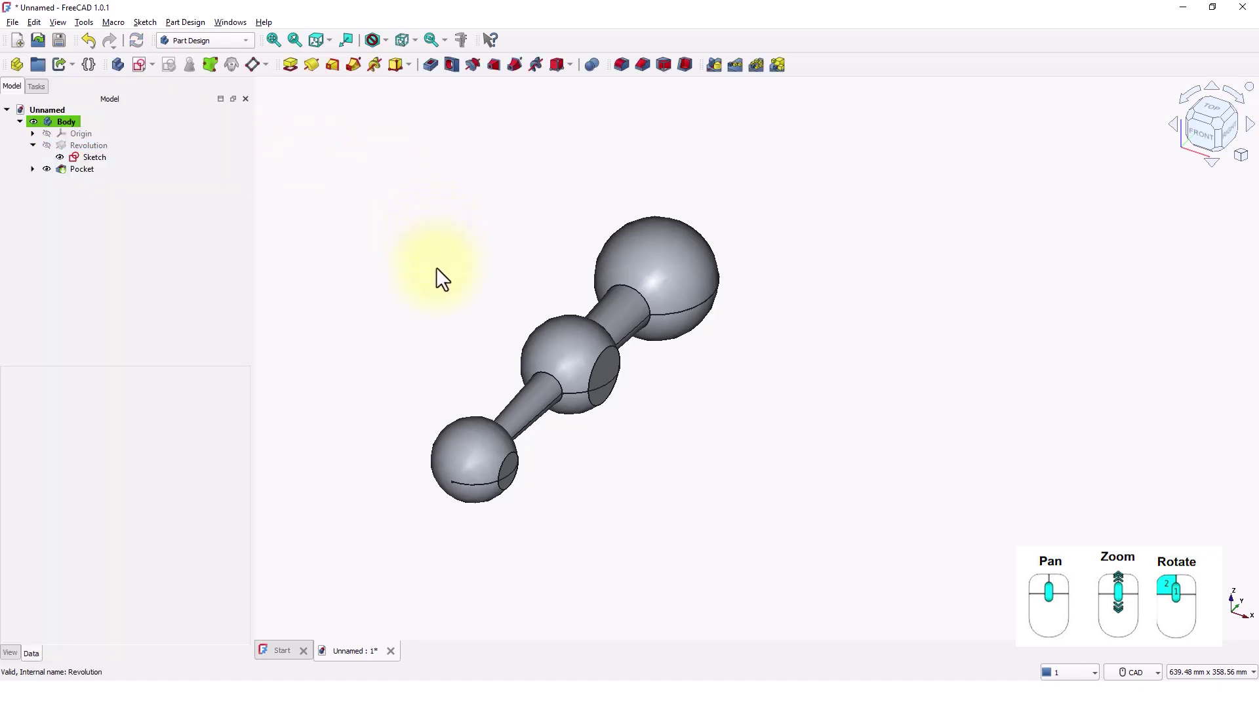
{"action": "left_click", "coordinate": [82, 170]}
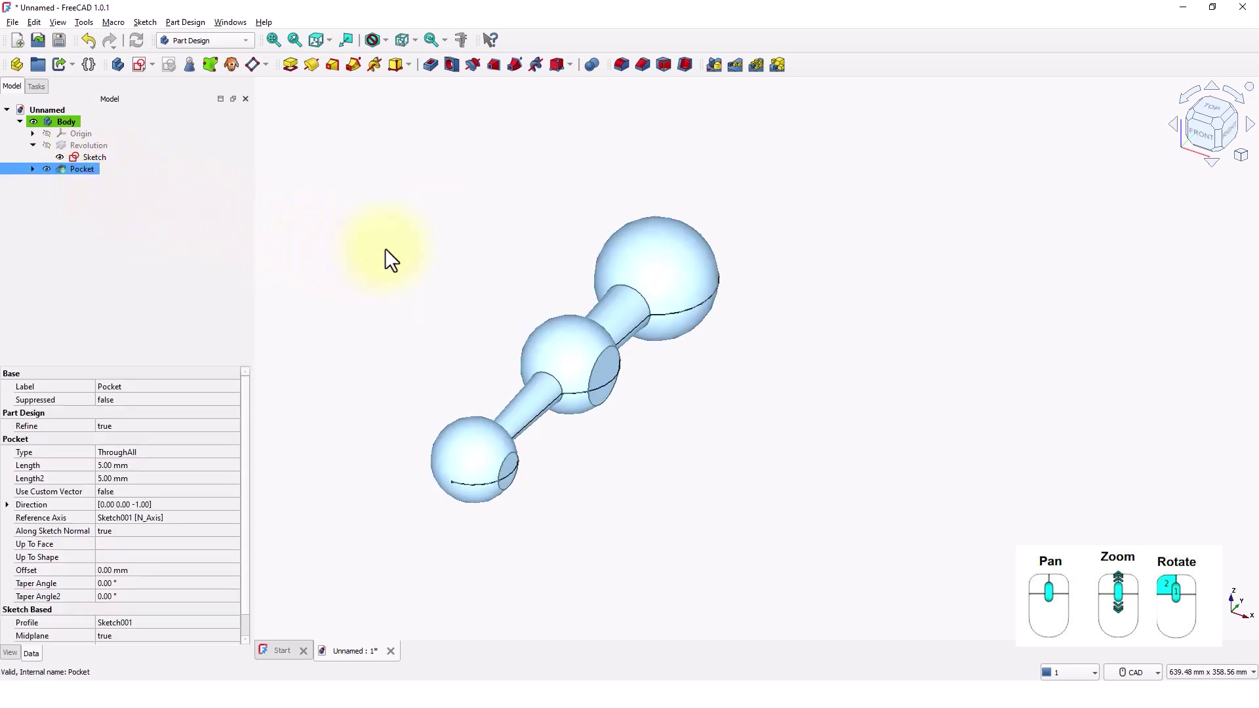
{"action": "left_click", "coordinate": [714, 66]}
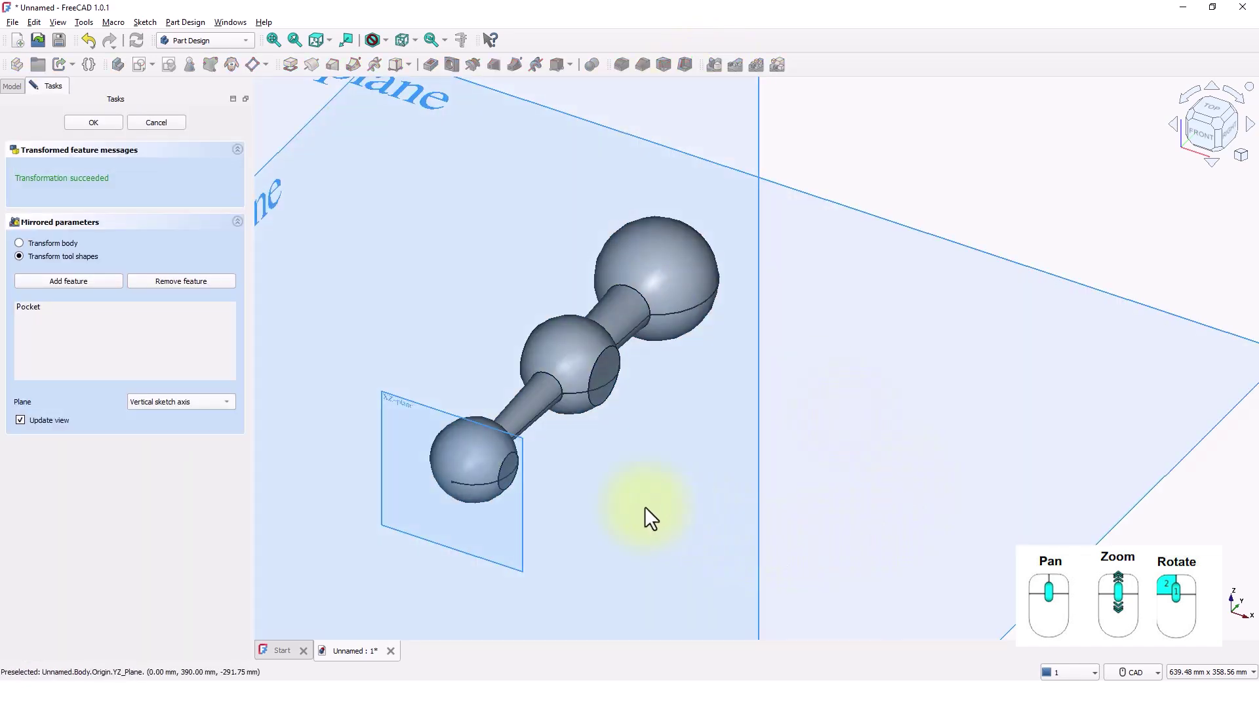
{"action": "middle_click_drag", "start_coordinate": [645, 506], "coordinate": [820, 498]}
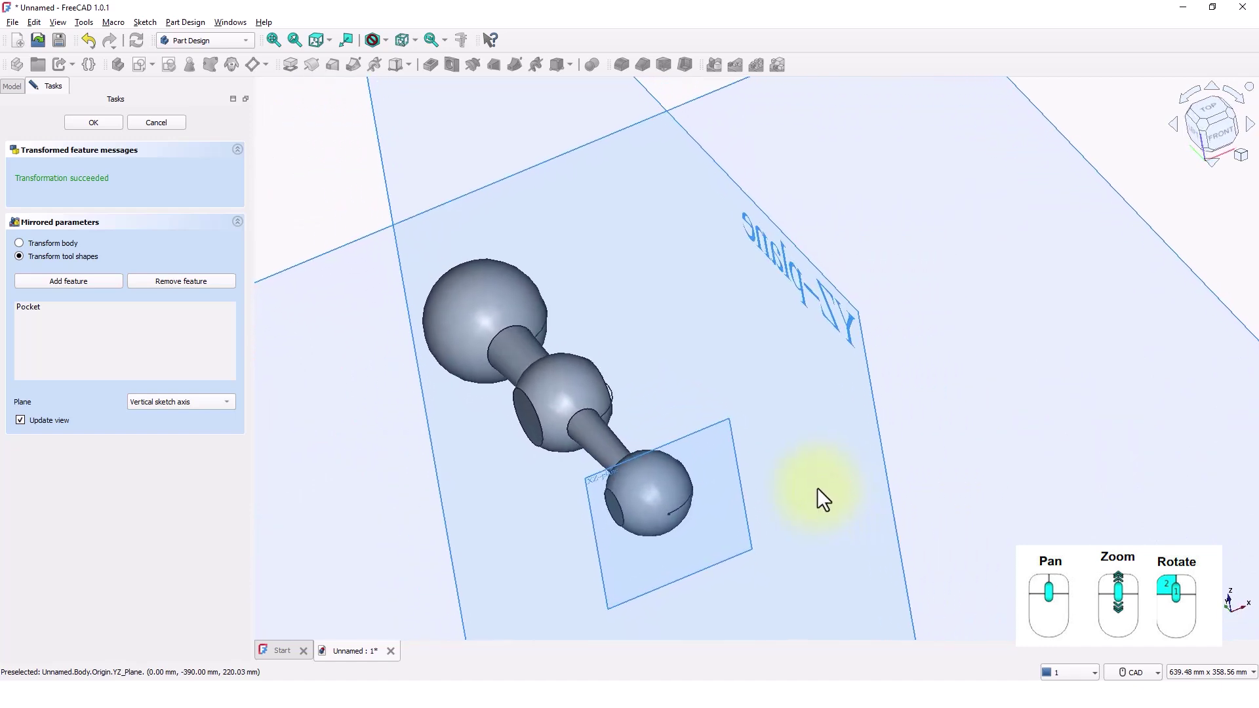
{"action": "scroll", "coordinate": [807, 490], "scroll_direction": "down", "scroll_amount": 2}
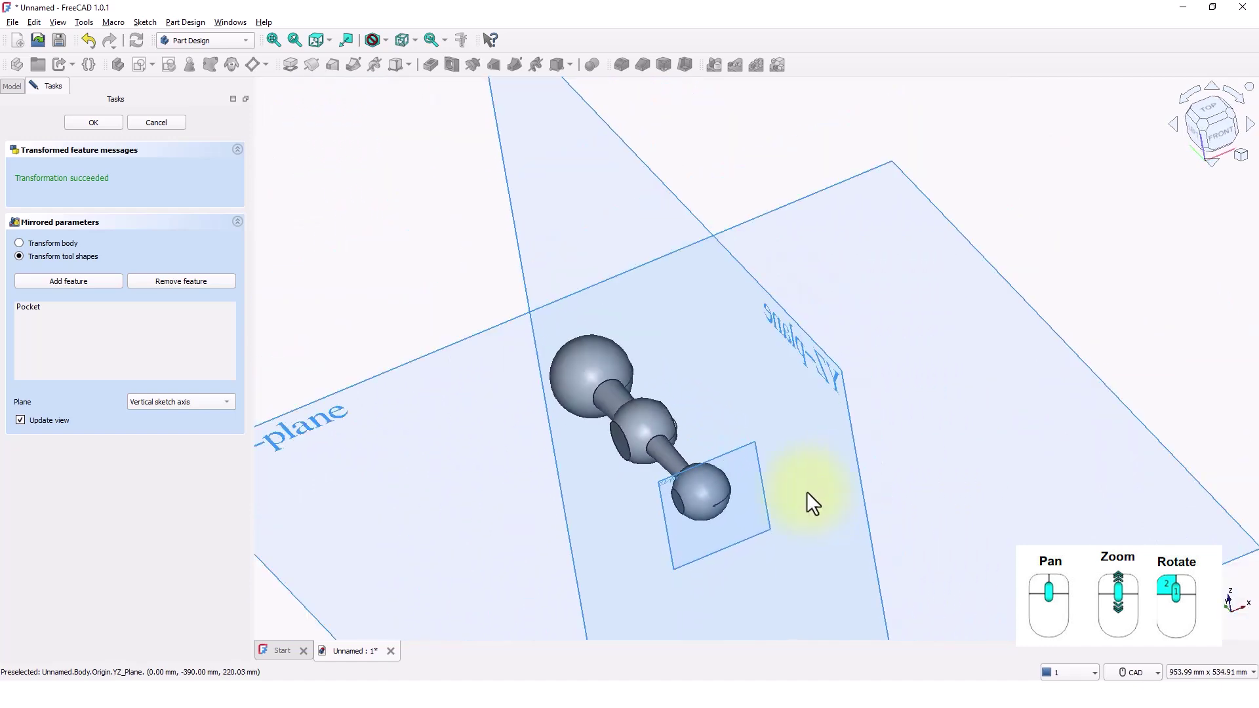
{"action": "middle_click_drag", "start_coordinate": [806, 490], "coordinate": [792, 478]}
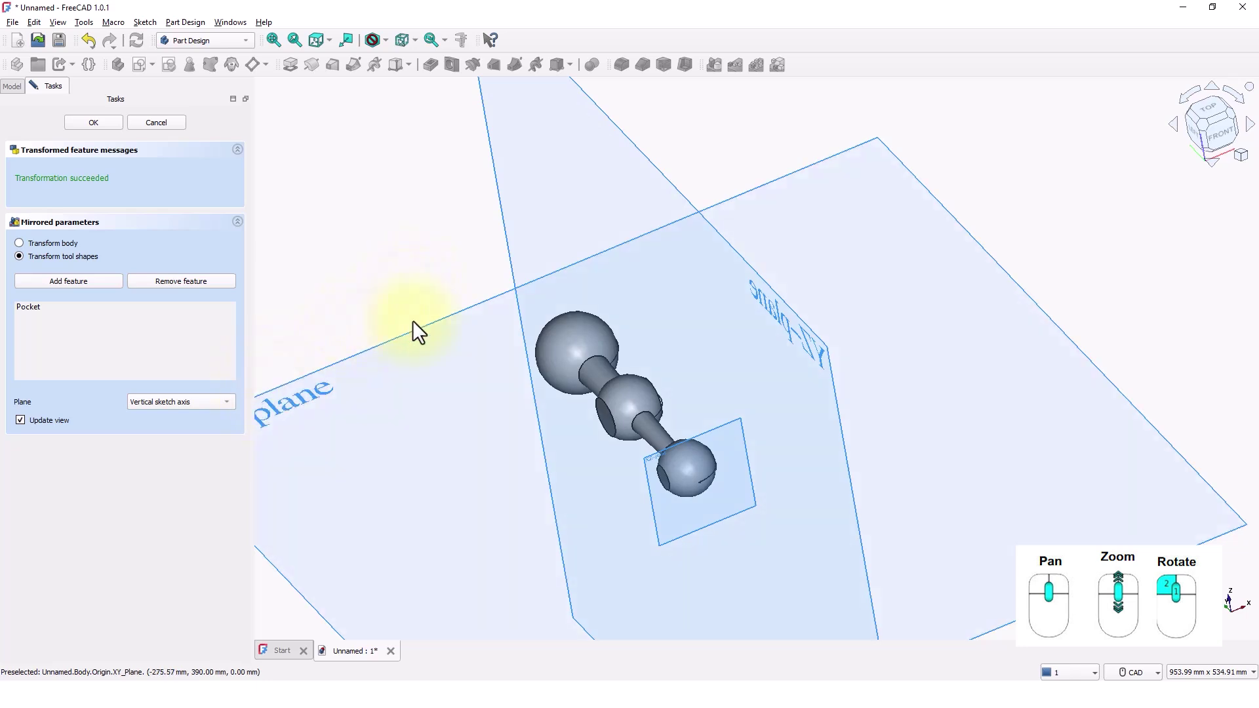
{"action": "scroll", "coordinate": [394, 318], "scroll_direction": "down", "scroll_amount": 2}
{"action": "left_click", "coordinate": [207, 404]}
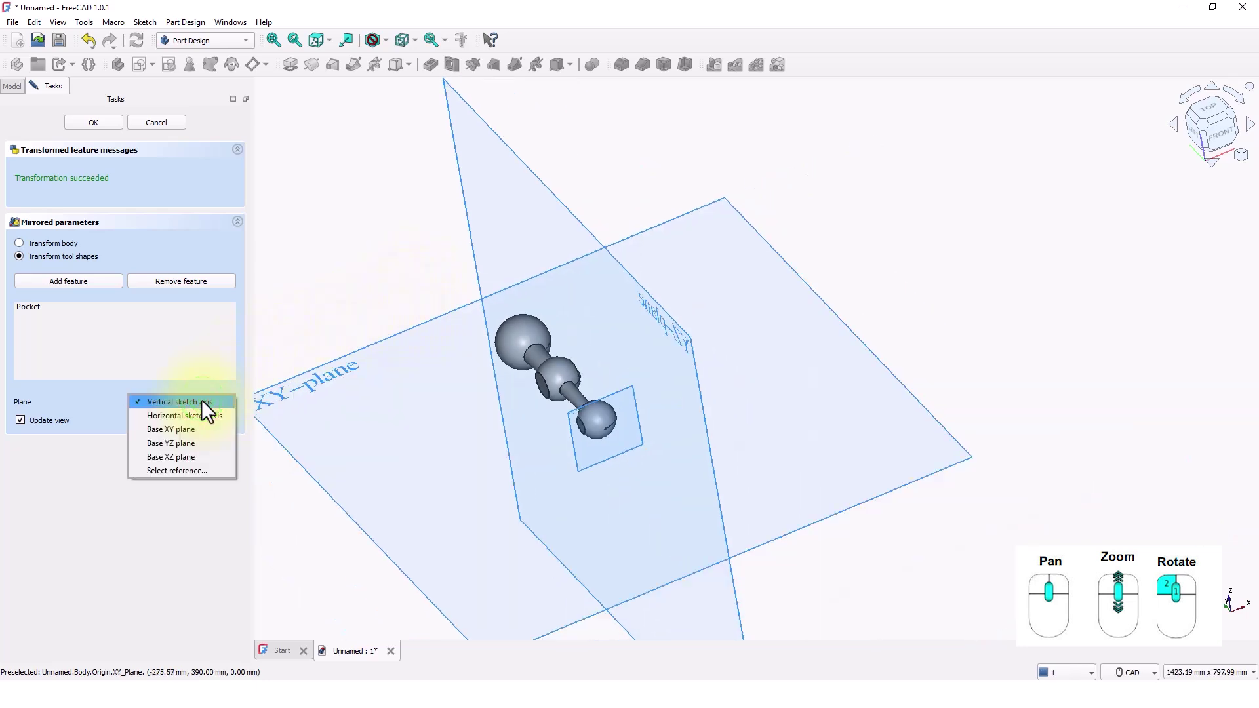
{"action": "left_click", "coordinate": [190, 470]}
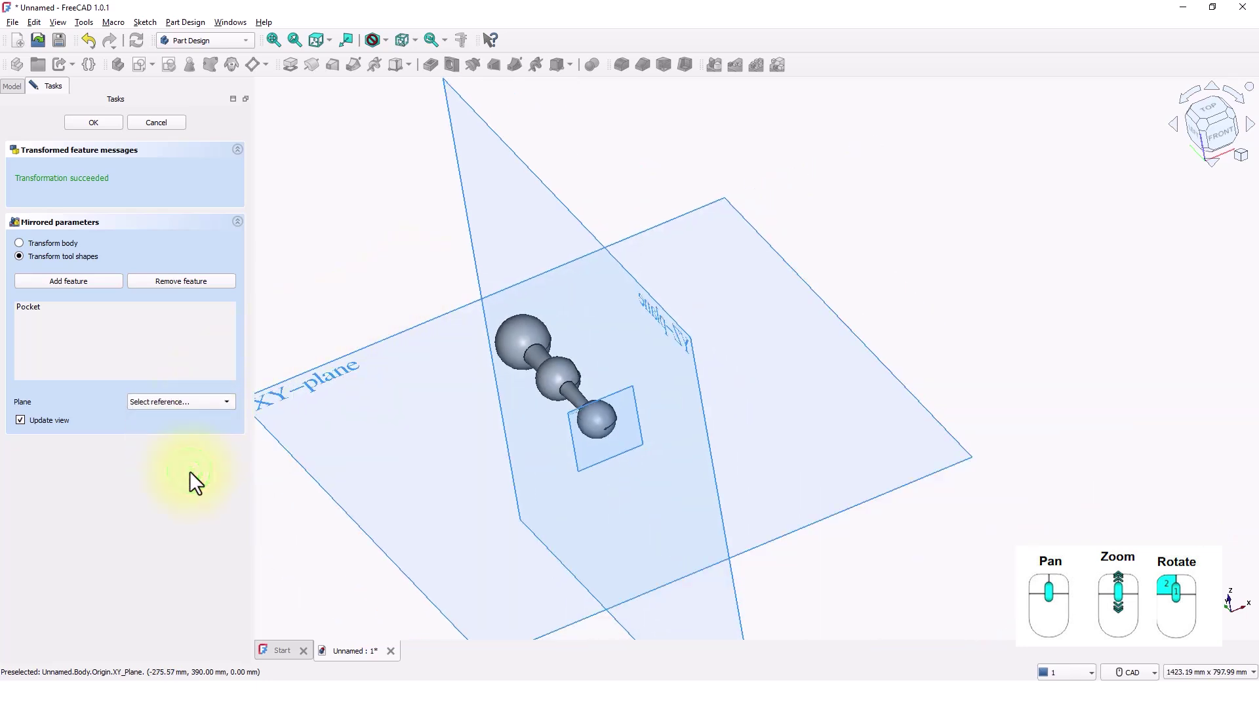
{"action": "left_click", "coordinate": [470, 231]}
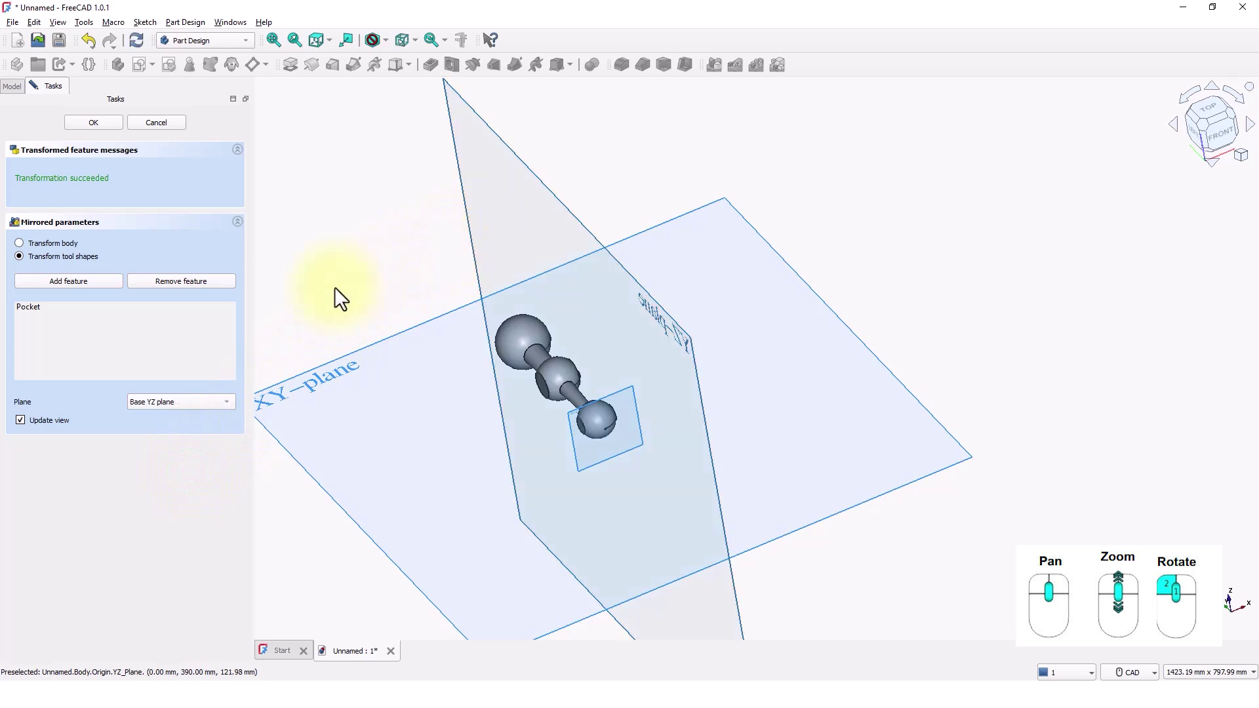
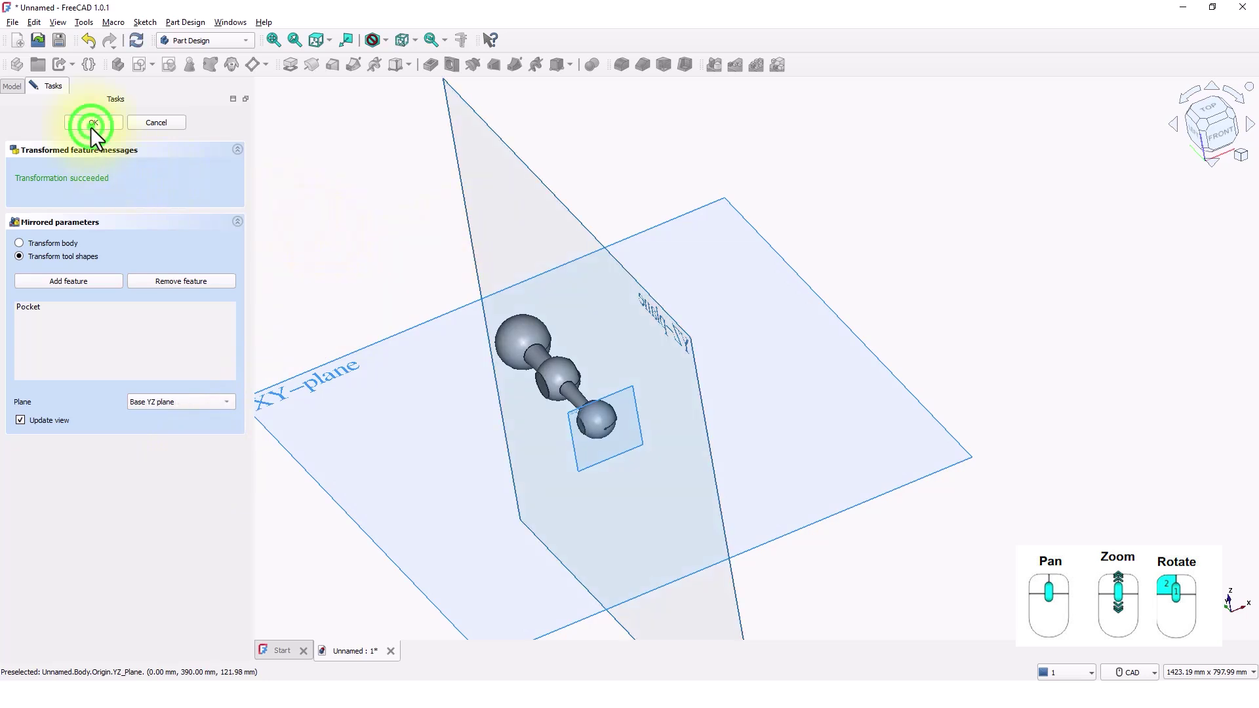
- Hide the original profile sketch under the Revolution feature
{"action": "scroll", "coordinate": [480, 358], "scroll_direction": "up", "scroll_amount": 4}
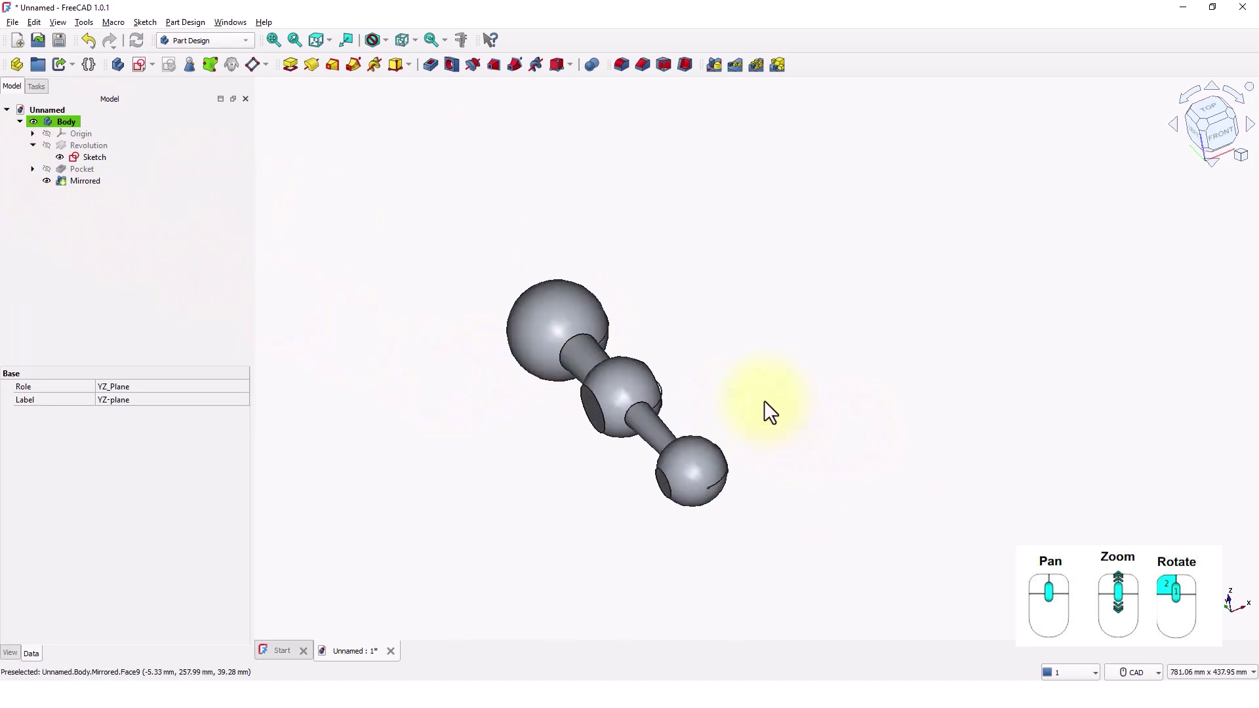
{"action": "mouse_move", "coordinate": [708, 388]}
{"action": "middle_mouse_down"}
{"action": "mouse_move", "coordinate": [599, 421]}
{"action": "mouse_move", "coordinate": [528, 463]}
{"action": "mouse_move", "coordinate": [697, 455]}
{"action": "middle_mouse_up"}
{"action": "left_click", "coordinate": [60, 154]}
{"action": "left_click", "coordinate": [820, 354]}
- Start a new sketch on the flat circular face cut into the middle sphere
{"action": "mouse_move", "coordinate": [760, 370]}
{"action": "middle_mouse_down"}
{"action": "mouse_move", "coordinate": [617, 387]}
{"action": "mouse_move", "coordinate": [630, 388]}
{"action": "middle_mouse_up"}
{"action": "middle_click_drag", "start_coordinate": [801, 408], "coordinate": [635, 454]}
{"action": "scroll", "coordinate": [629, 416], "scroll_direction": "down", "scroll_amount": 1}
{"action": "scroll", "coordinate": [630, 416], "scroll_direction": "up", "scroll_amount": 3}
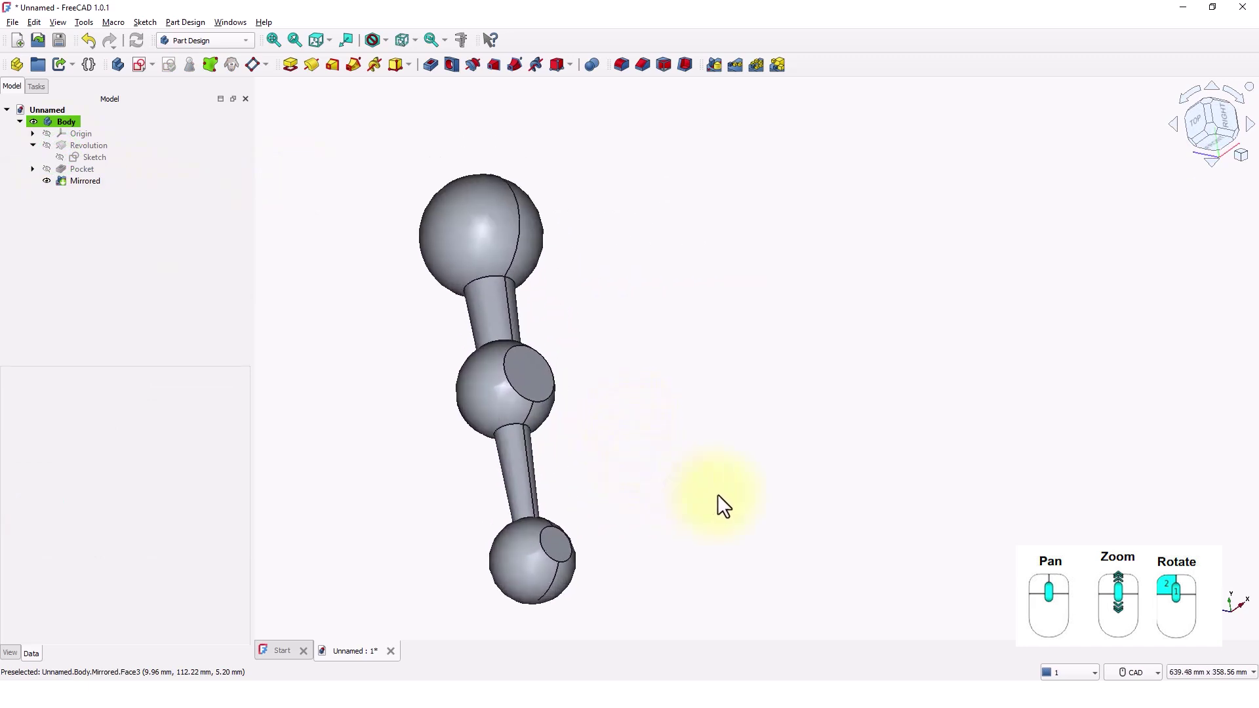
{"action": "middle_click_drag", "start_coordinate": [683, 488], "coordinate": [670, 491]}
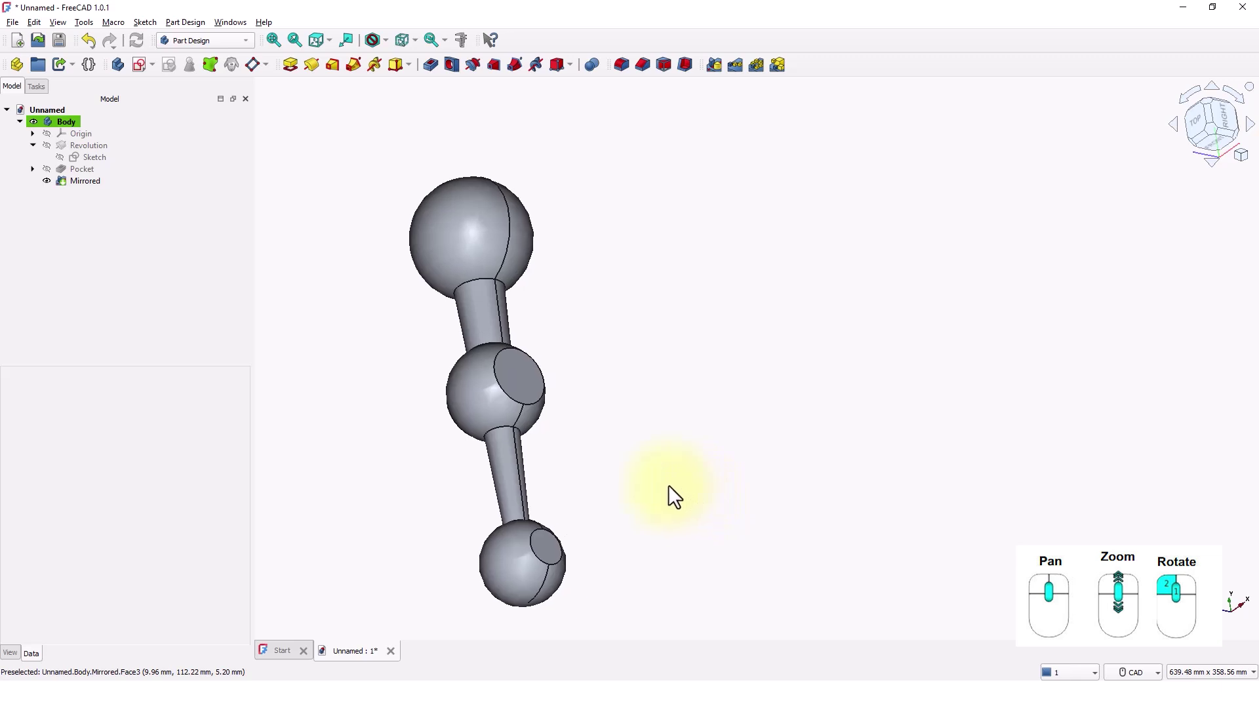
{"action": "left_click", "coordinate": [533, 384]}
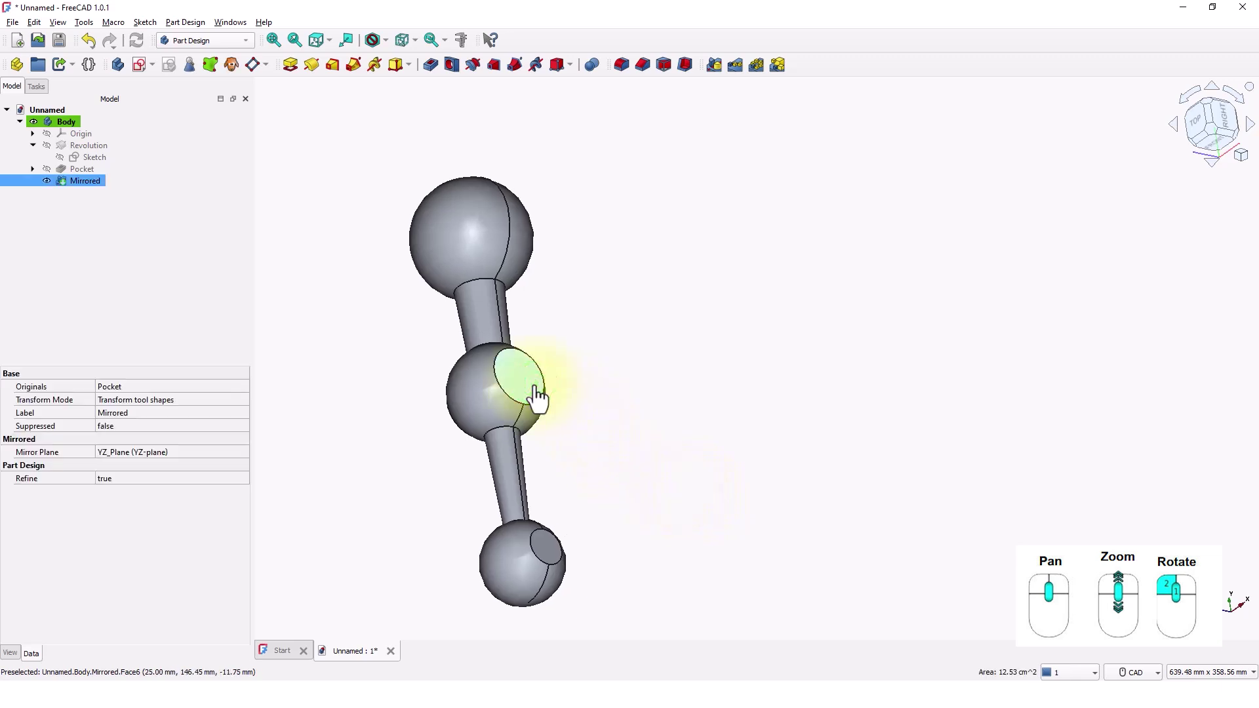
{"action": "left_click", "coordinate": [139, 64]}
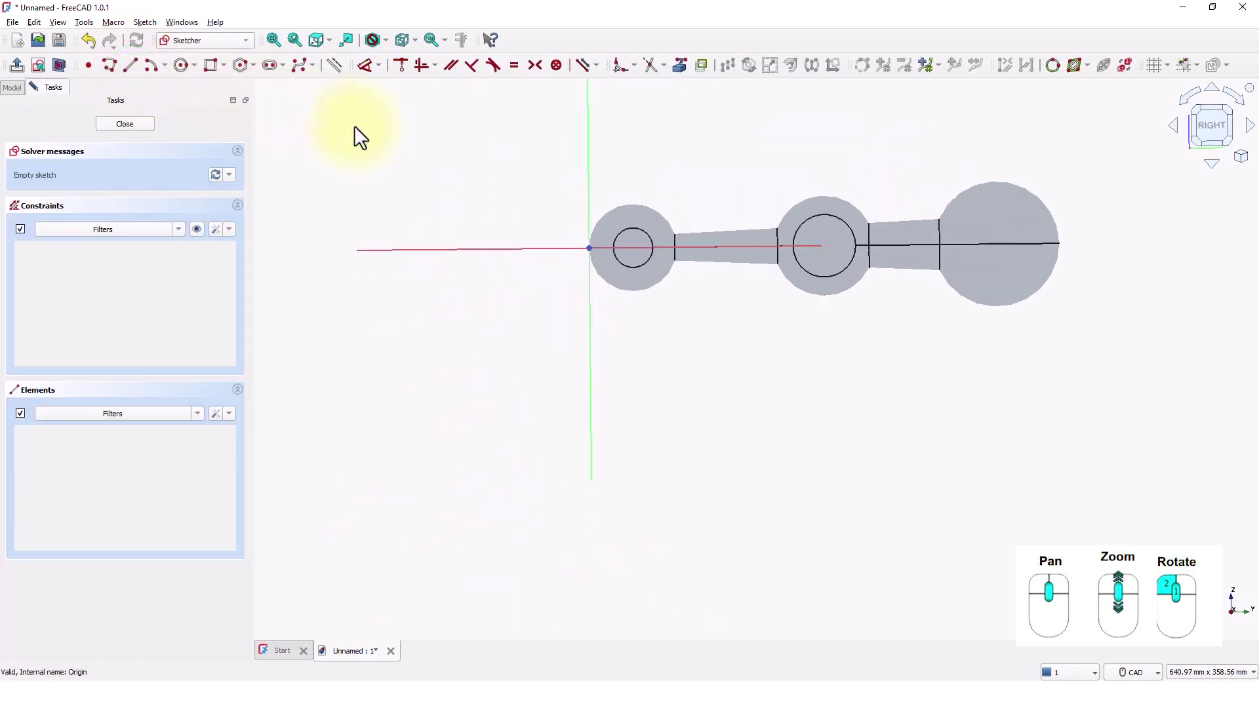
- Project the upper arc of the middle sphere's flat circular edge into the sketch as external geometry
{"action": "middle_click_drag", "start_coordinate": [750, 354], "coordinate": [620, 455]}
{"action": "scroll", "coordinate": [636, 452], "scroll_direction": "down", "scroll_amount": 2}
{"action": "scroll", "coordinate": [640, 436], "scroll_direction": "up", "scroll_amount": 6}
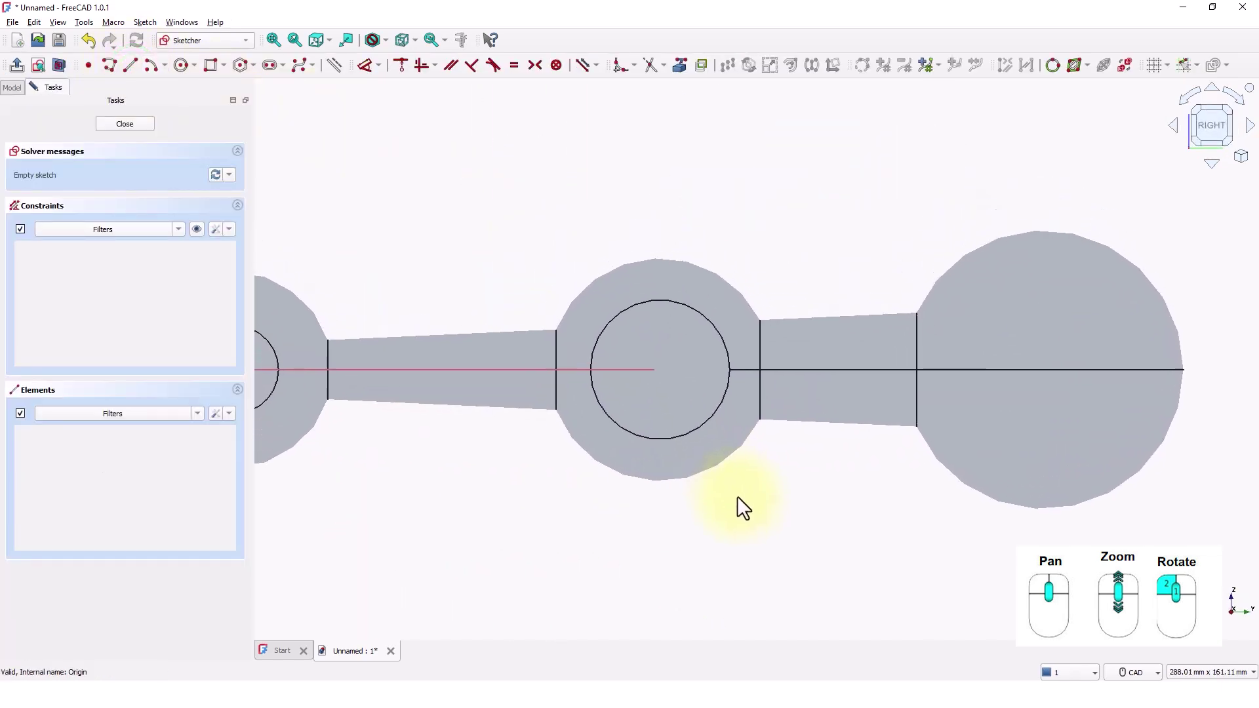
{"action": "left_click", "coordinate": [684, 69]}
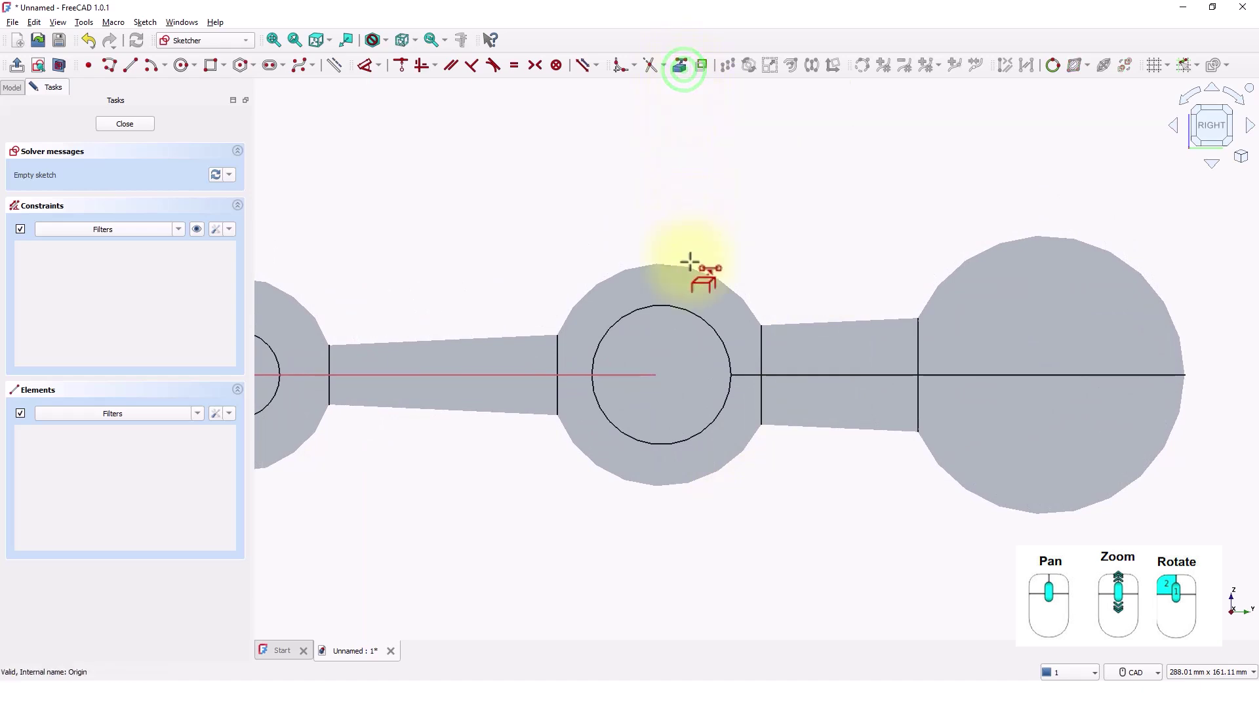
{"action": "left_click", "coordinate": [699, 319]}
{"action": "scroll", "coordinate": [771, 484], "scroll_direction": "down", "scroll_amount": 1}
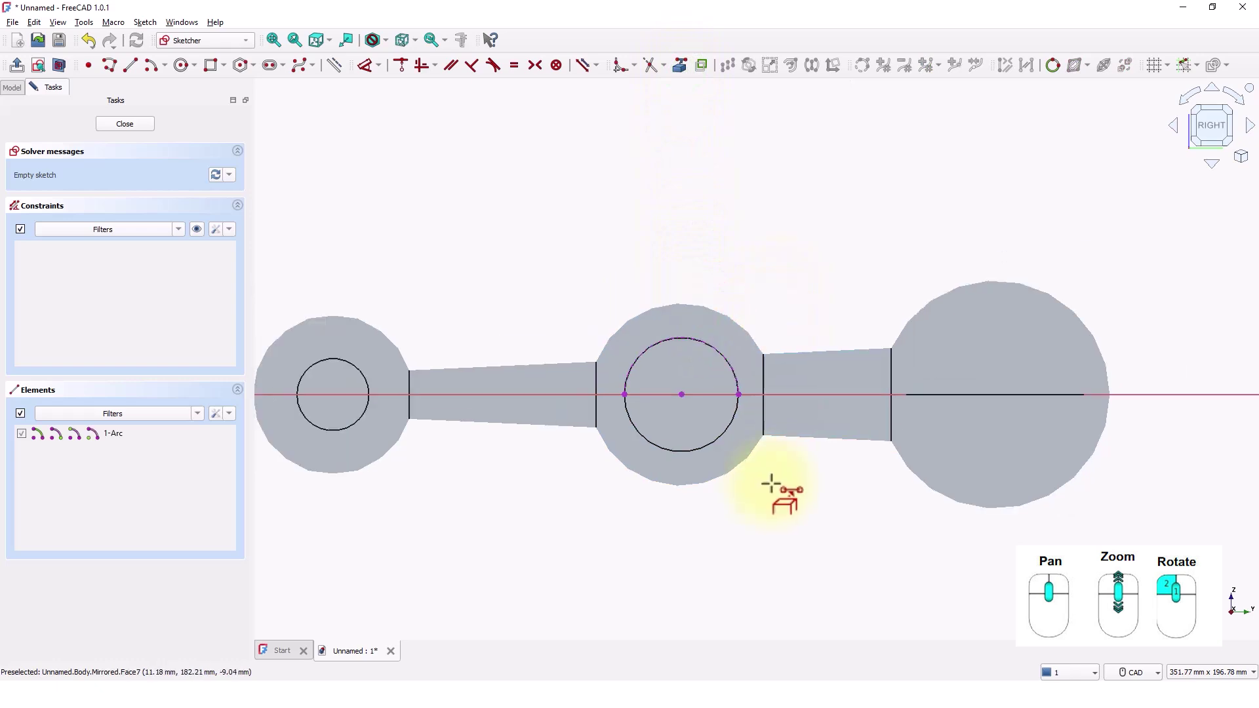
- Draw a 25 mm diameter circle centred on the projected arc's centre point on the middle sphere's flat face
{"action": "scroll", "coordinate": [771, 484], "scroll_direction": "up", "scroll_amount": 4}
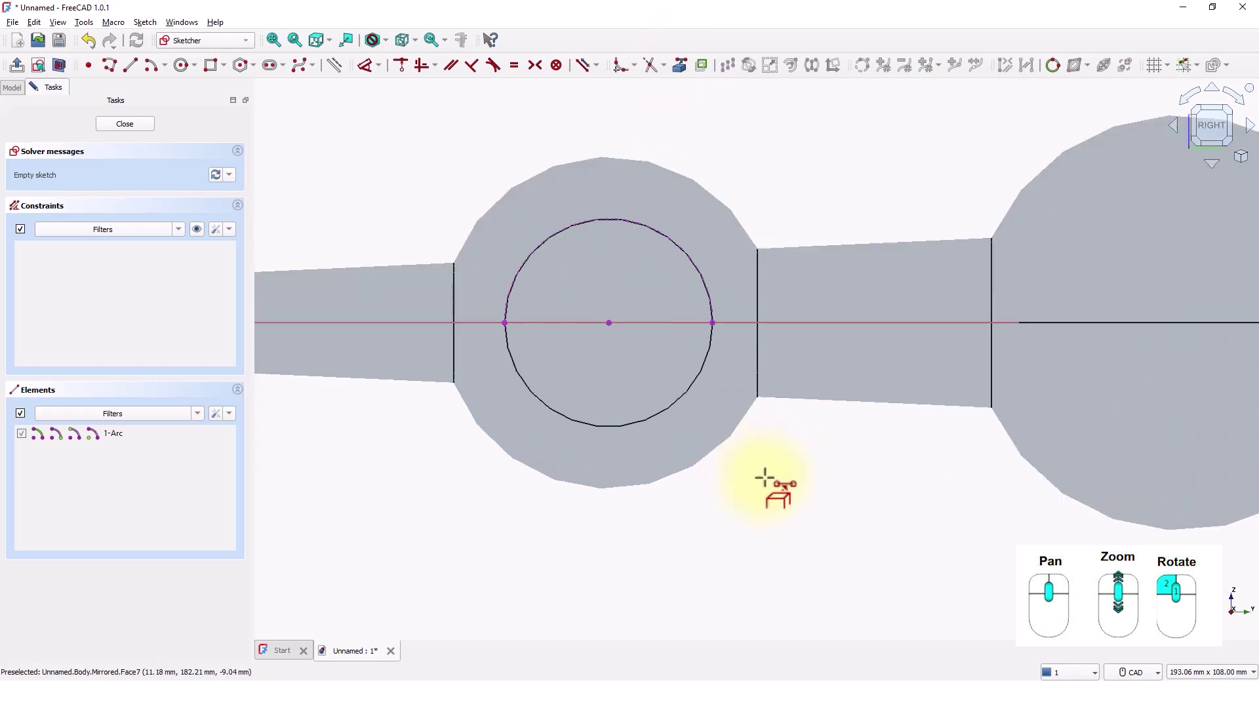
{"action": "middle_click_drag", "start_coordinate": [764, 478], "coordinate": [769, 513]}
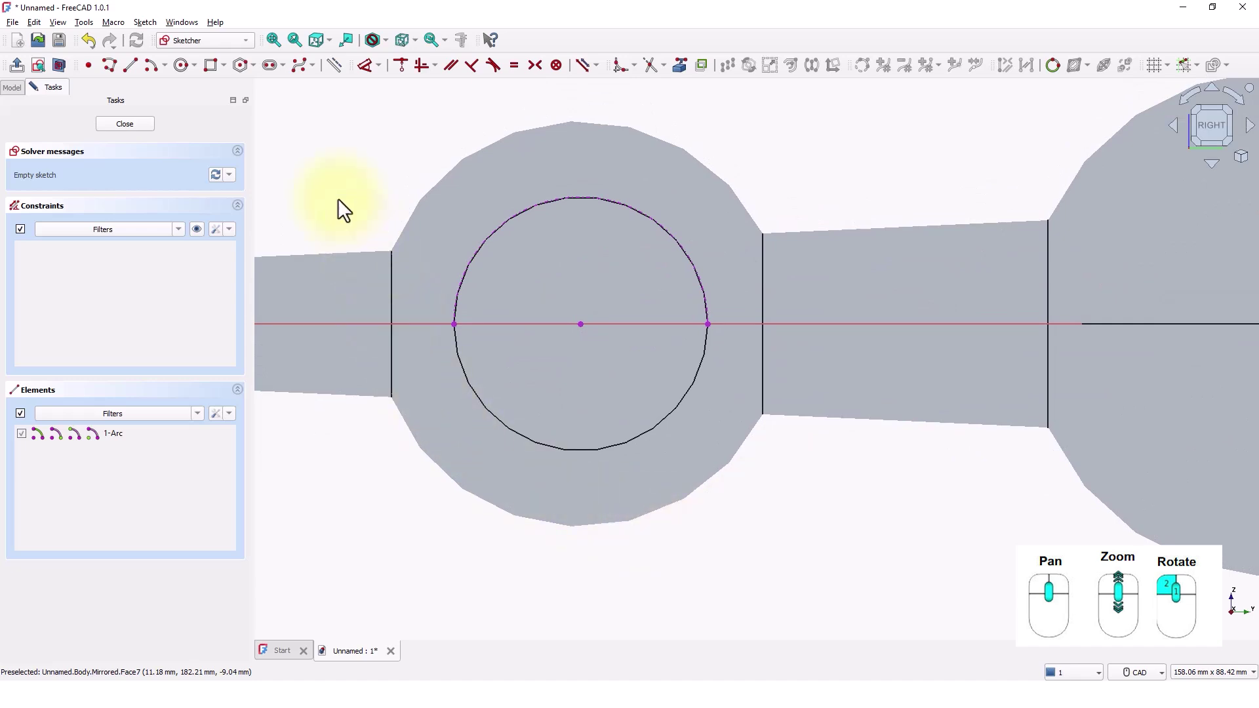
{"action": "left_click", "coordinate": [181, 65]}
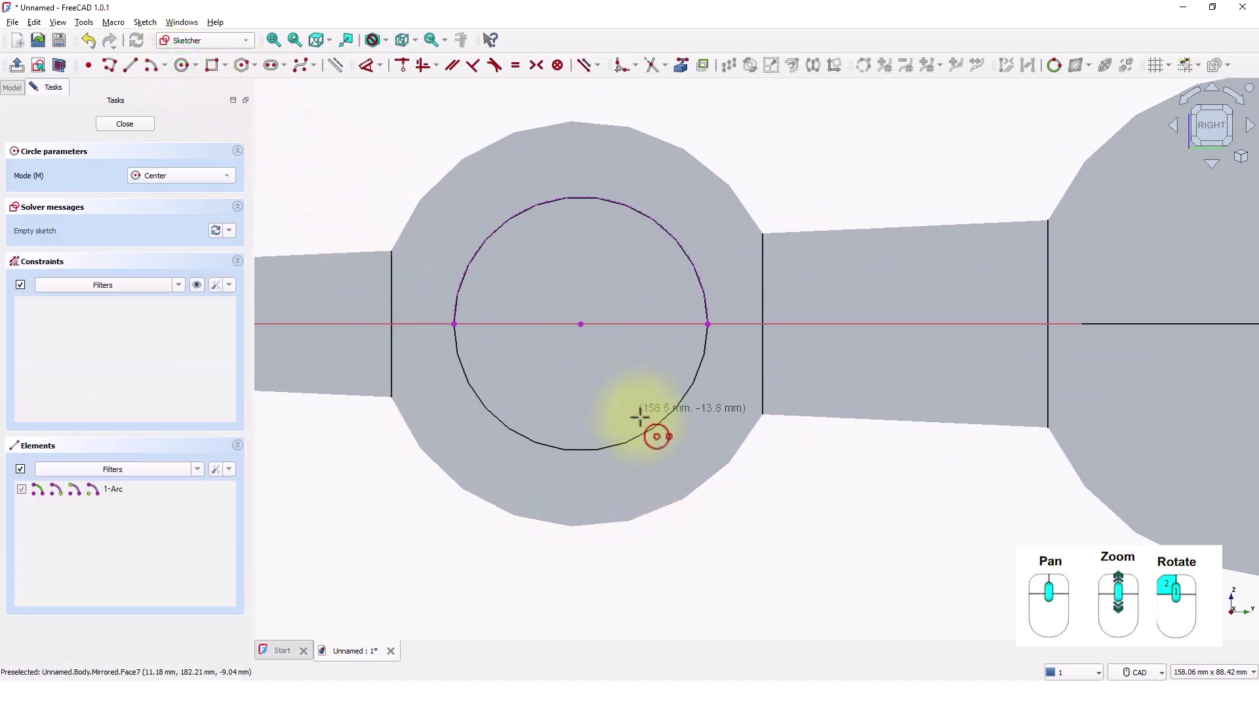
{"action": "left_click", "coordinate": [581, 325]}
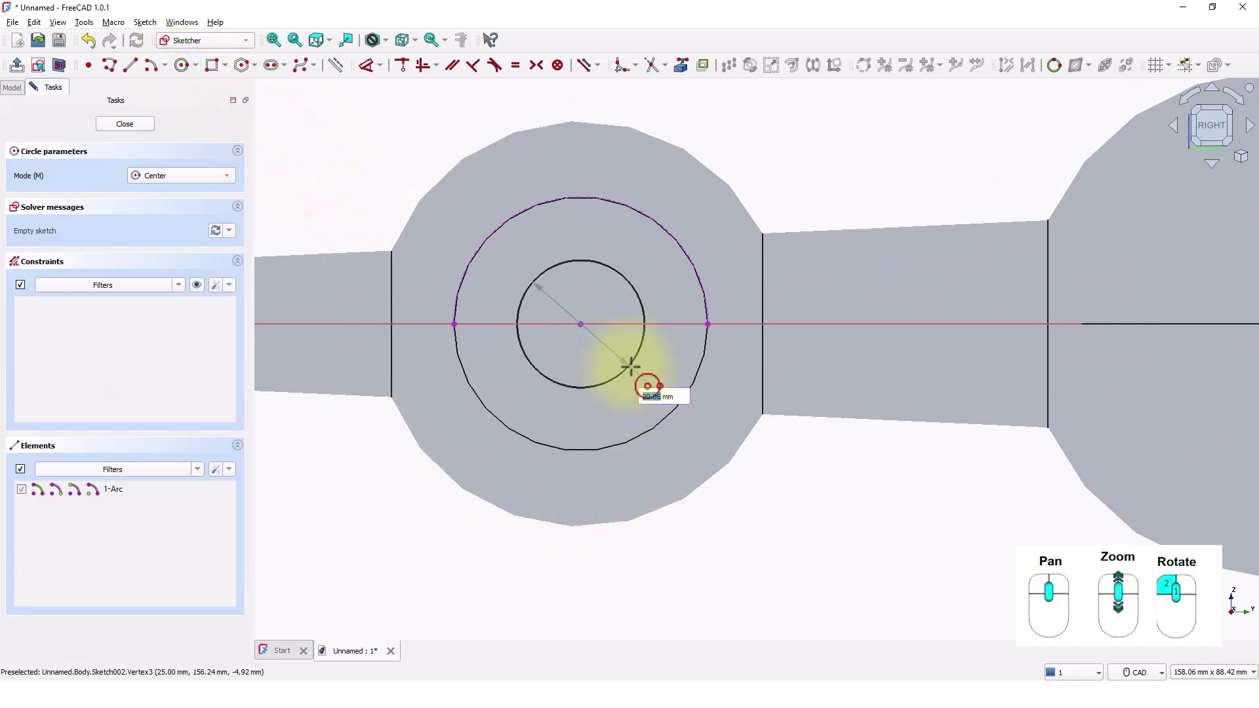
{"action": "type", "text": "25"}
{"action": "key", "text": "Return"}
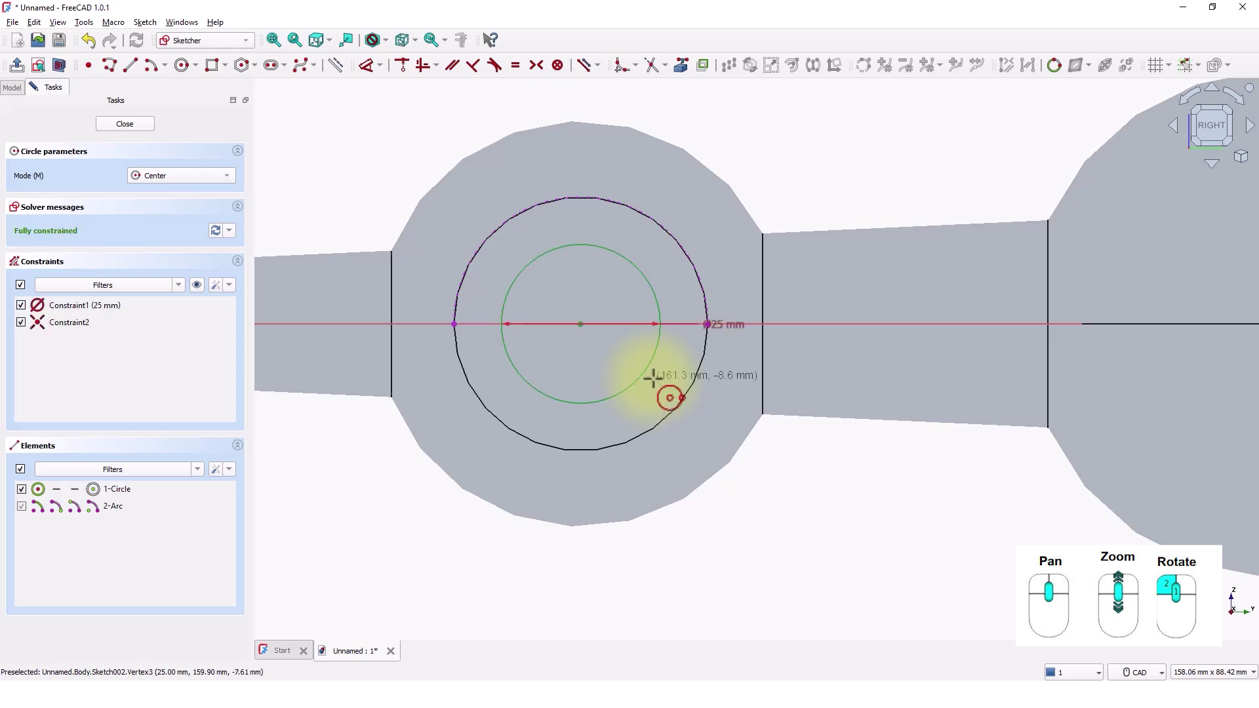
{"action": "key", "text": "Escape"}
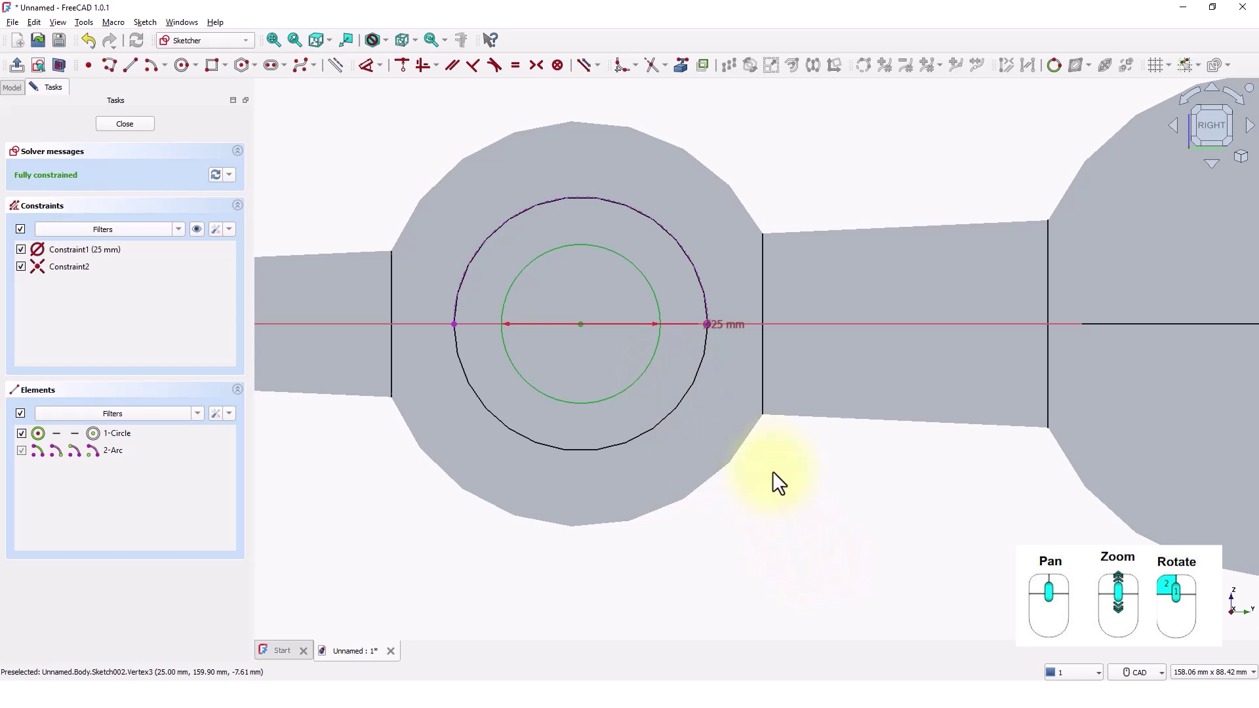
- Reposition the circle's diameter dimension so its label sits diagonally outside the middle sphere's outline
{"action": "scroll", "coordinate": [772, 472], "scroll_direction": "down", "scroll_amount": 1}
{"action": "scroll", "coordinate": [774, 478], "scroll_direction": "up", "scroll_amount": 2}
{"action": "middle_click_drag", "start_coordinate": [773, 477], "coordinate": [754, 532]}
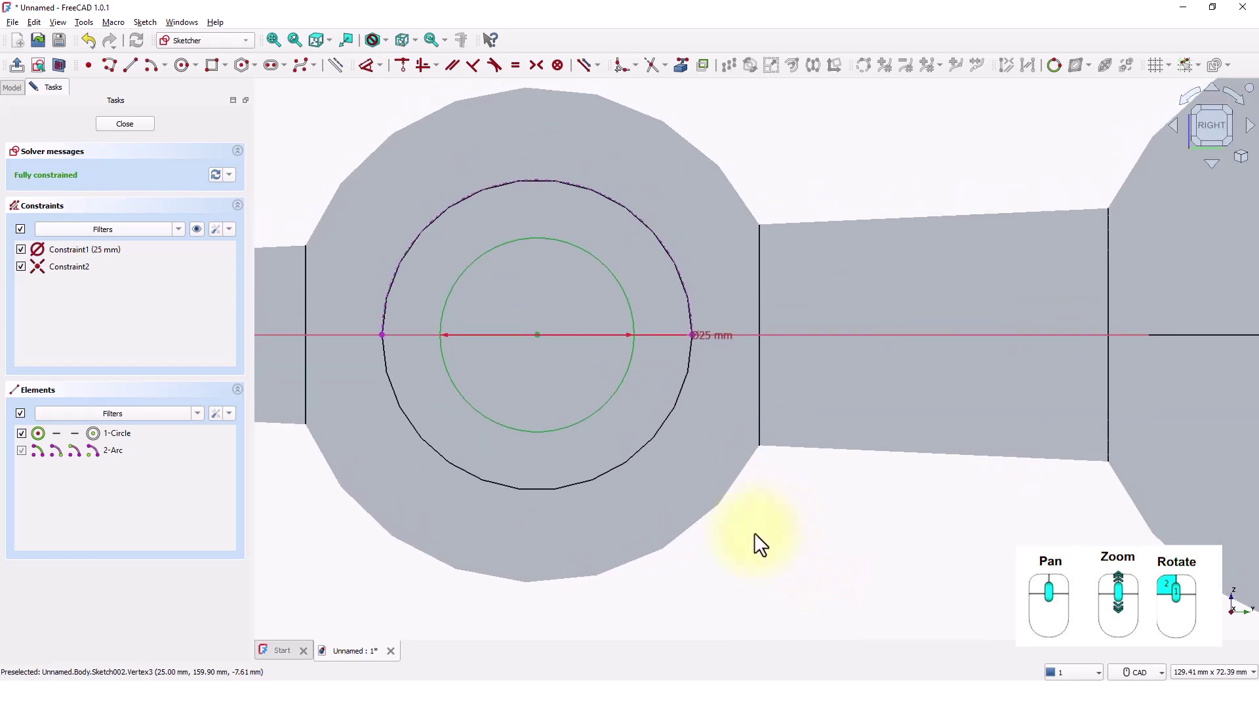
{"action": "left_click_drag", "start_coordinate": [705, 336], "coordinate": [779, 577]}
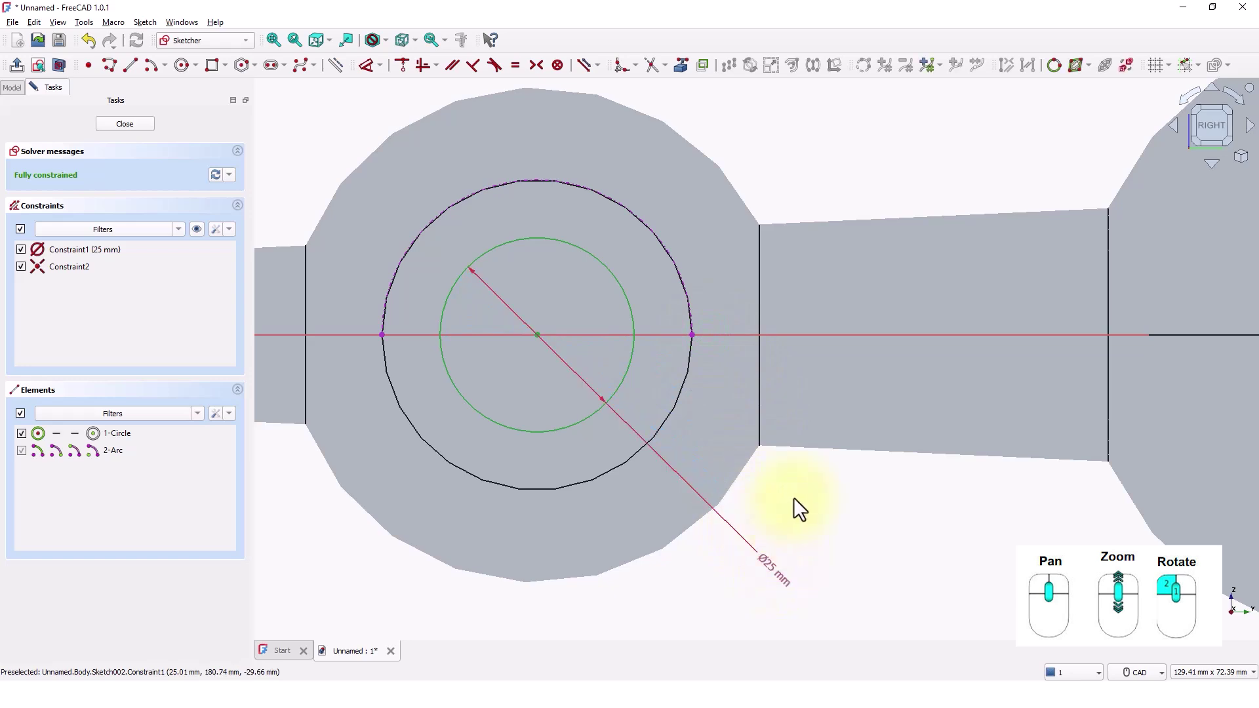
{"action": "middle_click_drag", "start_coordinate": [776, 499], "coordinate": [751, 505]}
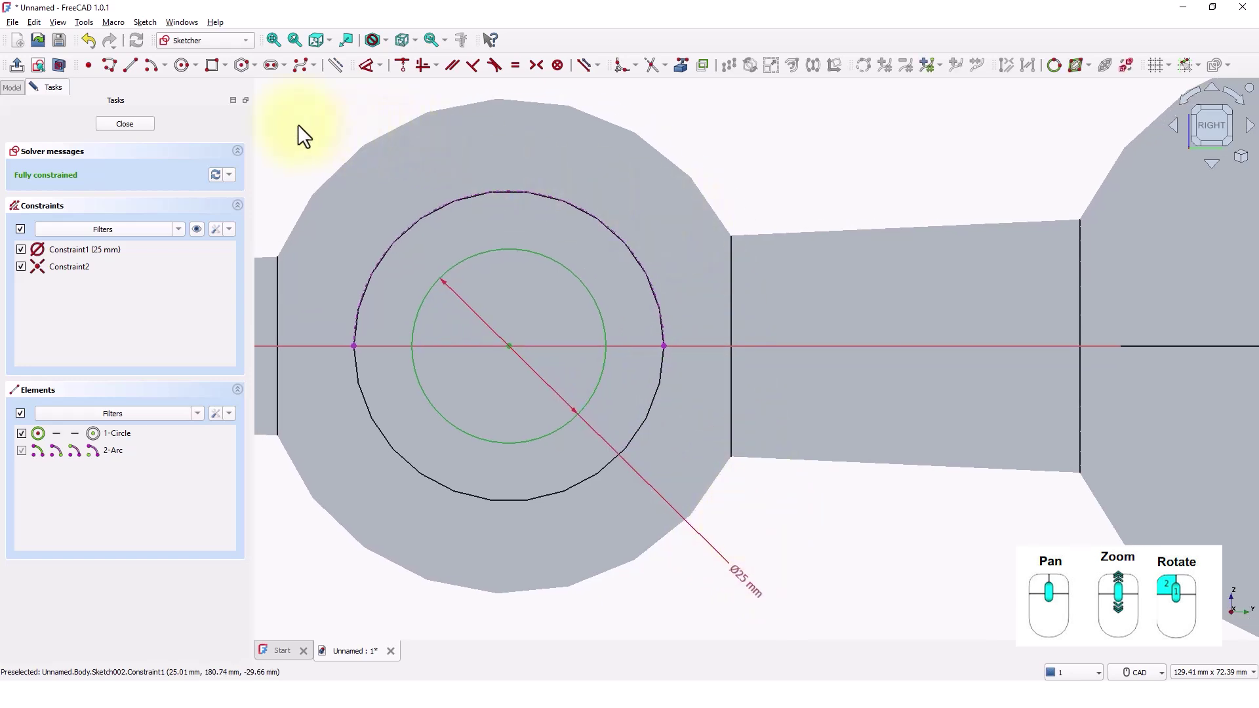
- Draw a 6 × 6 mm centred rectangle with its centre on the horizontal axis, overlapping the circle's edge nearest the largest sphere
{"action": "left_click", "coordinate": [227, 66]}
{"action": "left_click", "coordinate": [211, 100]}
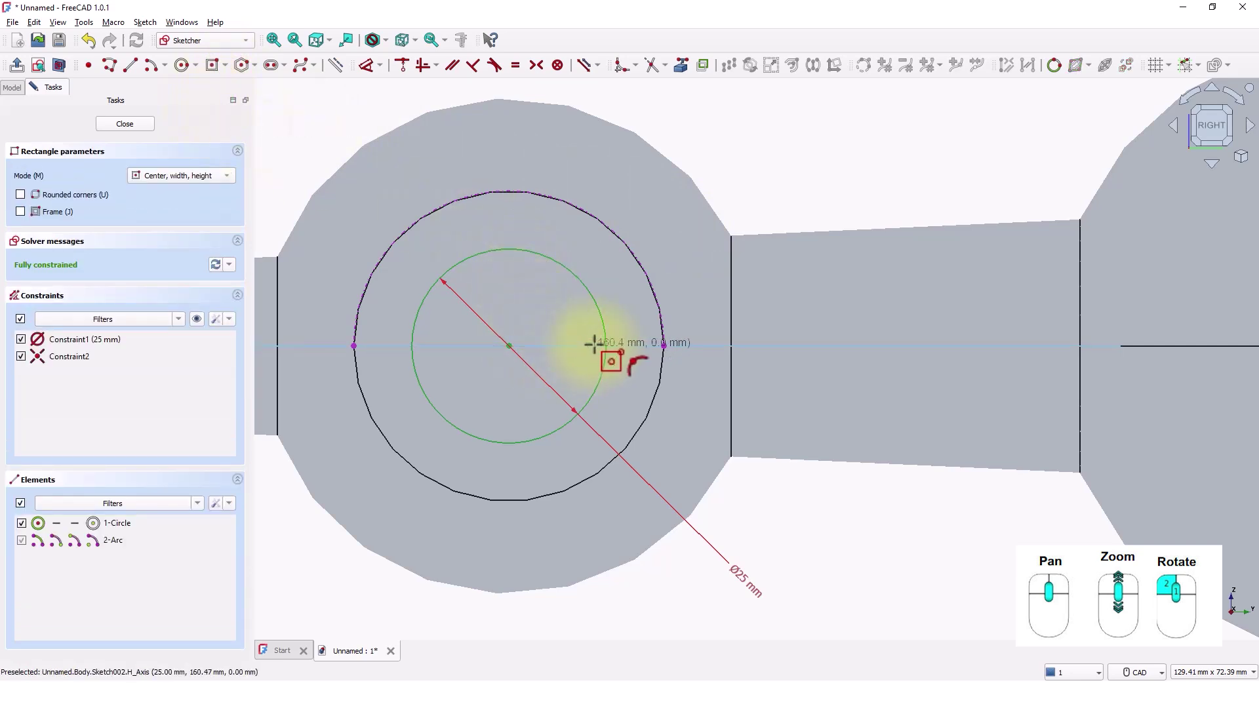
{"action": "left_click", "coordinate": [595, 343]}
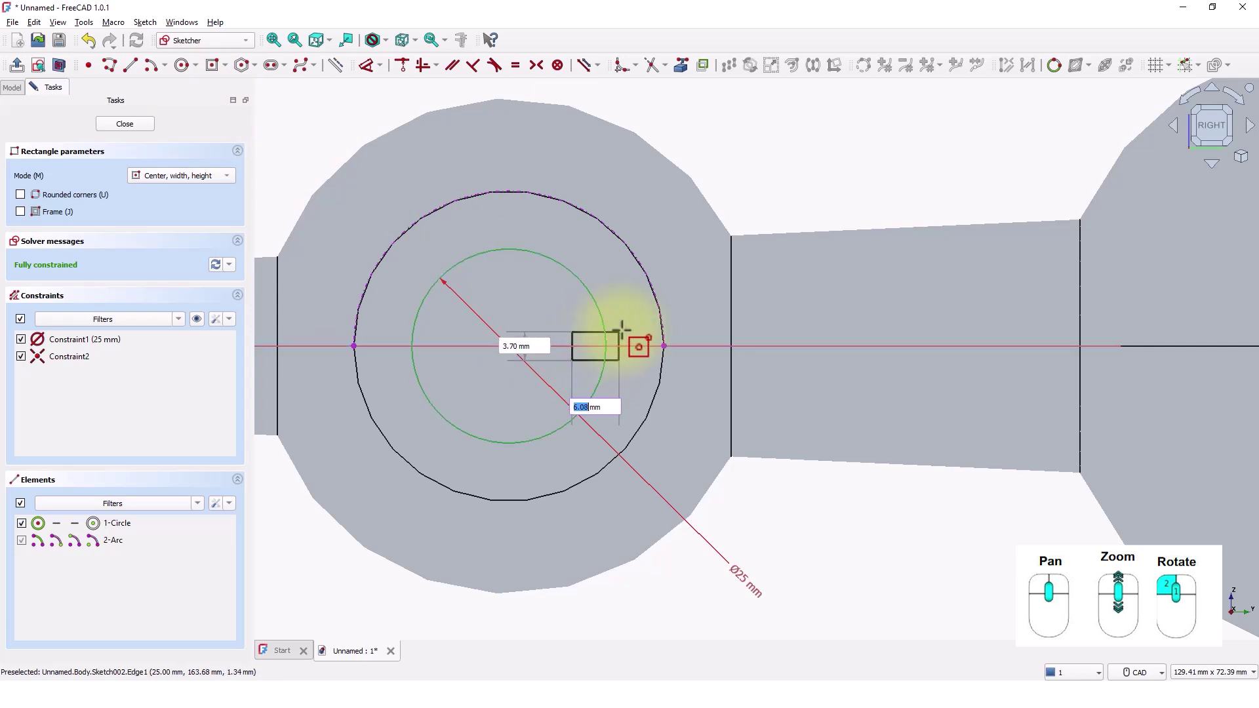
{"action": "type", "text": "6"}
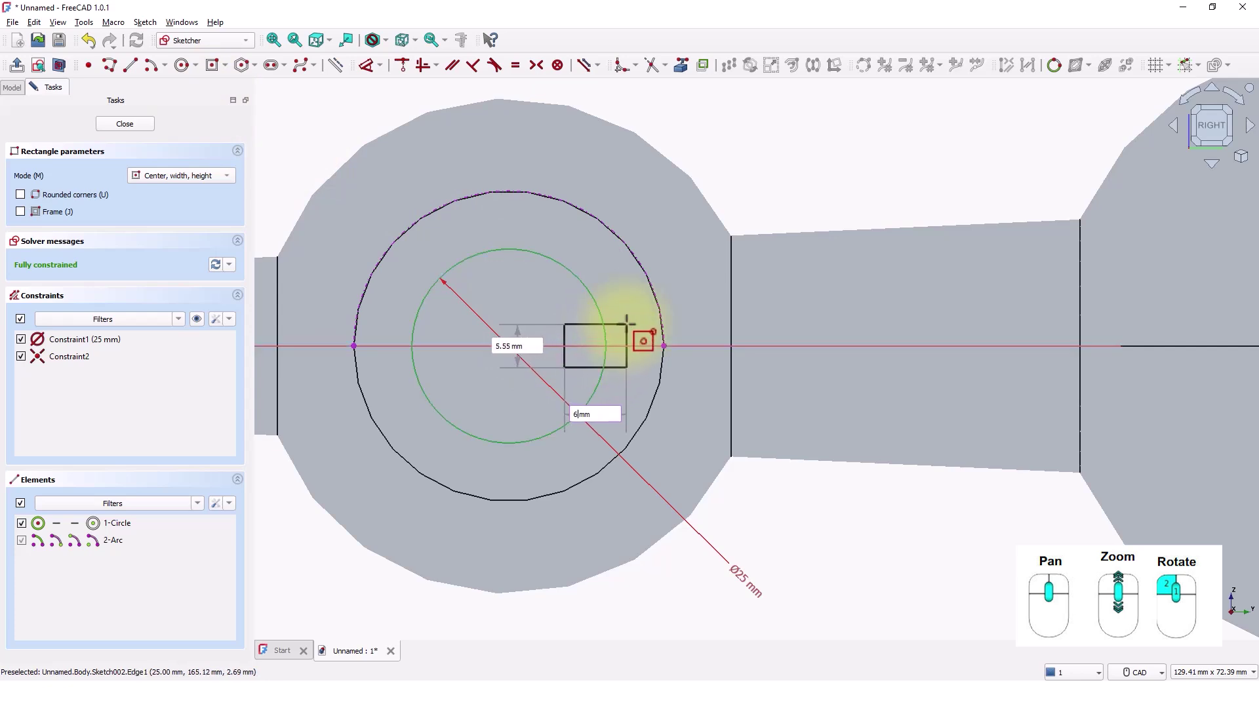
{"action": "key", "text": "Tab"}
{"action": "type", "text": "6"}
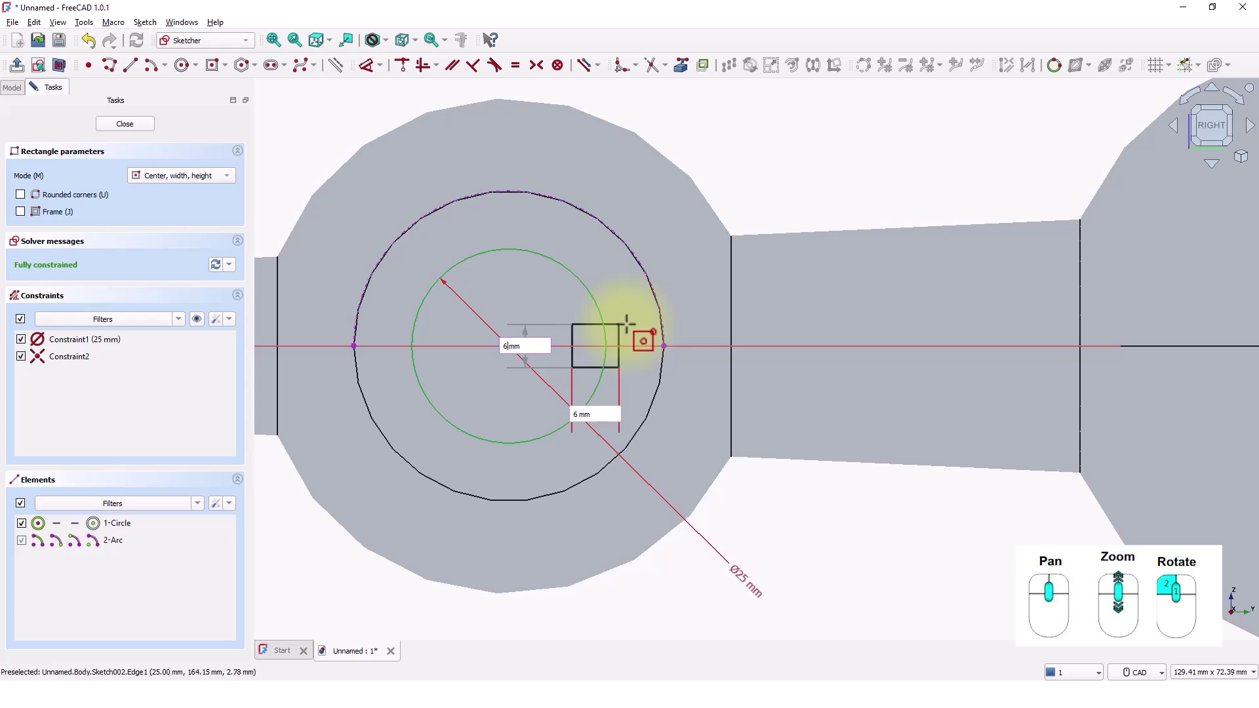
{"action": "key", "text": "Return"}
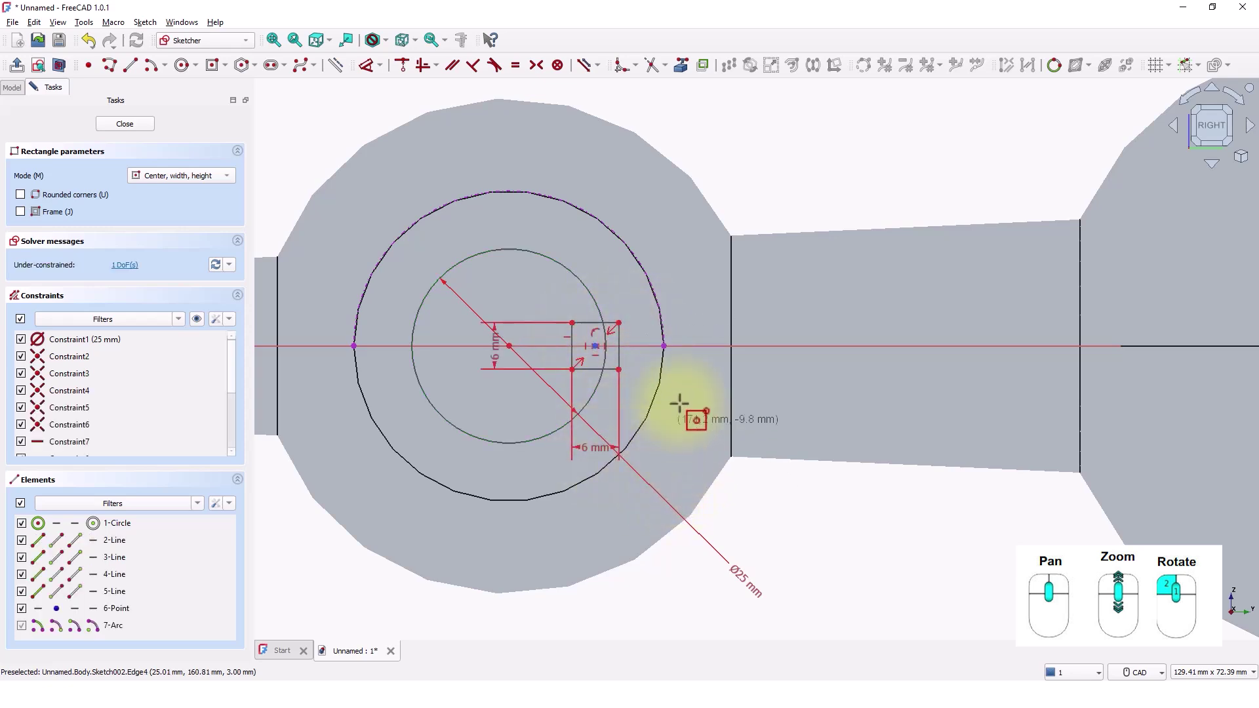
{"action": "key", "text": "Escape"}
- Dimension the distance between the circle's centre and the square's centre point as 12.5 mm
{"action": "scroll", "coordinate": [557, 330], "scroll_direction": "up", "scroll_amount": 6}
{"action": "scroll", "coordinate": [601, 250], "scroll_direction": "down", "scroll_amount": 4}
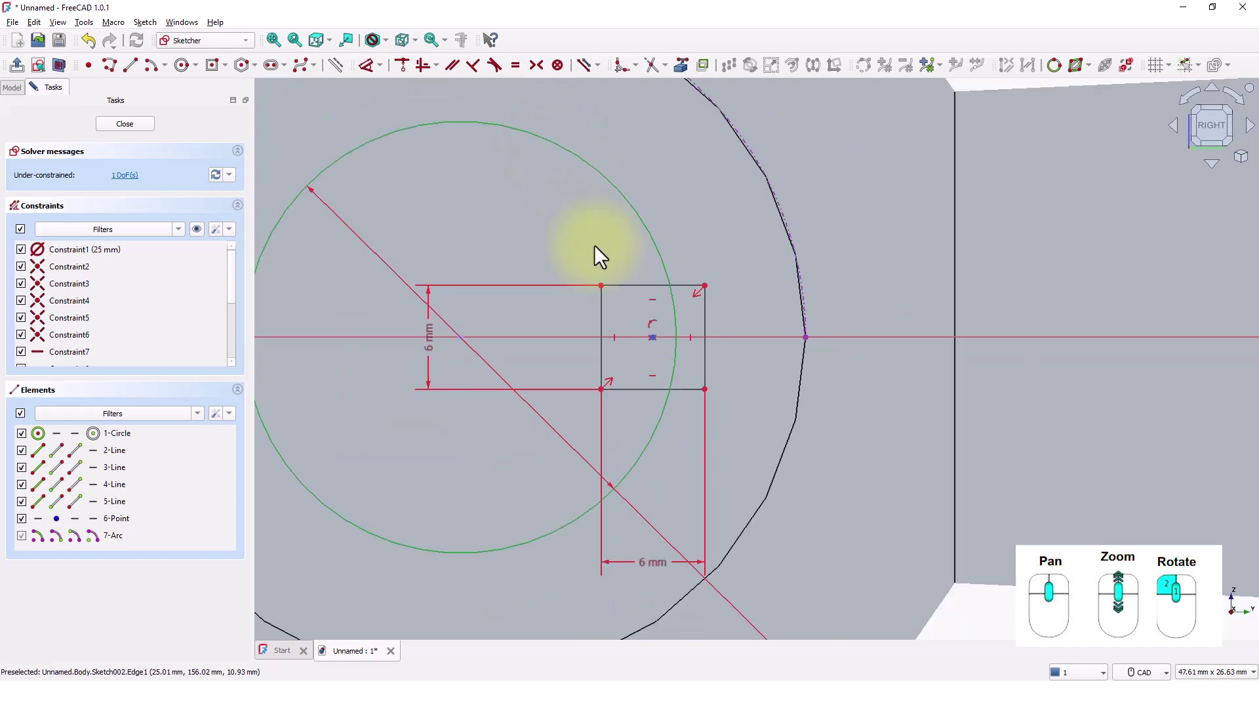
{"action": "scroll", "coordinate": [590, 243], "scroll_direction": "up", "scroll_amount": 2}
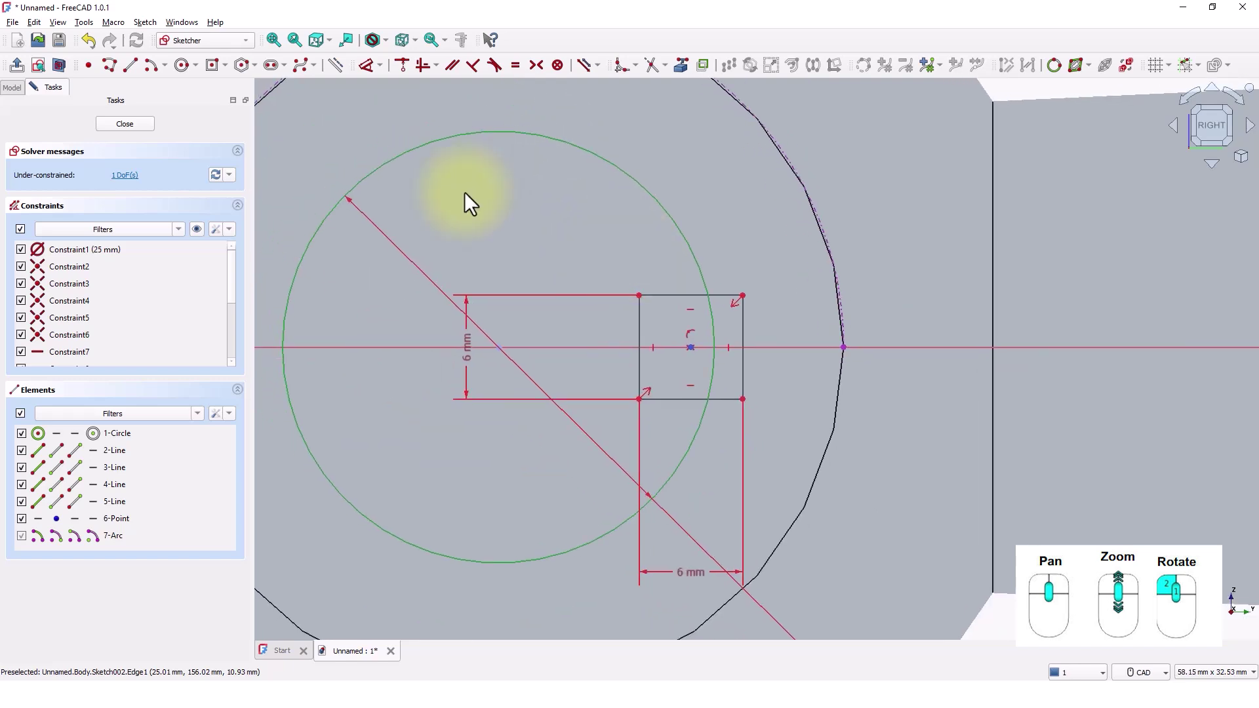
{"action": "left_click", "coordinate": [365, 65]}
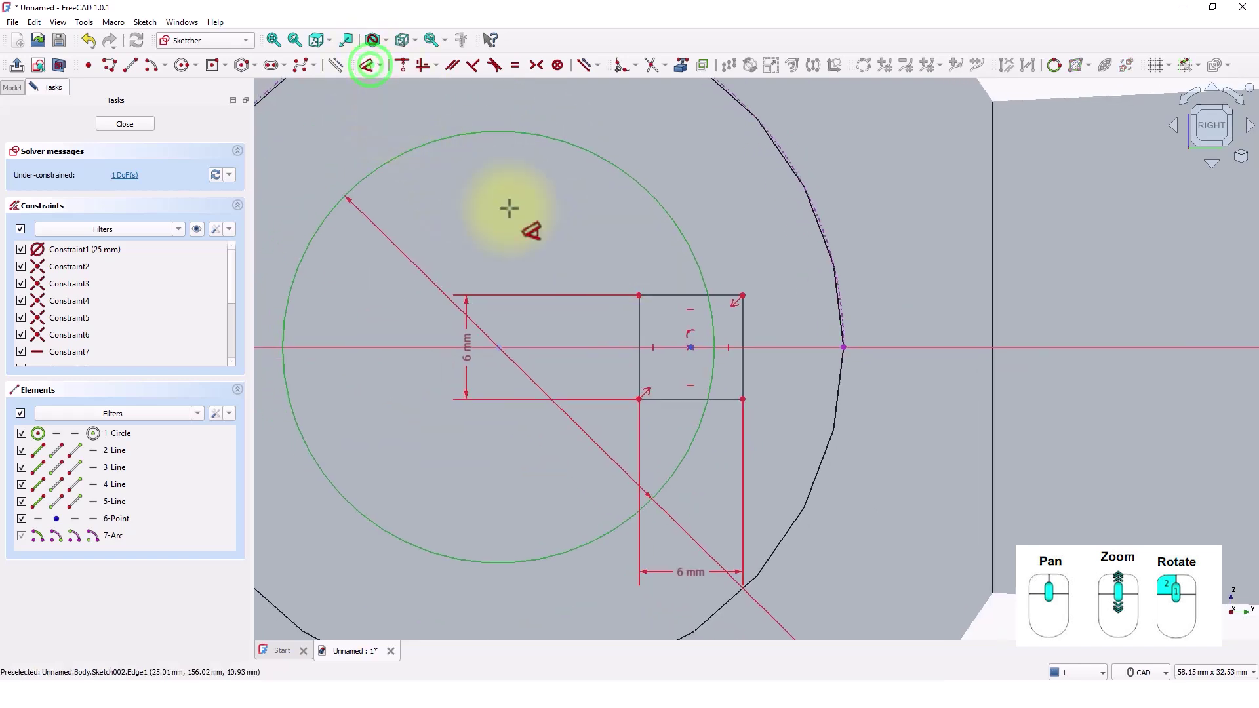
{"action": "left_click", "coordinate": [499, 347]}
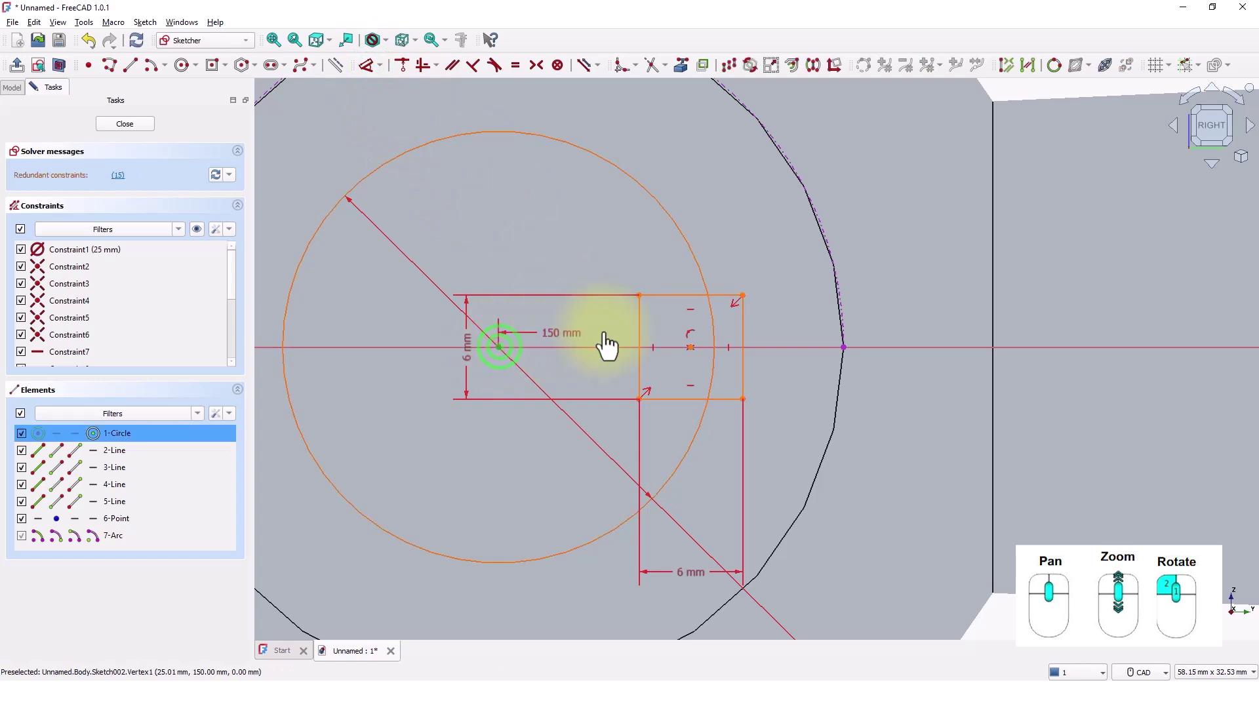
{"action": "left_click", "coordinate": [692, 348]}
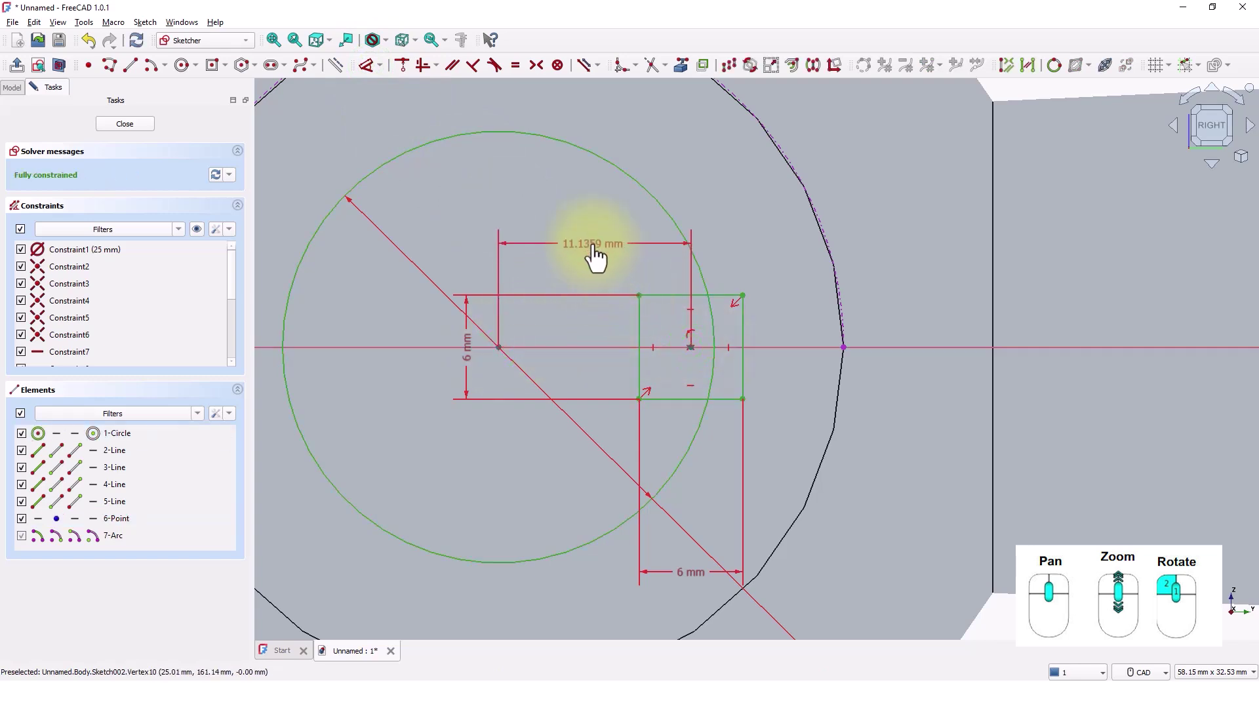
{"action": "left_click", "coordinate": [590, 245]}
{"action": "type", "text": "12."}
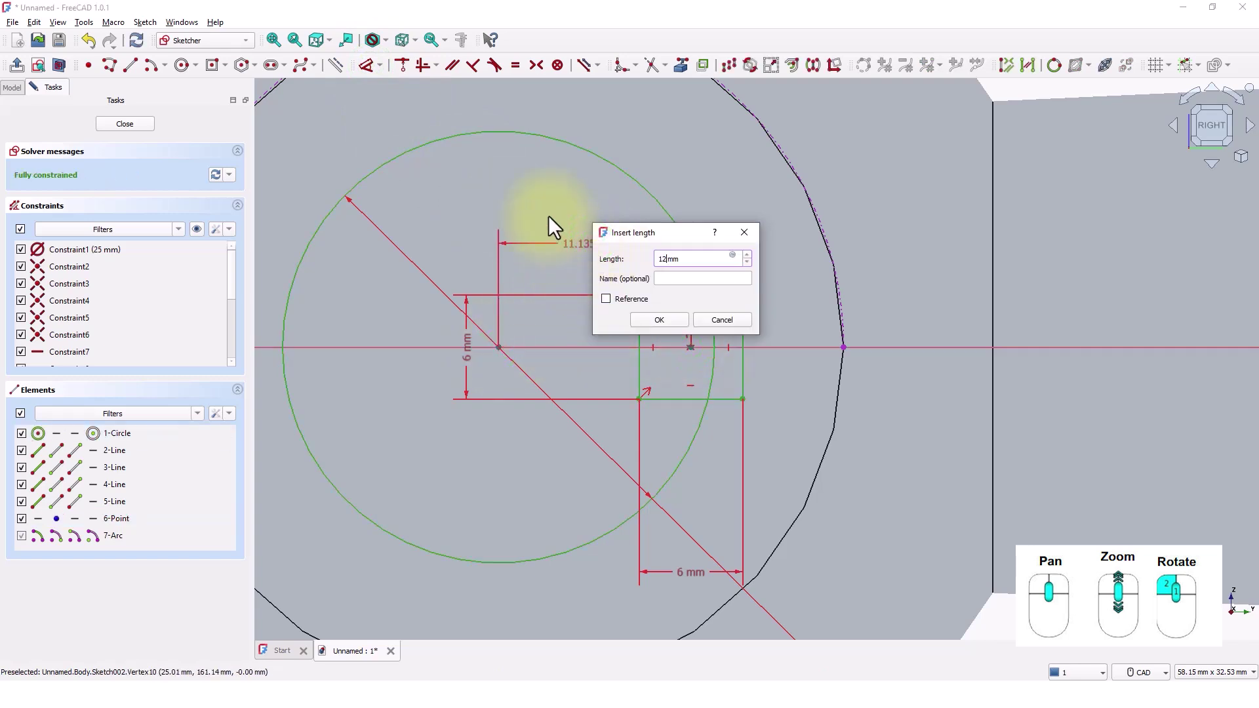
{"action": "type", "text": "5"}
{"action": "key", "text": "Return"}
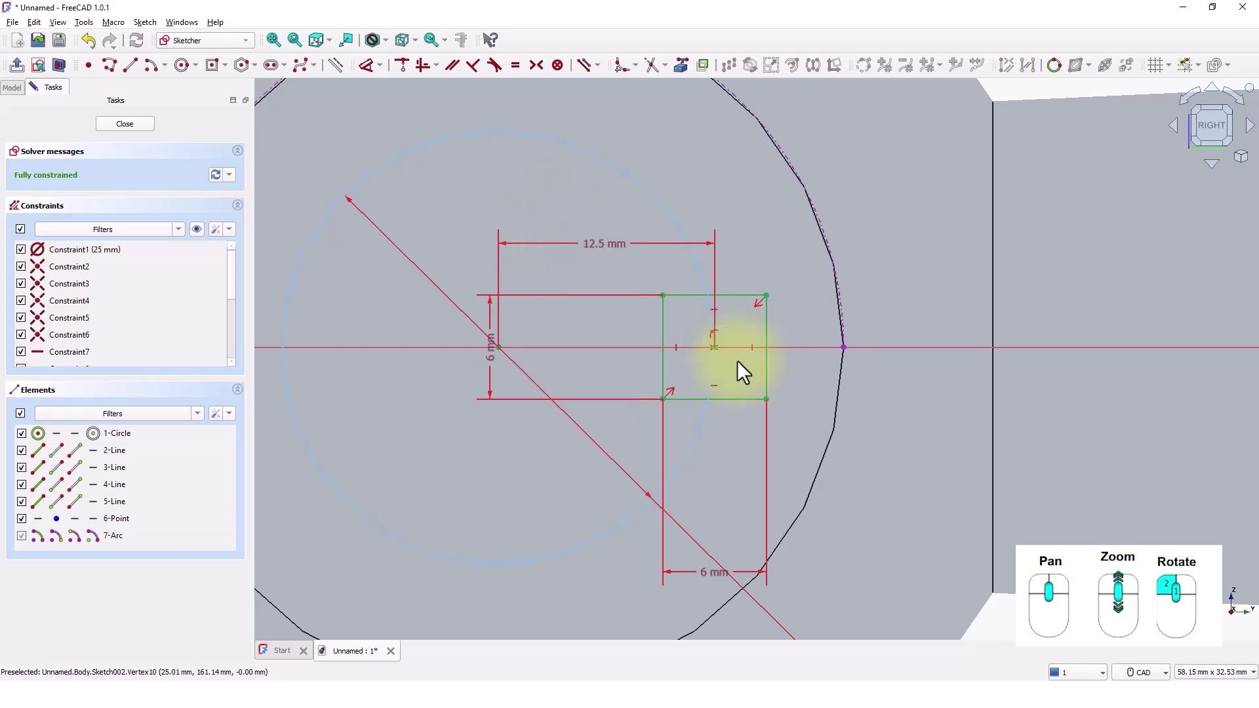
- Convert the square's upper, lower and inner vertical sides to construction geometry, leaving the outer vertical side as normal geometry
{"action": "scroll", "coordinate": [738, 370], "scroll_direction": "down", "scroll_amount": 2}
{"action": "scroll", "coordinate": [737, 370], "scroll_direction": "up", "scroll_amount": 4}
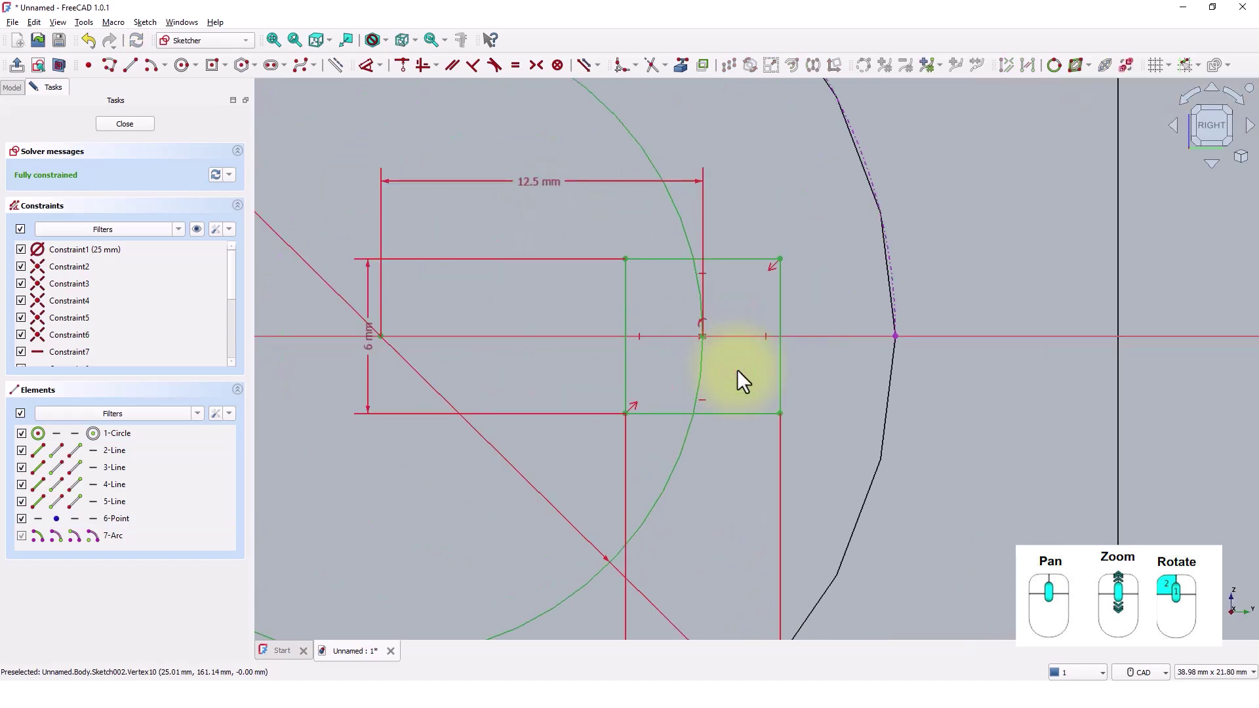
{"action": "middle_click_drag", "start_coordinate": [731, 375], "coordinate": [704, 399]}
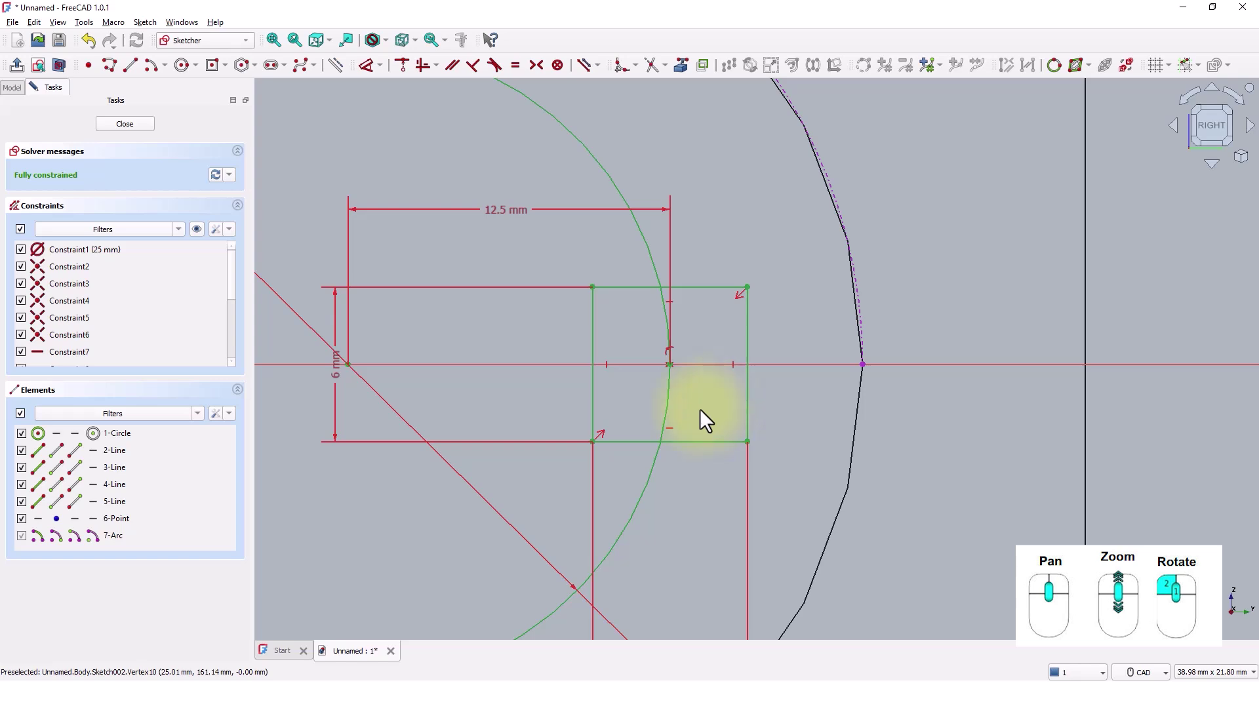
{"action": "left_click", "coordinate": [699, 441], "text": "ctrl"}
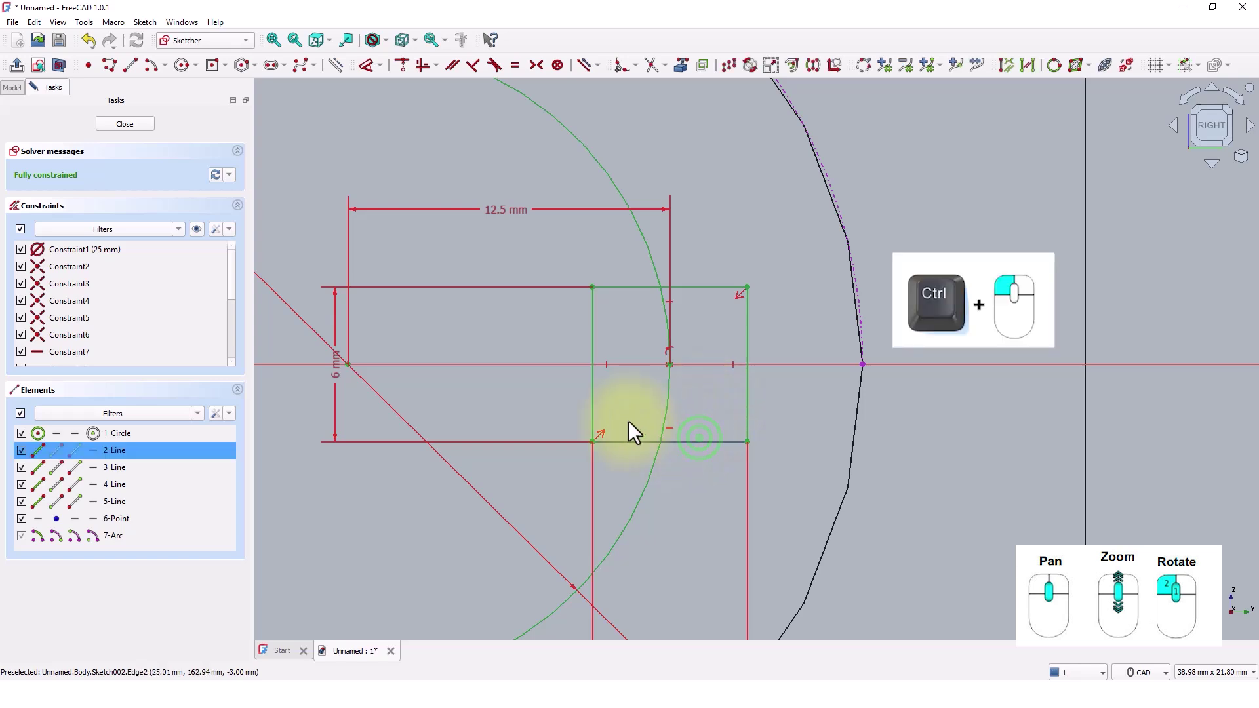
{"action": "left_click", "coordinate": [594, 417], "text": "ctrl"}
{"action": "left_click", "coordinate": [624, 288], "text": "ctrl"}
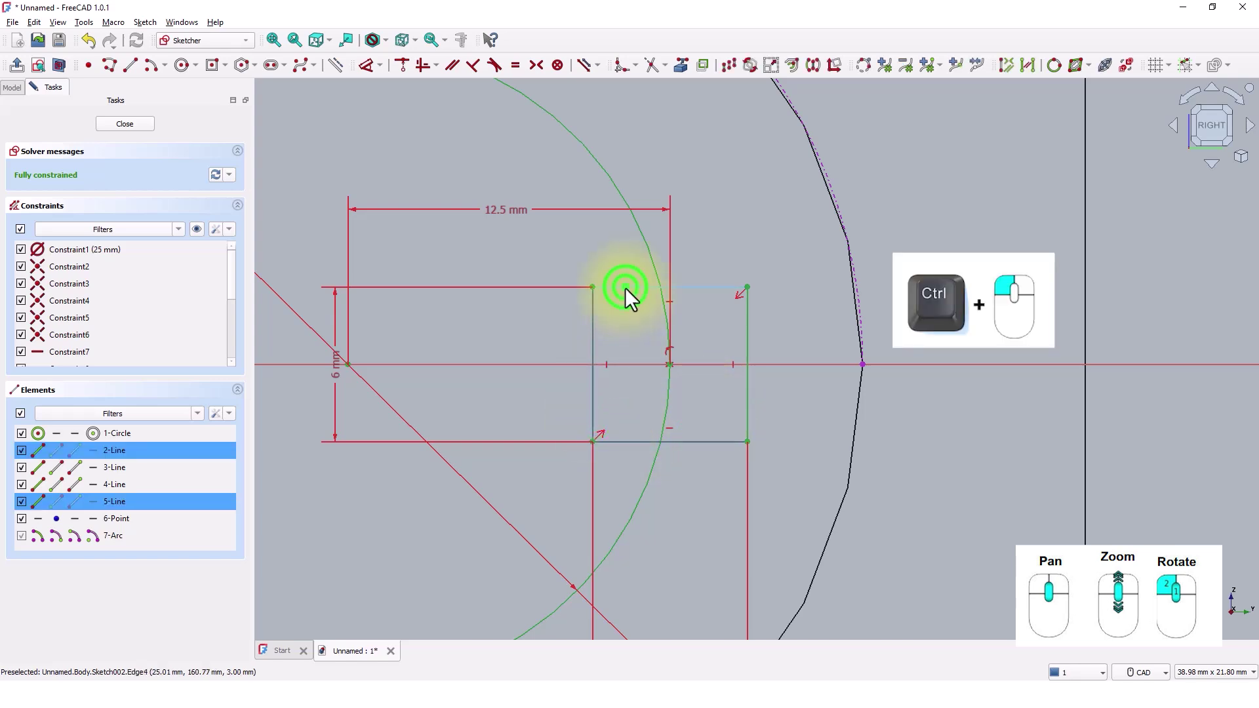
{"action": "left_click", "coordinate": [341, 65]}
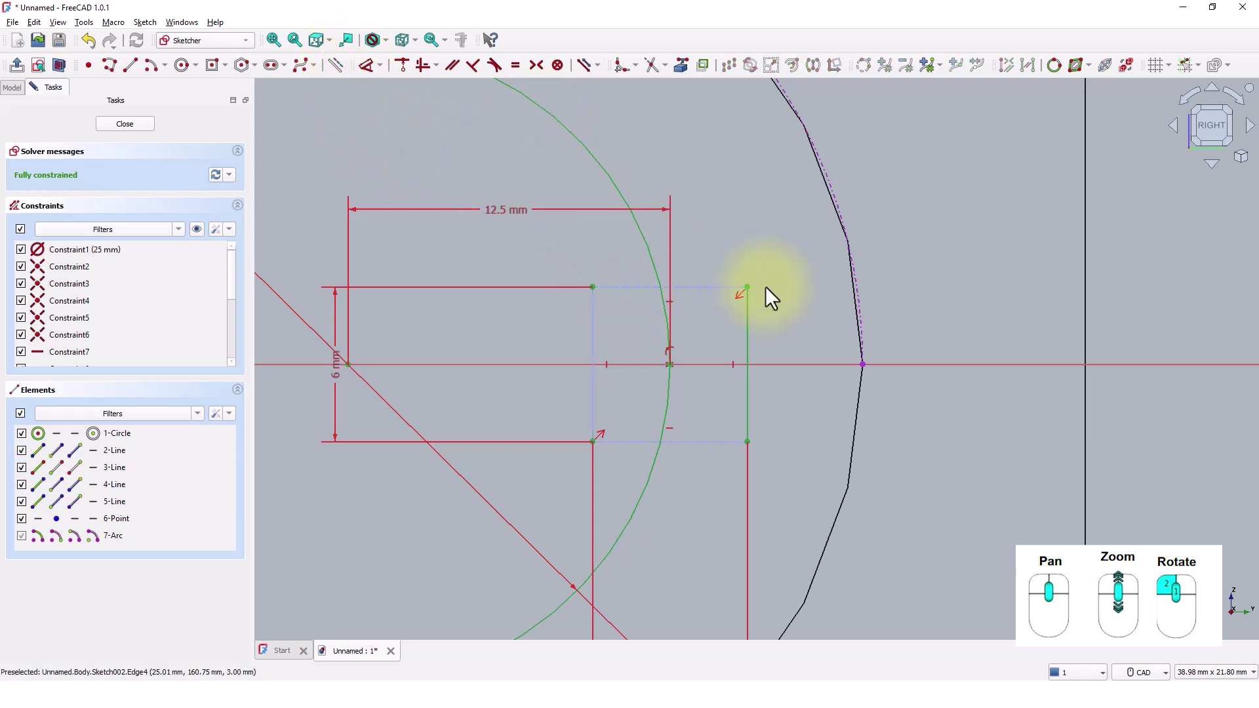
- Trim away the part of the circle that lies inside the square
{"action": "middle_click_drag", "start_coordinate": [771, 333], "coordinate": [653, 334]}
{"action": "scroll", "coordinate": [652, 335], "scroll_direction": "up", "scroll_amount": 1}
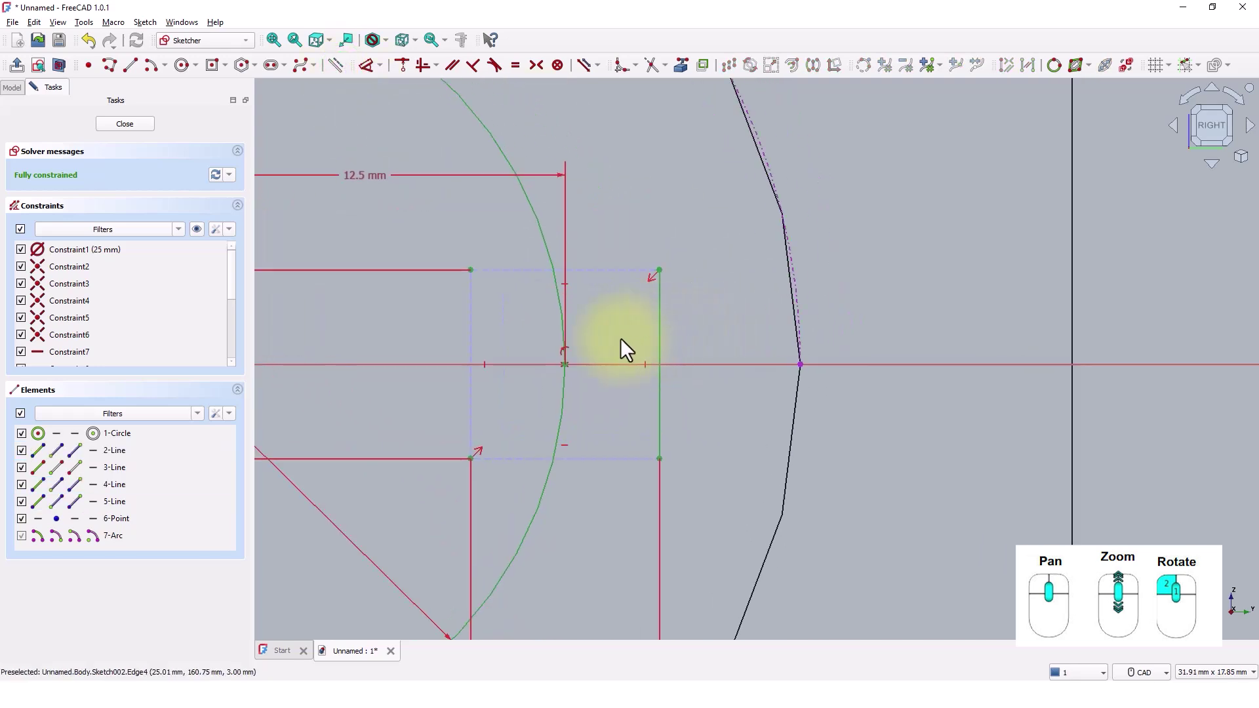
{"action": "left_click", "coordinate": [651, 65]}
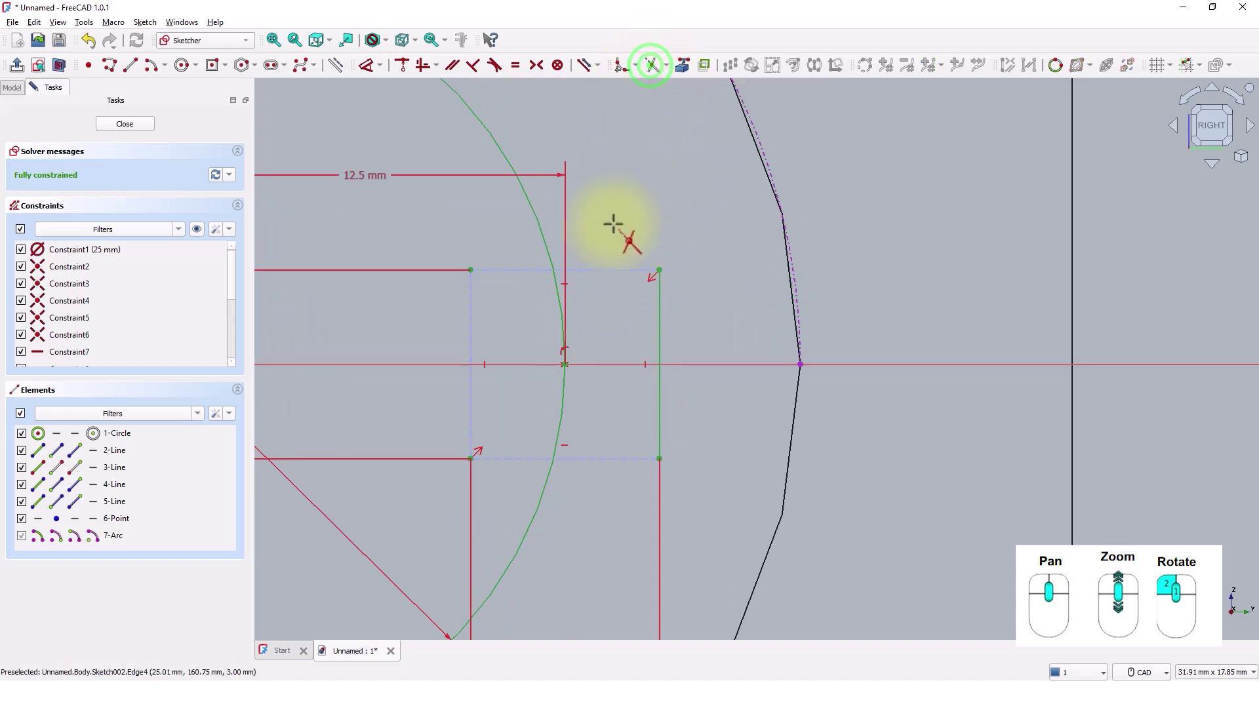
{"action": "left_click", "coordinate": [558, 303]}
{"action": "middle_click_drag", "start_coordinate": [612, 354], "coordinate": [678, 363]}
{"action": "right_click", "coordinate": [675, 326]}
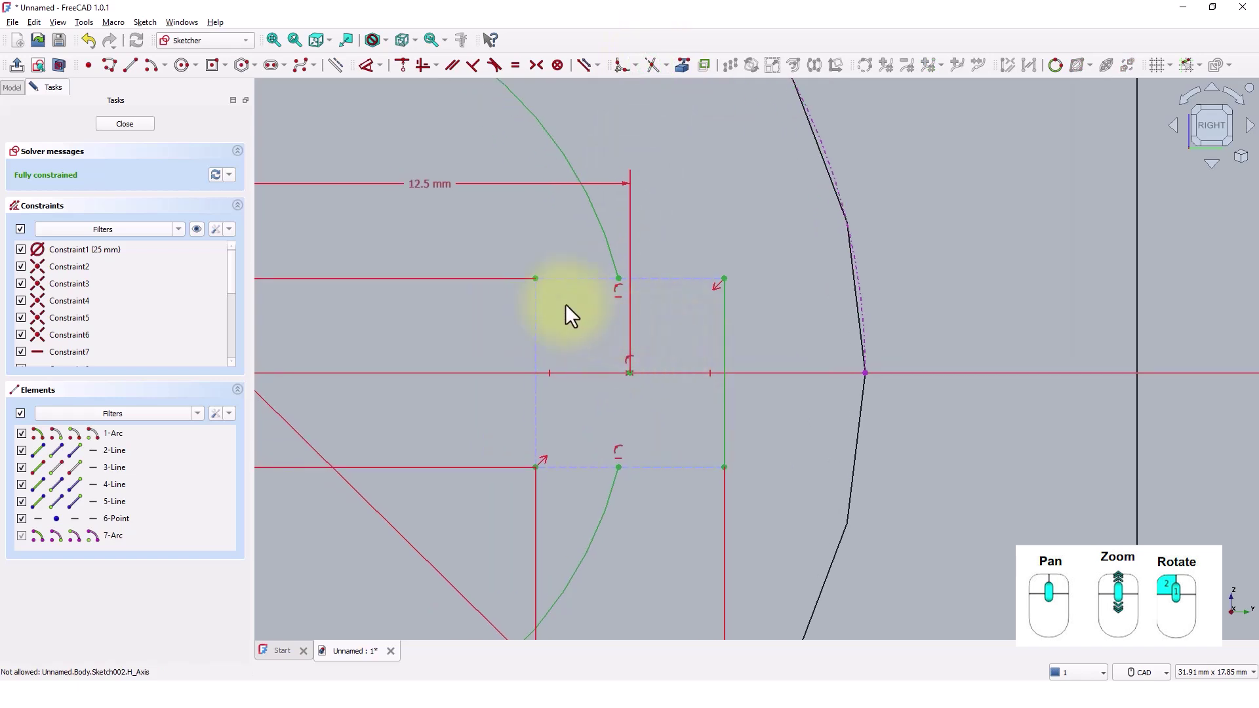
- Draw two horizontal lines joining the trimmed arc's endpoints to the square's outer upper and lower corners
{"action": "left_click", "coordinate": [126, 68]}
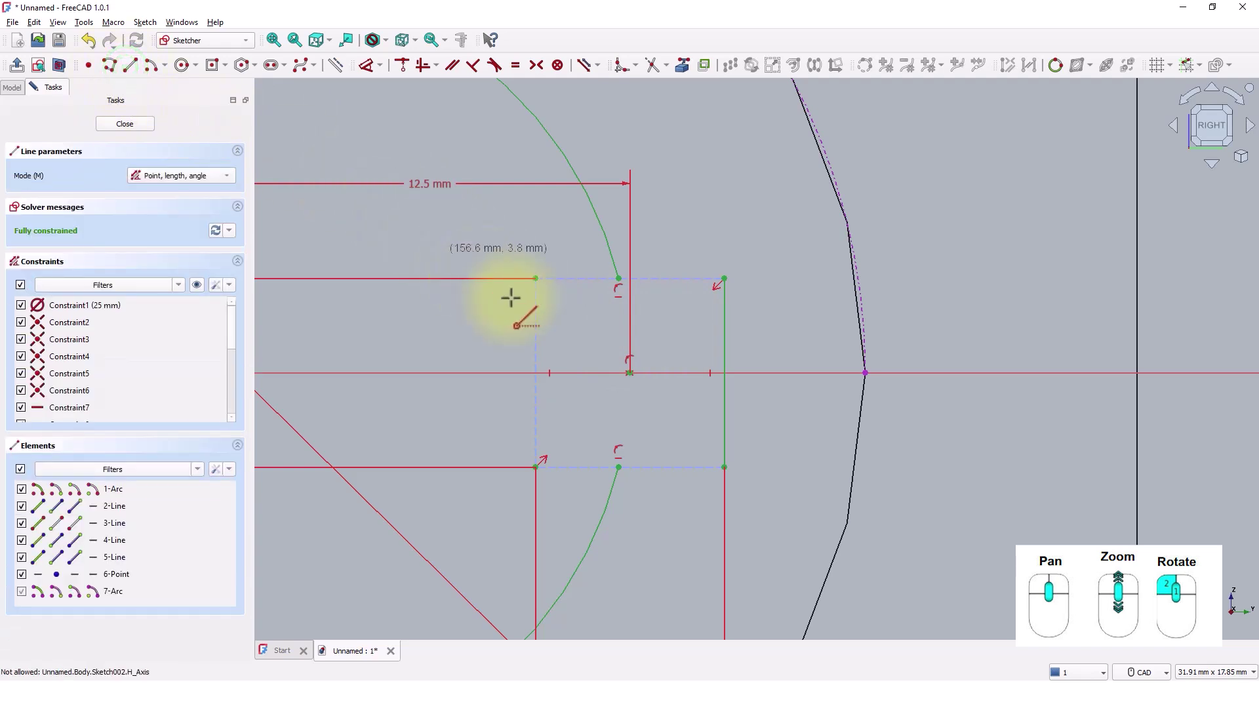
{"action": "left_click", "coordinate": [617, 277]}
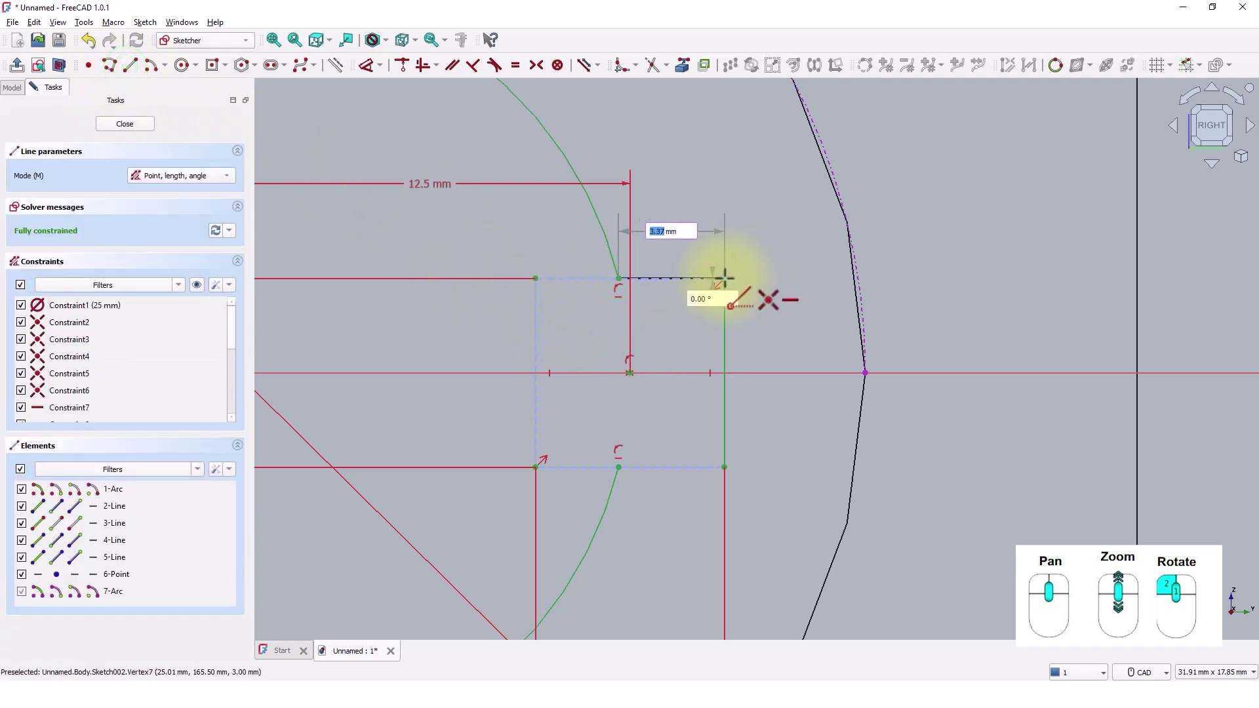
{"action": "left_click", "coordinate": [724, 278]}
{"action": "middle_click_drag", "start_coordinate": [678, 413], "coordinate": [666, 339]}
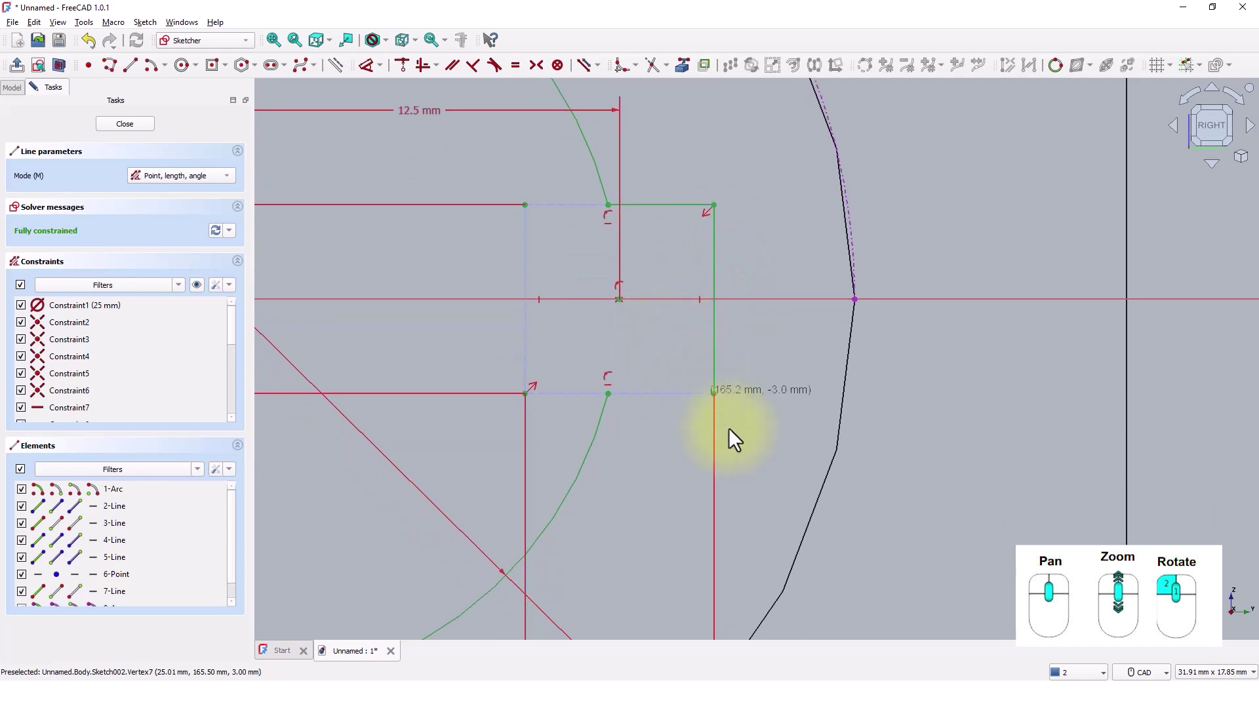
{"action": "left_click", "coordinate": [714, 394]}
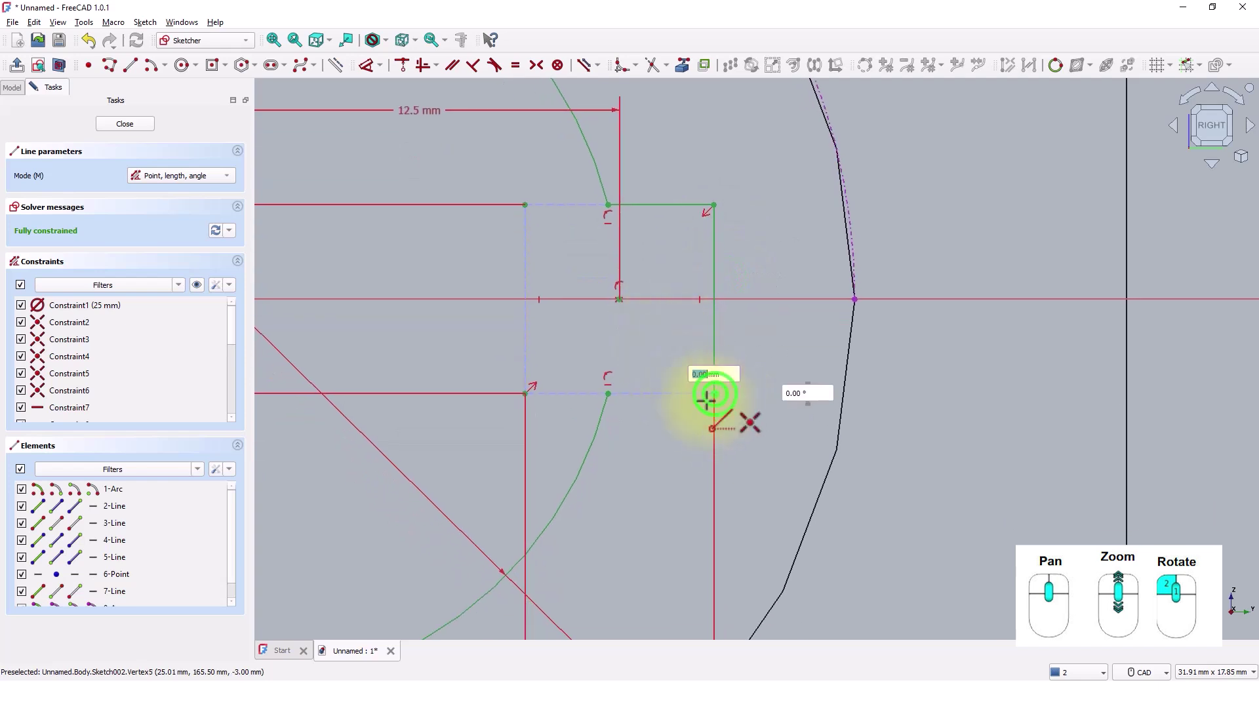
{"action": "left_click", "coordinate": [611, 396]}
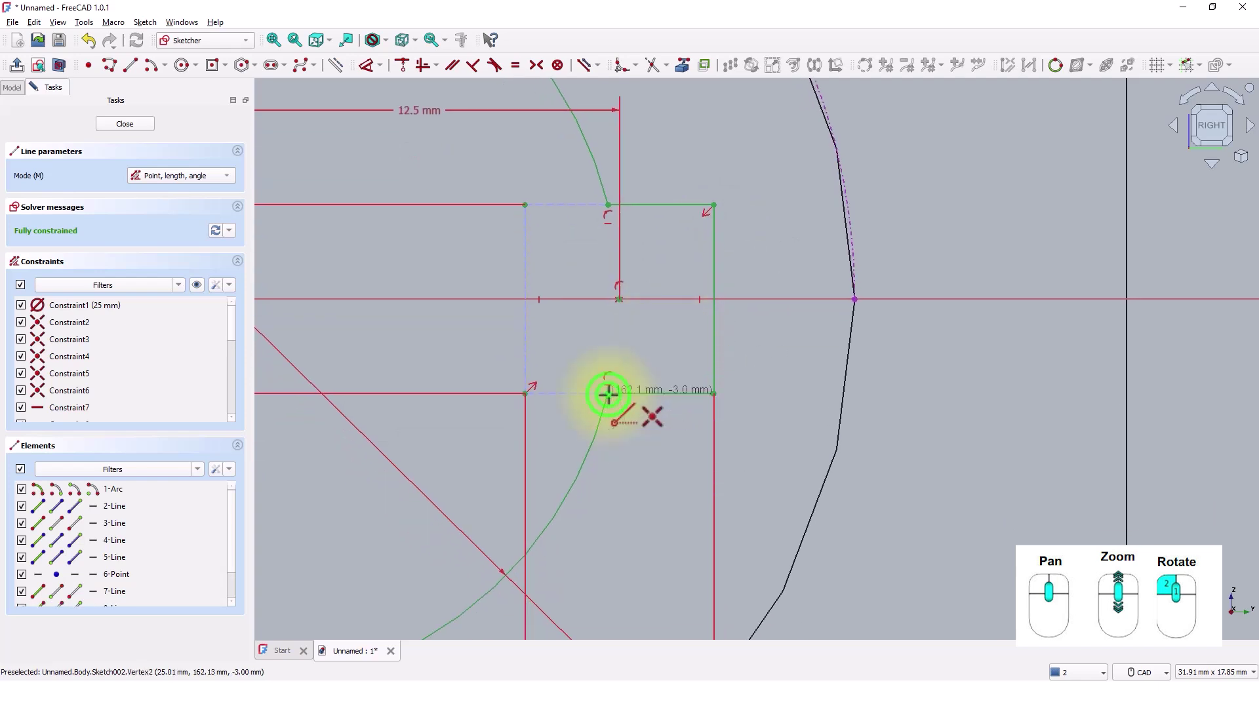
{"action": "right_click", "coordinate": [641, 447]}
{"action": "scroll", "coordinate": [642, 447], "scroll_direction": "down", "scroll_amount": 2}
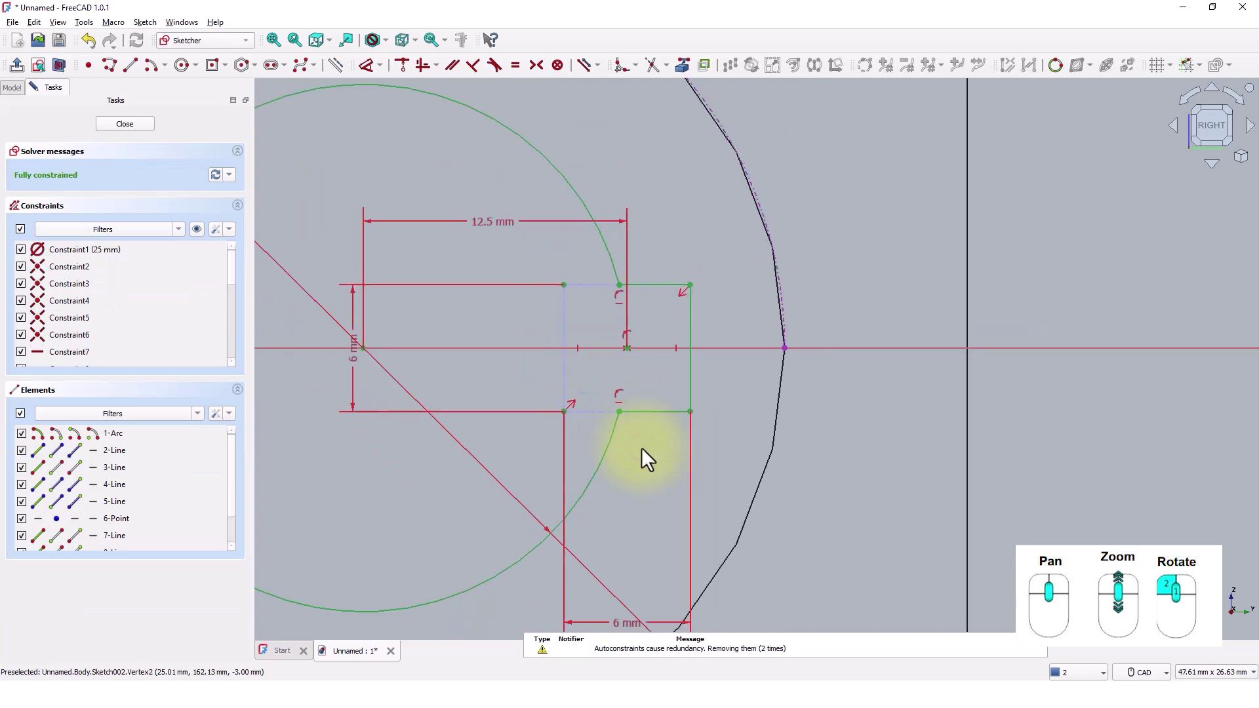
- Finish the keyed hole sketch and pocket its profile through all of the middle sphere
{"action": "scroll", "coordinate": [642, 447], "scroll_direction": "down", "scroll_amount": 3}
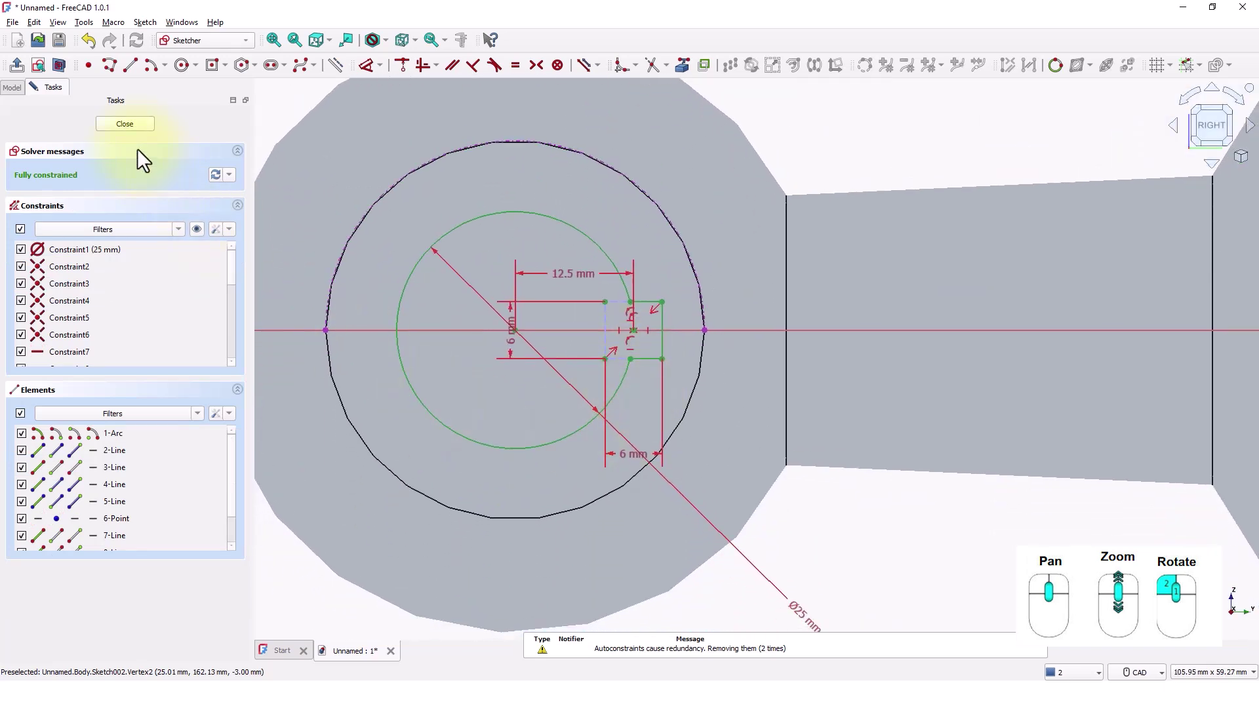
{"action": "left_click", "coordinate": [124, 124]}
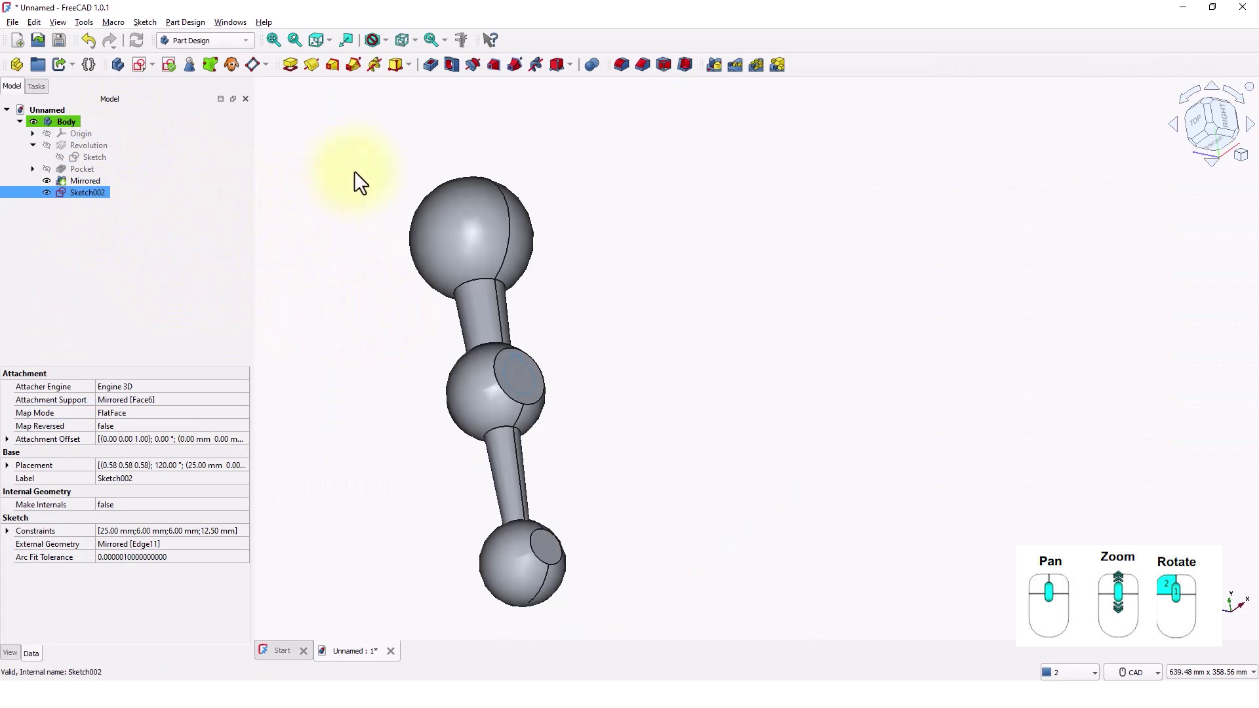
{"action": "left_click", "coordinate": [429, 71]}
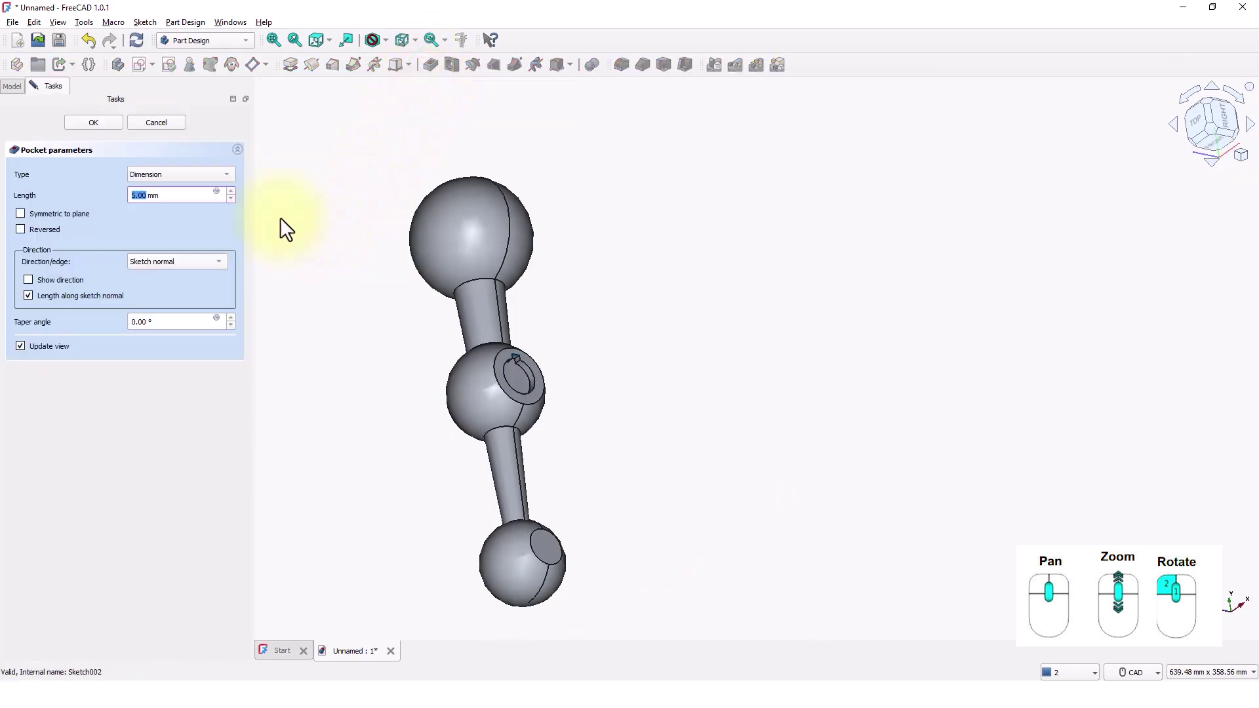
{"action": "left_click", "coordinate": [203, 175]}
{"action": "left_click", "coordinate": [188, 188]}
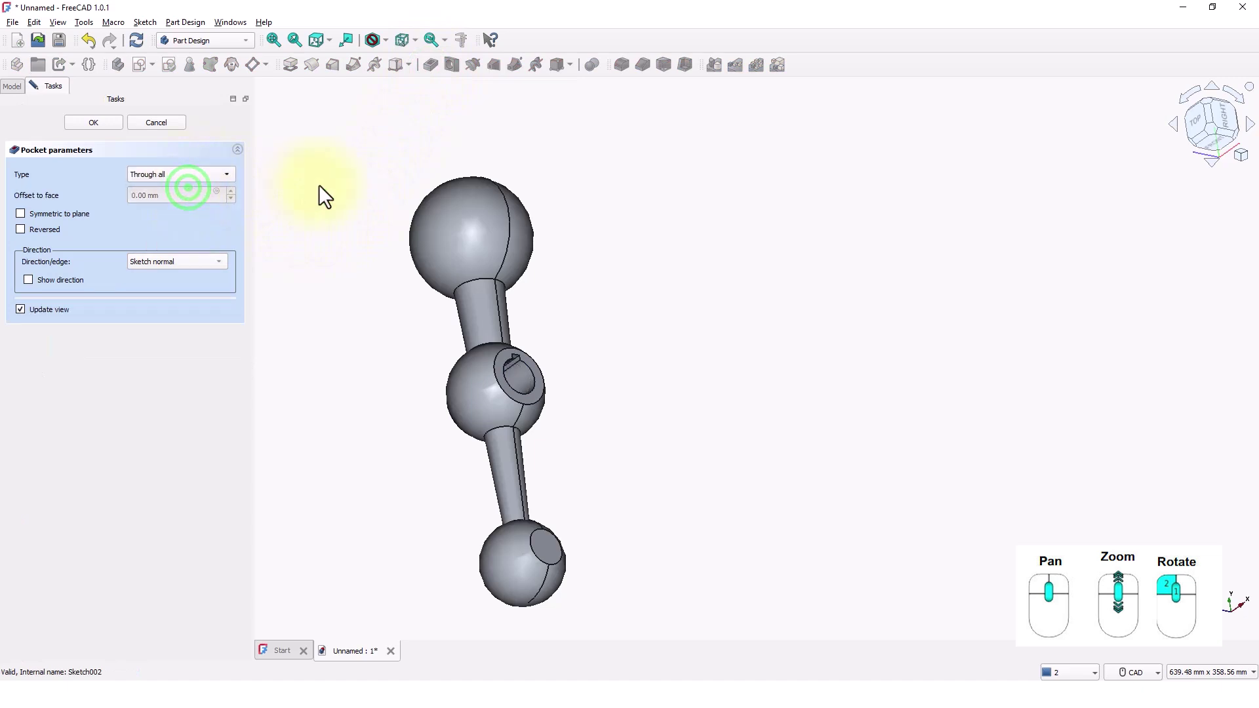
{"action": "mouse_move", "coordinate": [503, 400]}
{"action": "middle_mouse_down"}
{"action": "mouse_move", "coordinate": [748, 275]}
{"action": "mouse_move", "coordinate": [514, 374]}
{"action": "mouse_move", "coordinate": [515, 390]}
{"action": "middle_mouse_up"}
{"action": "left_click", "coordinate": [104, 124]}
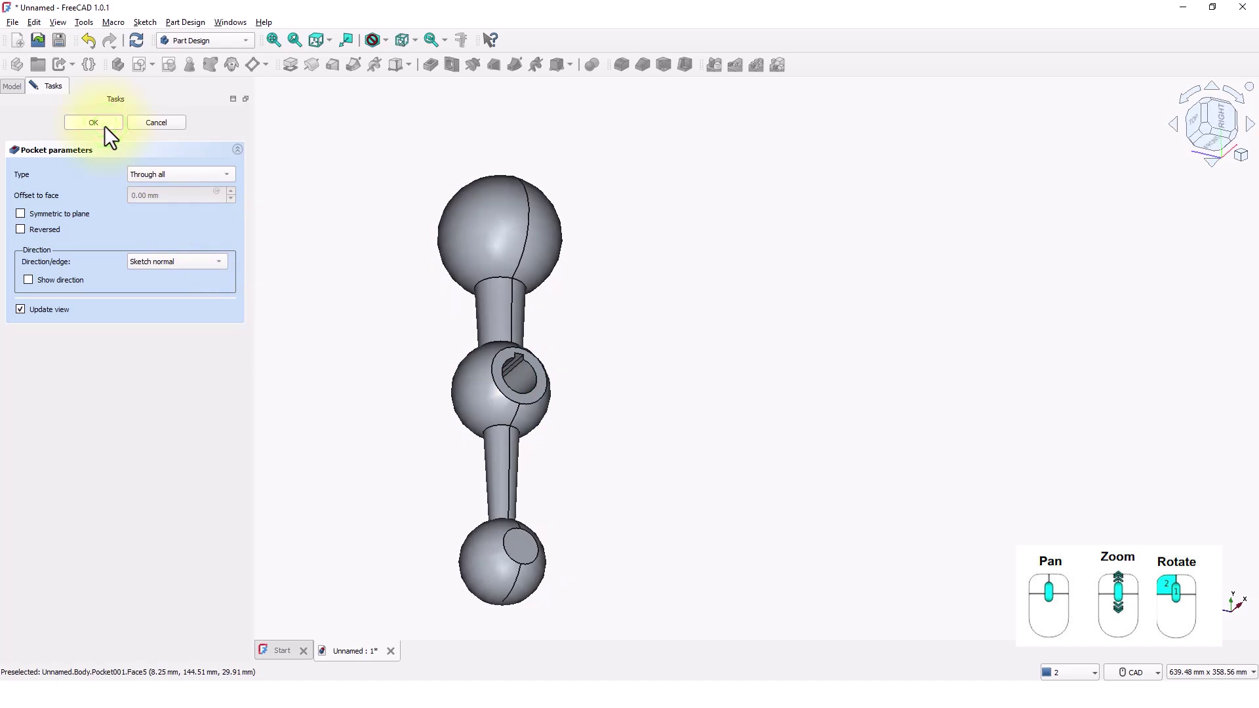
- Start a new sketch on the circular flat face of the smallest sphere
{"action": "middle_click_drag", "start_coordinate": [805, 493], "coordinate": [640, 471]}
{"action": "scroll", "coordinate": [646, 499], "scroll_direction": "up", "scroll_amount": 3}
{"action": "middle_click_drag", "start_coordinate": [725, 463], "coordinate": [719, 500]}
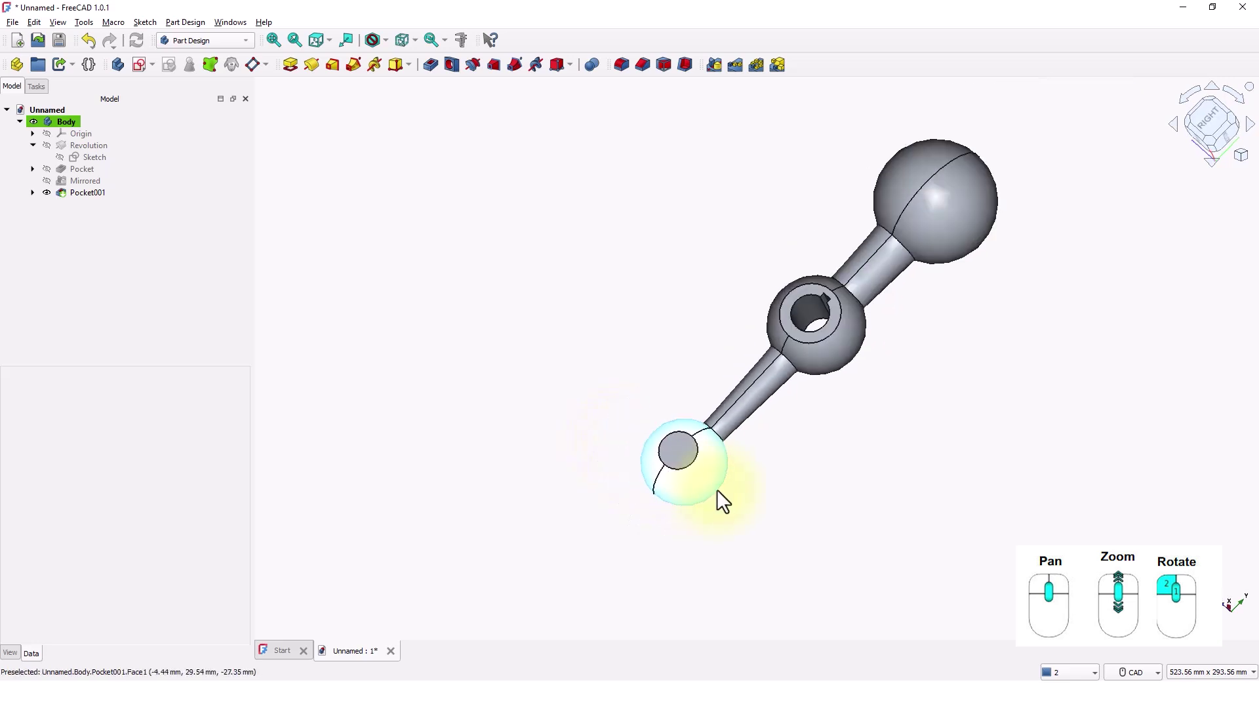
{"action": "scroll", "coordinate": [686, 478], "scroll_direction": "up", "scroll_amount": 4}
{"action": "middle_click_drag", "start_coordinate": [799, 556], "coordinate": [779, 573]}
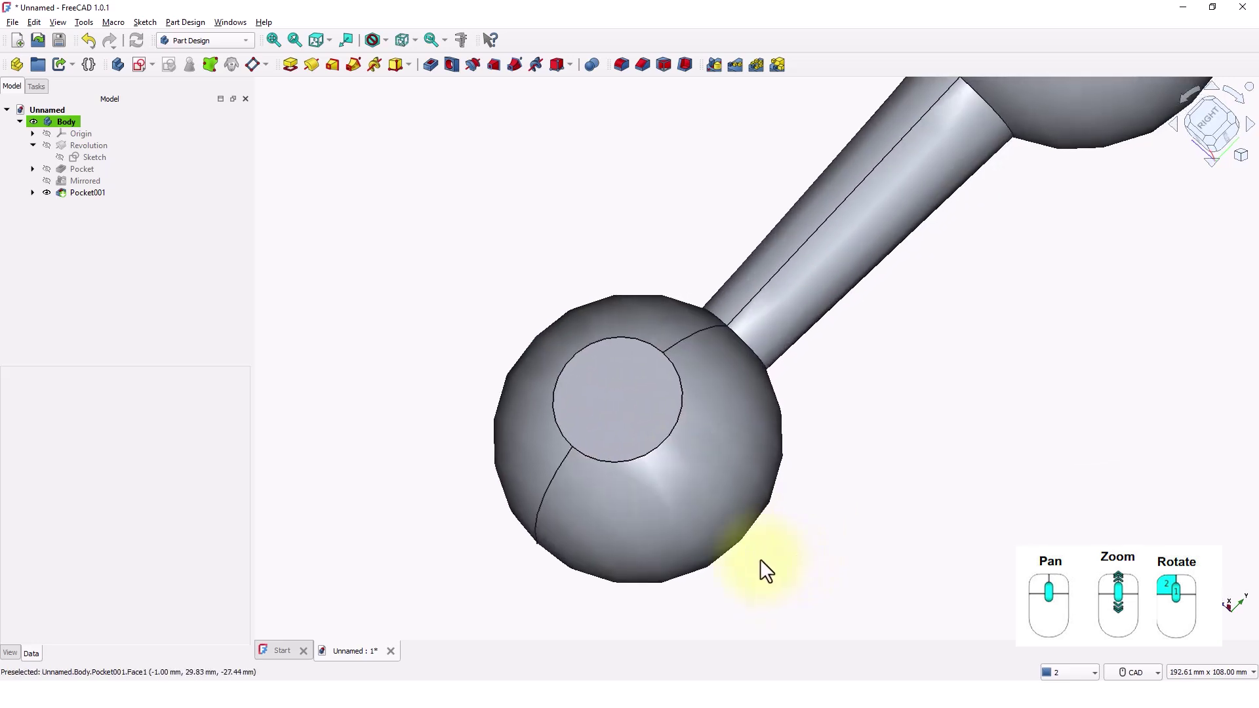
{"action": "left_click", "coordinate": [630, 402]}
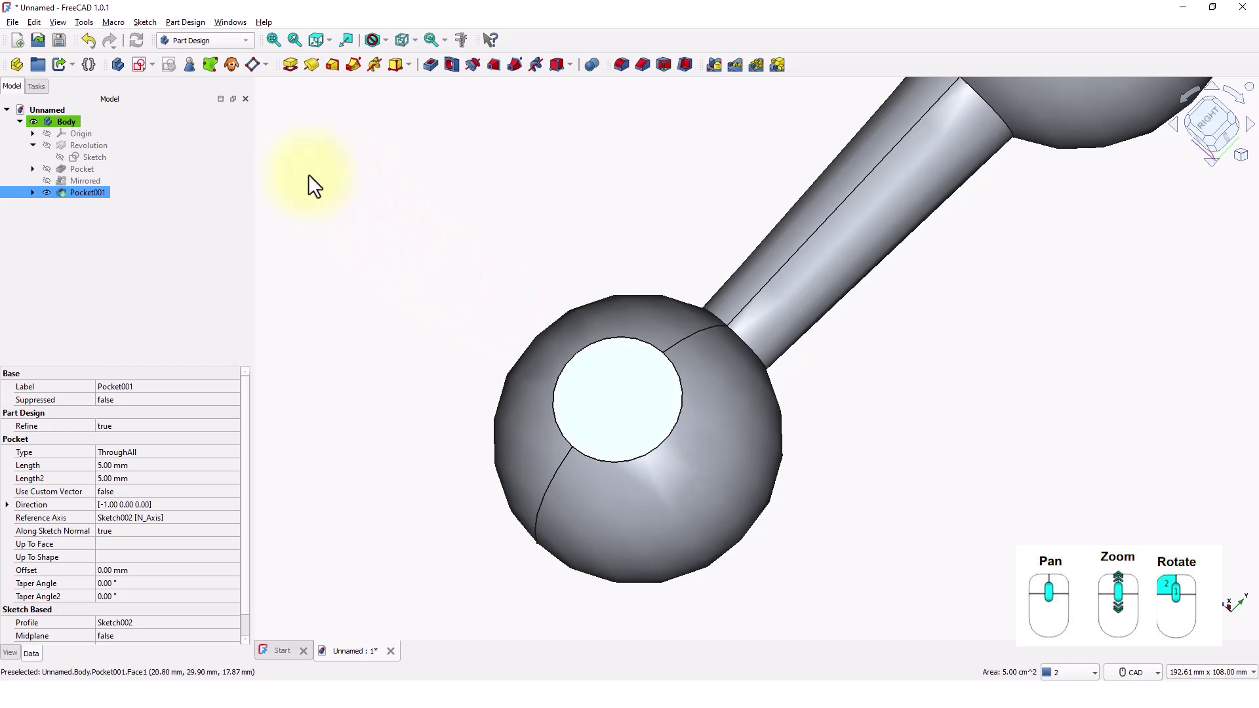
{"action": "left_click", "coordinate": [143, 64]}
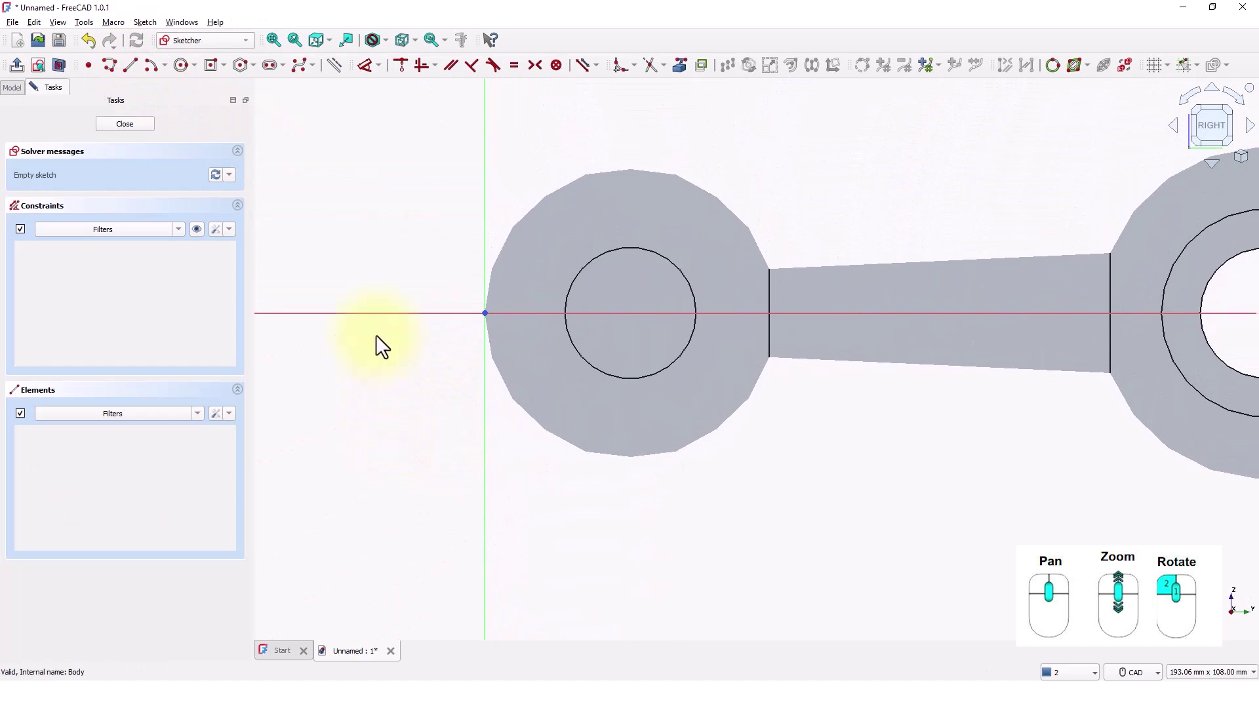
- Bring the circular edge of the smallest sphere's flat into the sketch as external geometry
{"action": "left_click", "coordinate": [181, 66]}
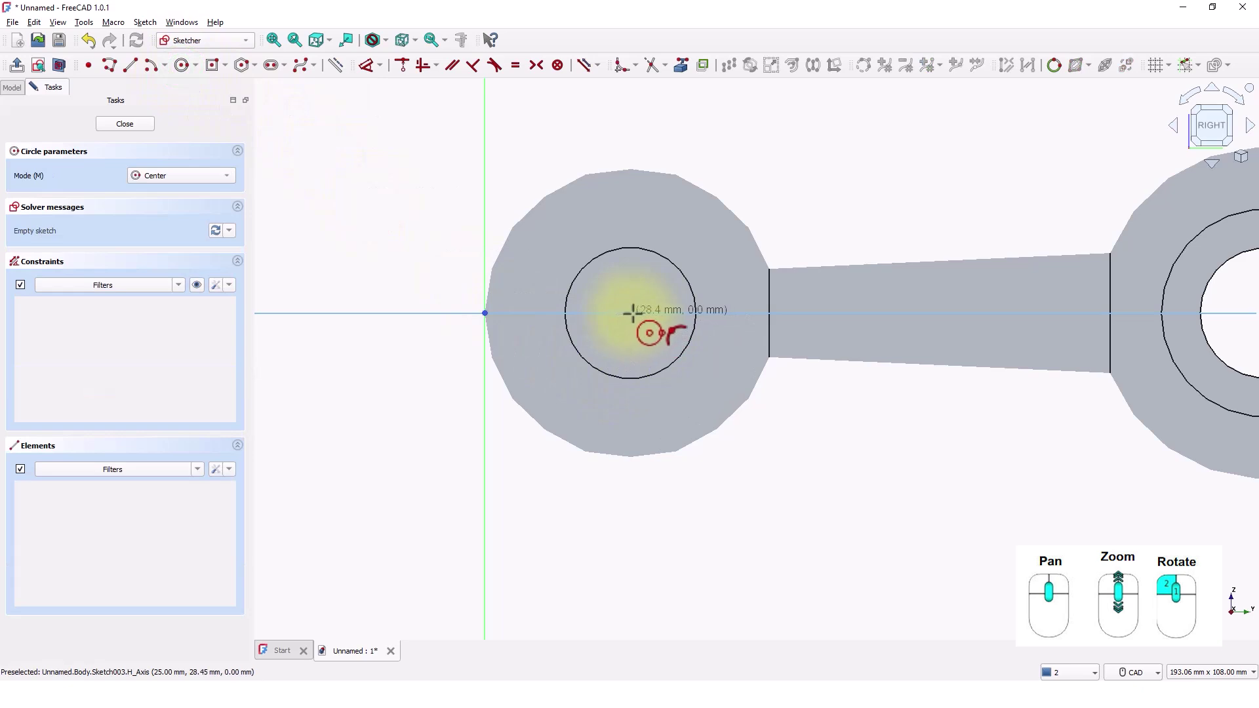
{"action": "right_click", "coordinate": [799, 187]}
{"action": "left_click", "coordinate": [686, 68]}
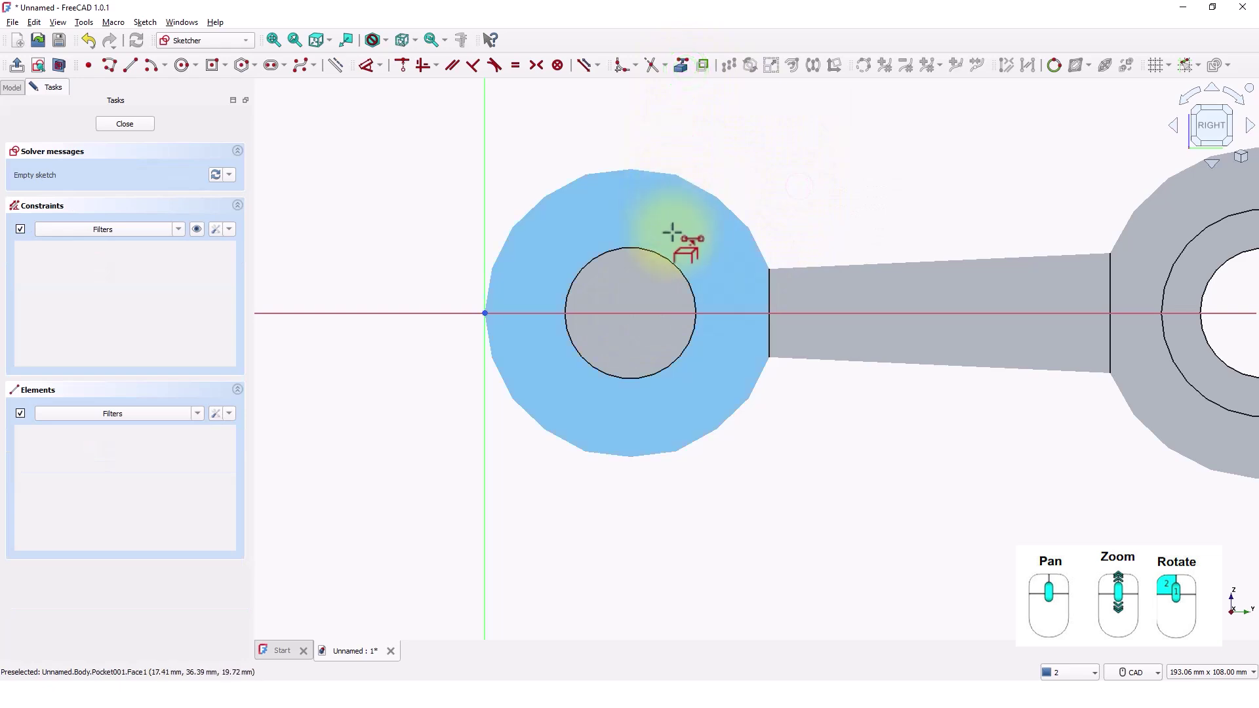
{"action": "left_click", "coordinate": [674, 265]}
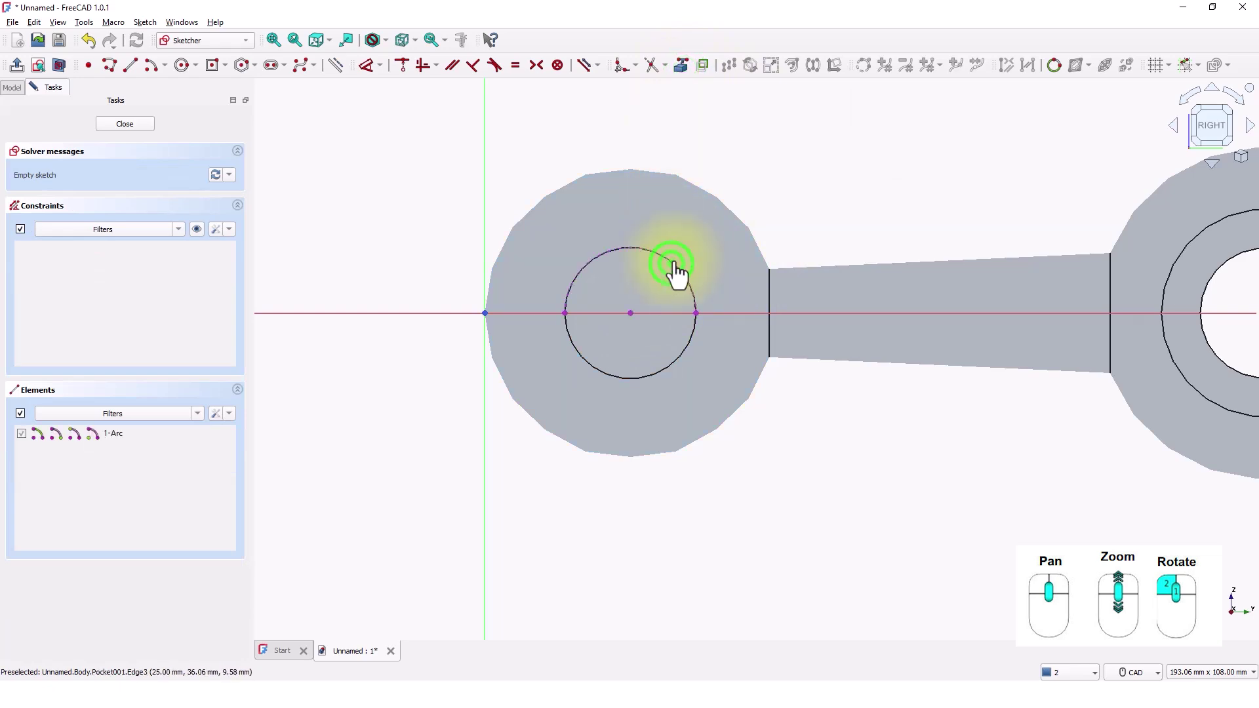
- Draw a 10 mm diameter circle centred on the imported edge's centre, move its dimension label clear of the sphere, and close the sketch
{"action": "left_click", "coordinate": [181, 65]}
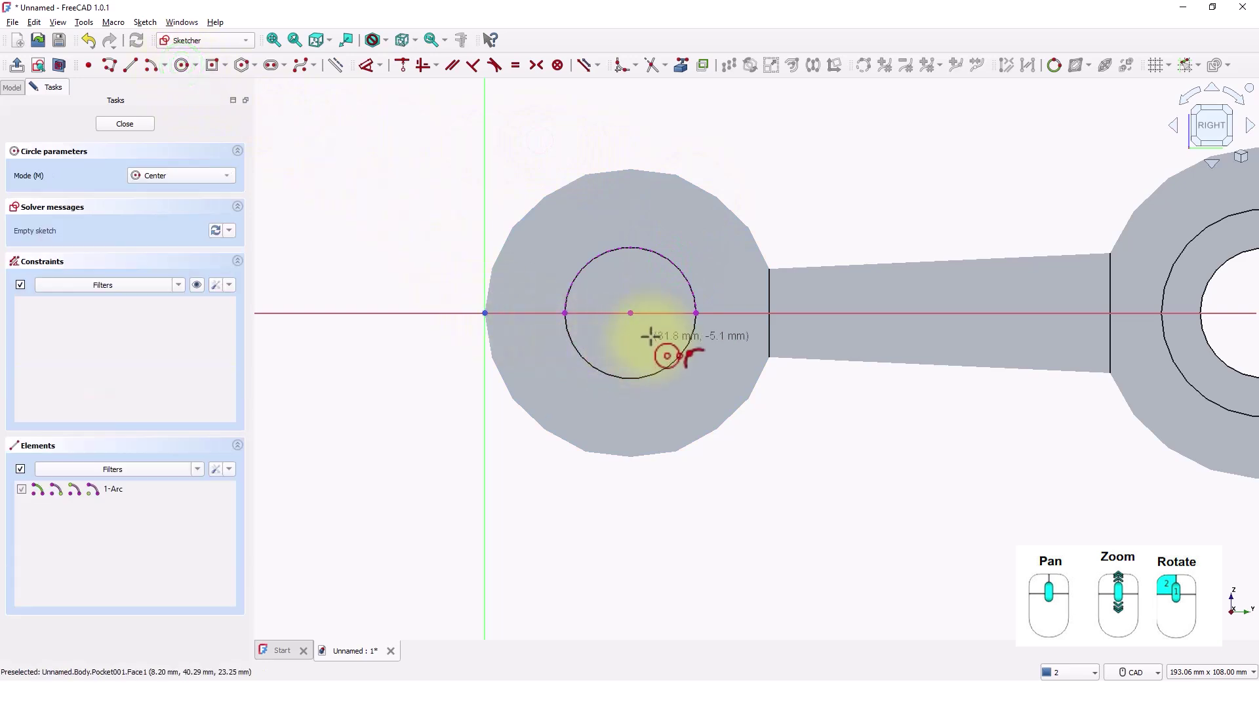
{"action": "left_click", "coordinate": [629, 313]}
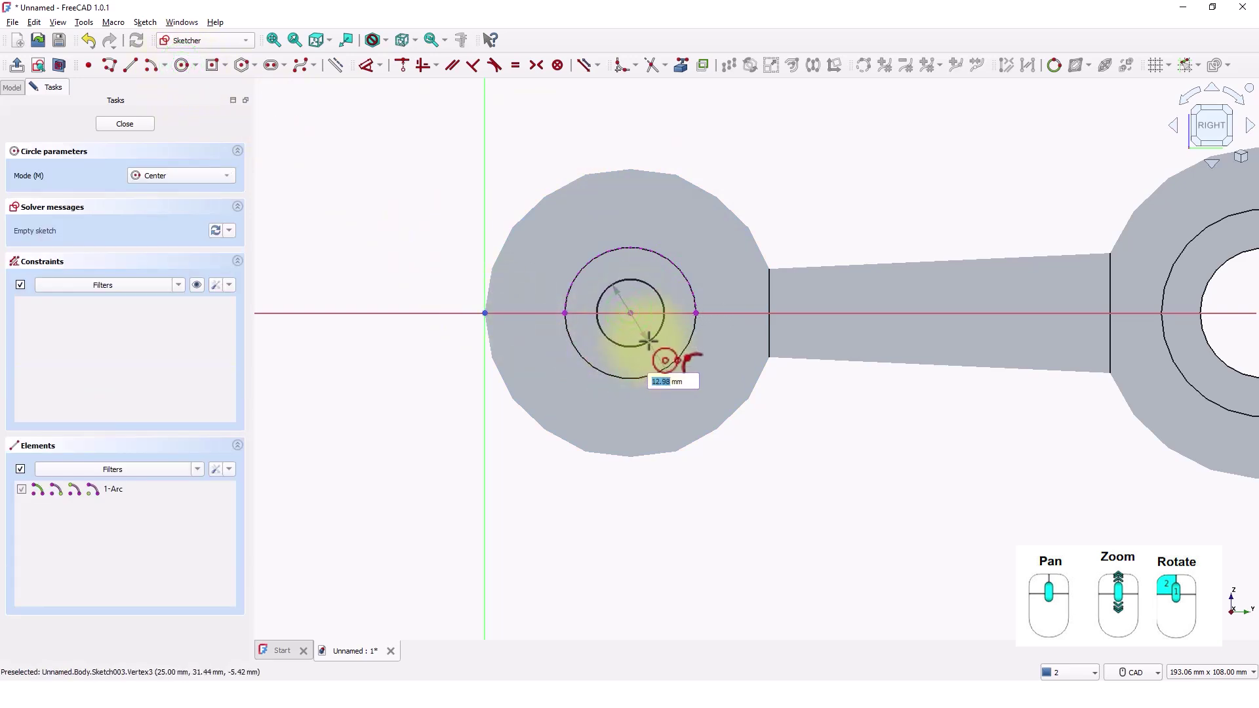
{"action": "type", "text": "10"}
{"action": "key", "text": "Return"}
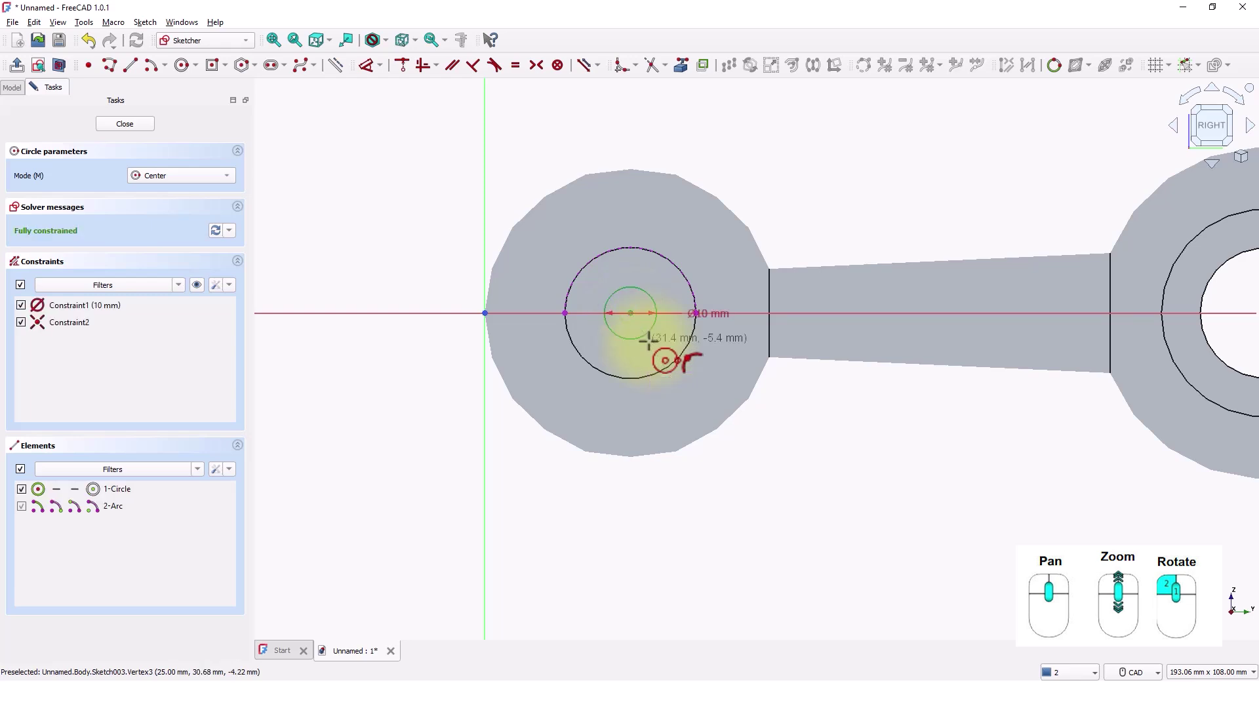
{"action": "right_click", "coordinate": [725, 360]}
{"action": "left_click_drag", "start_coordinate": [723, 317], "coordinate": [793, 441]}
{"action": "middle_click_drag", "start_coordinate": [751, 501], "coordinate": [726, 521]}
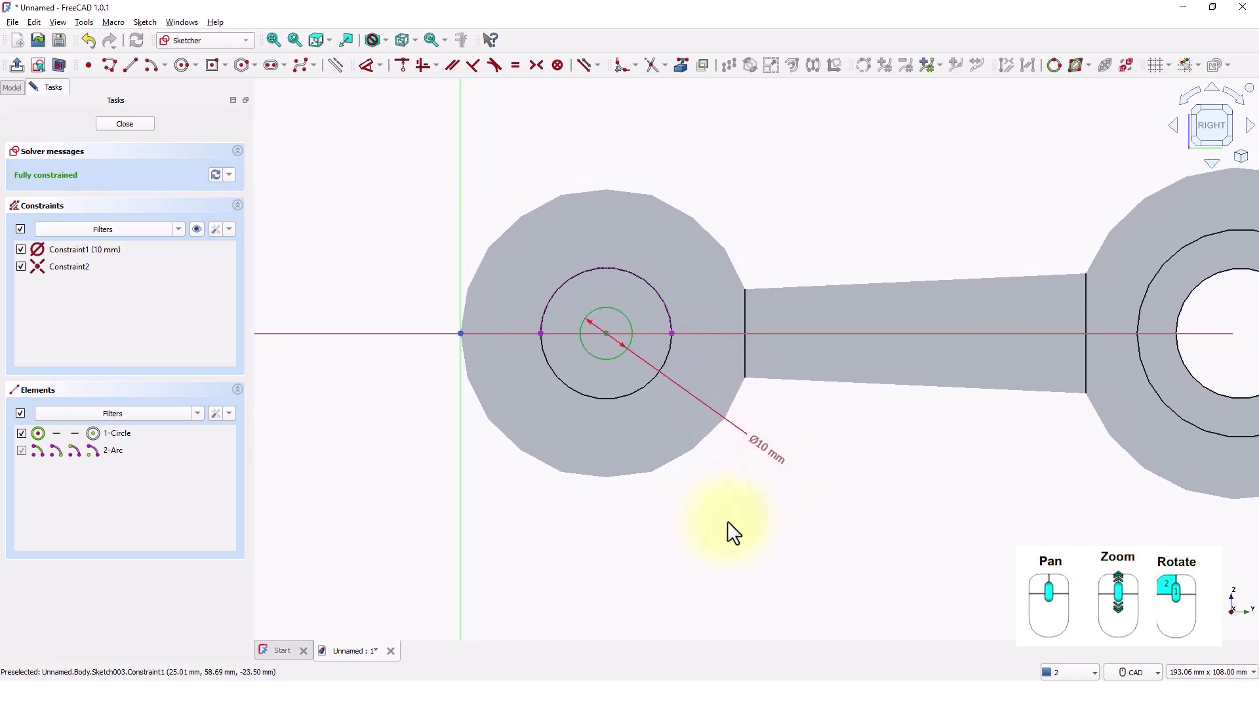
{"action": "left_click", "coordinate": [111, 123]}
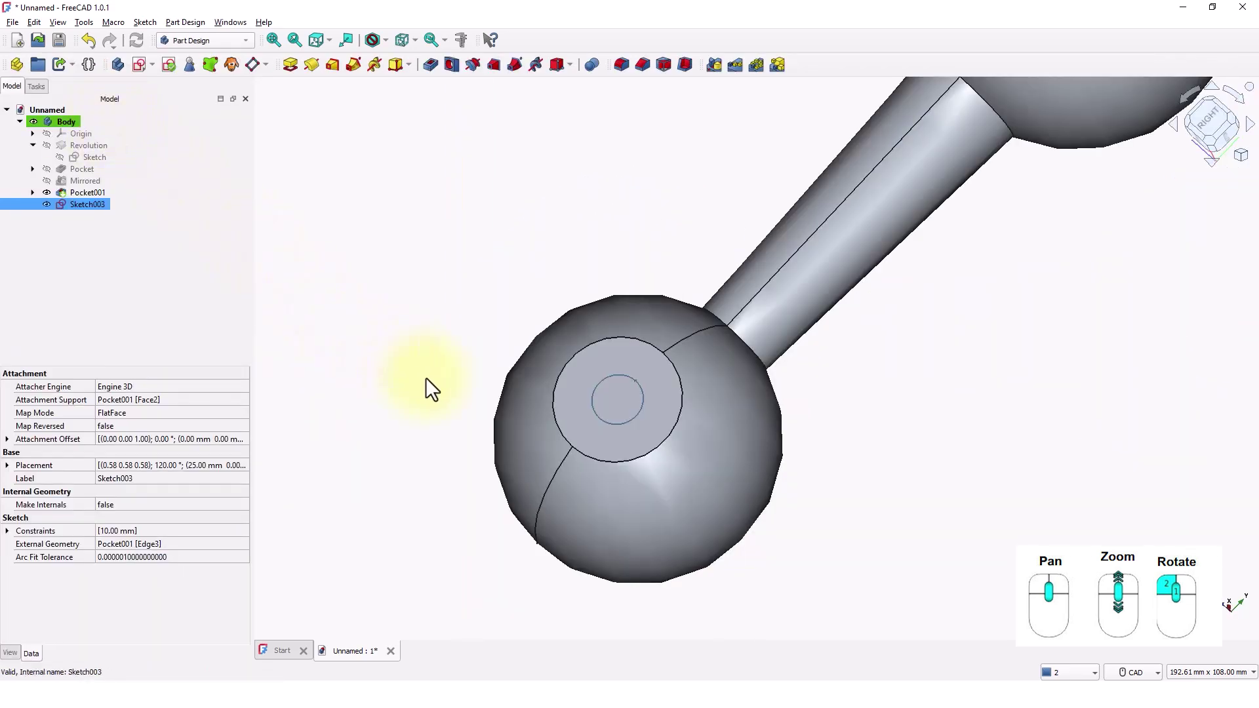
- Create a Hole feature from the 10 mm circle sketch with the ISO metric regular profile and size M20
{"action": "middle_click_drag", "start_coordinate": [446, 384], "coordinate": [353, 356]}
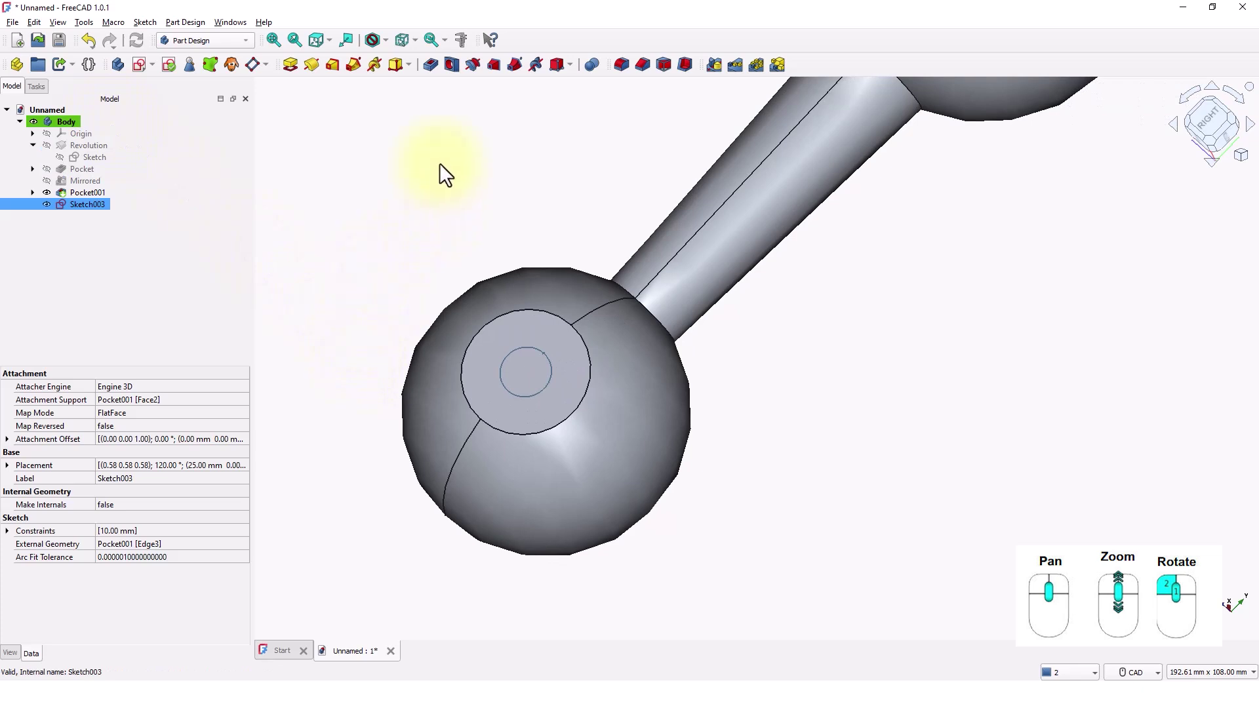
{"action": "left_click", "coordinate": [451, 66]}
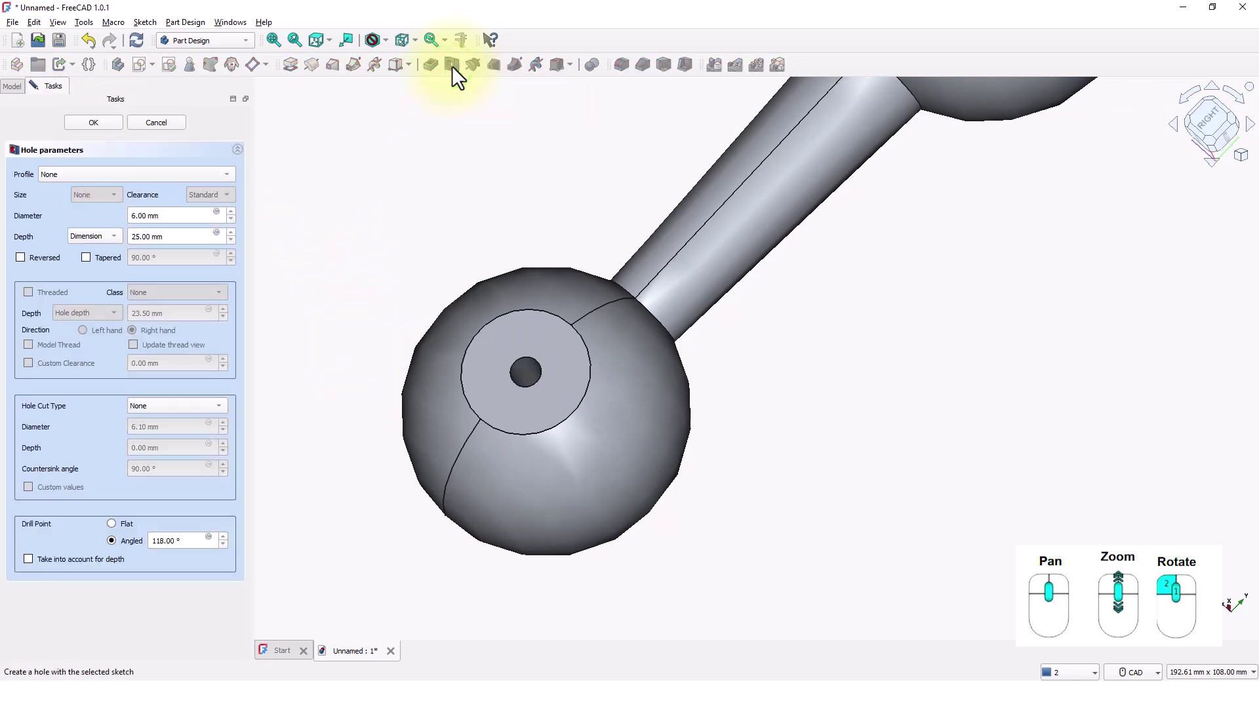
{"action": "left_click", "coordinate": [105, 176]}
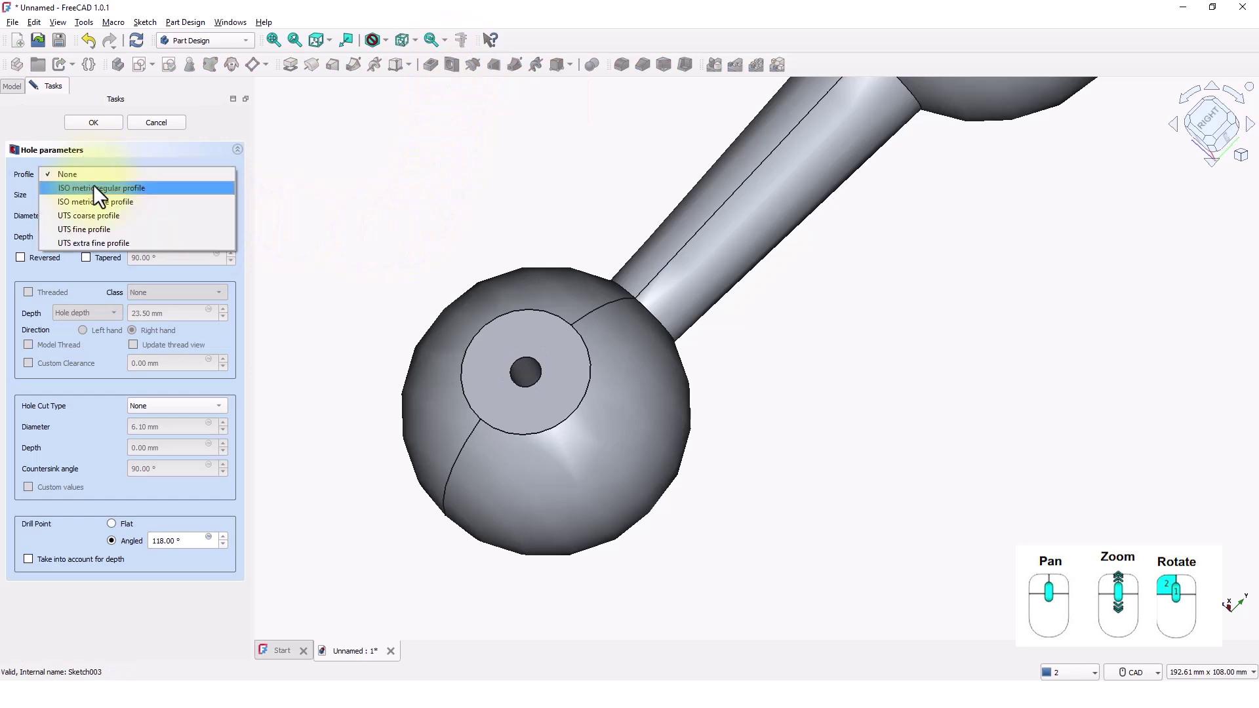
{"action": "left_click", "coordinate": [92, 190]}
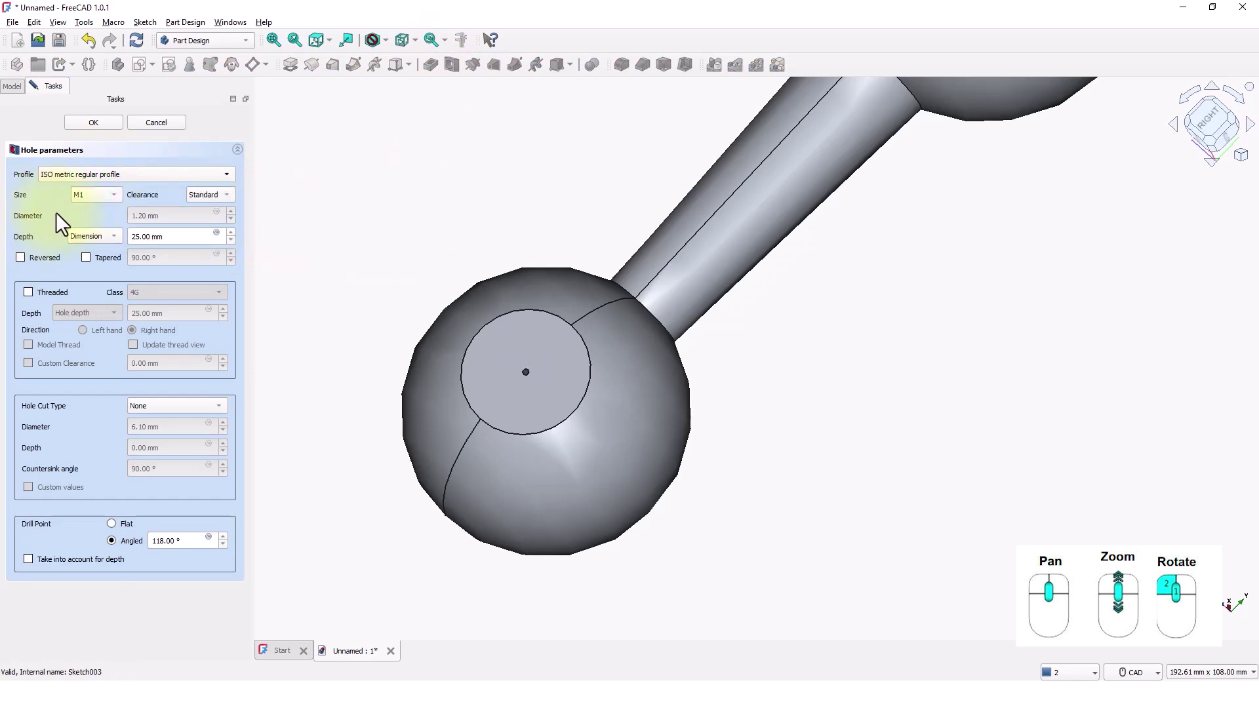
{"action": "left_click", "coordinate": [95, 194]}
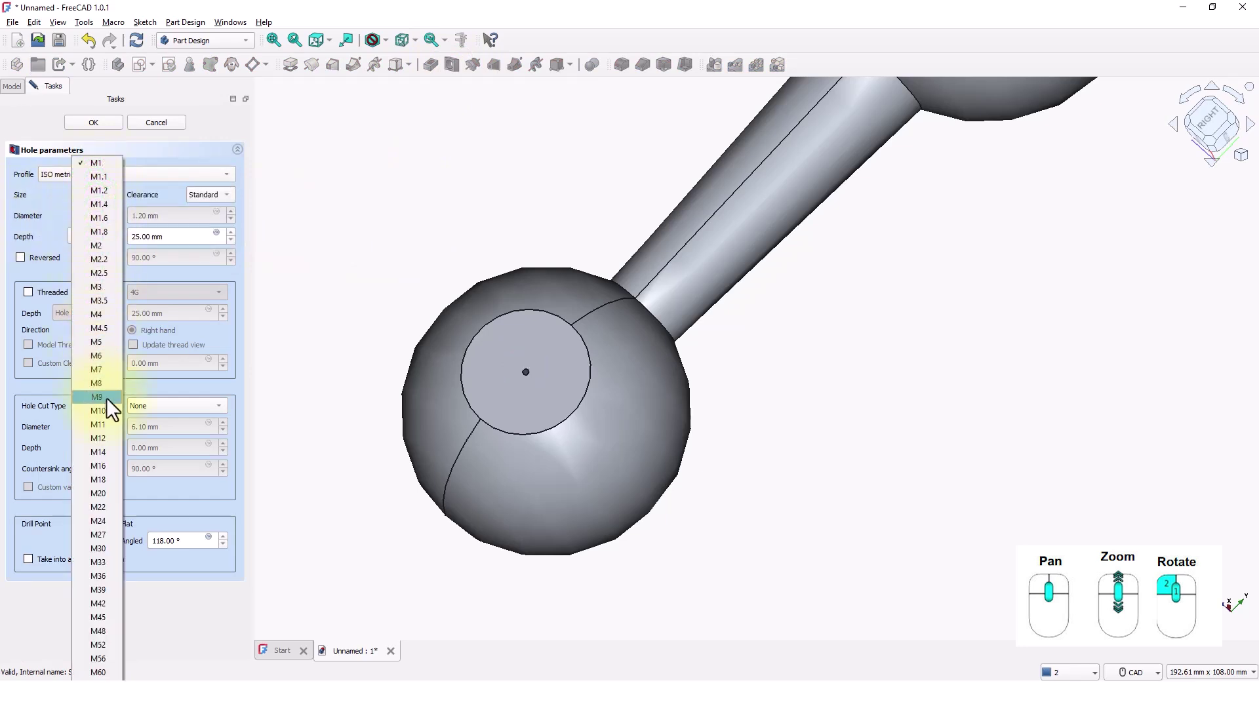
{"action": "left_click", "coordinate": [106, 494]}
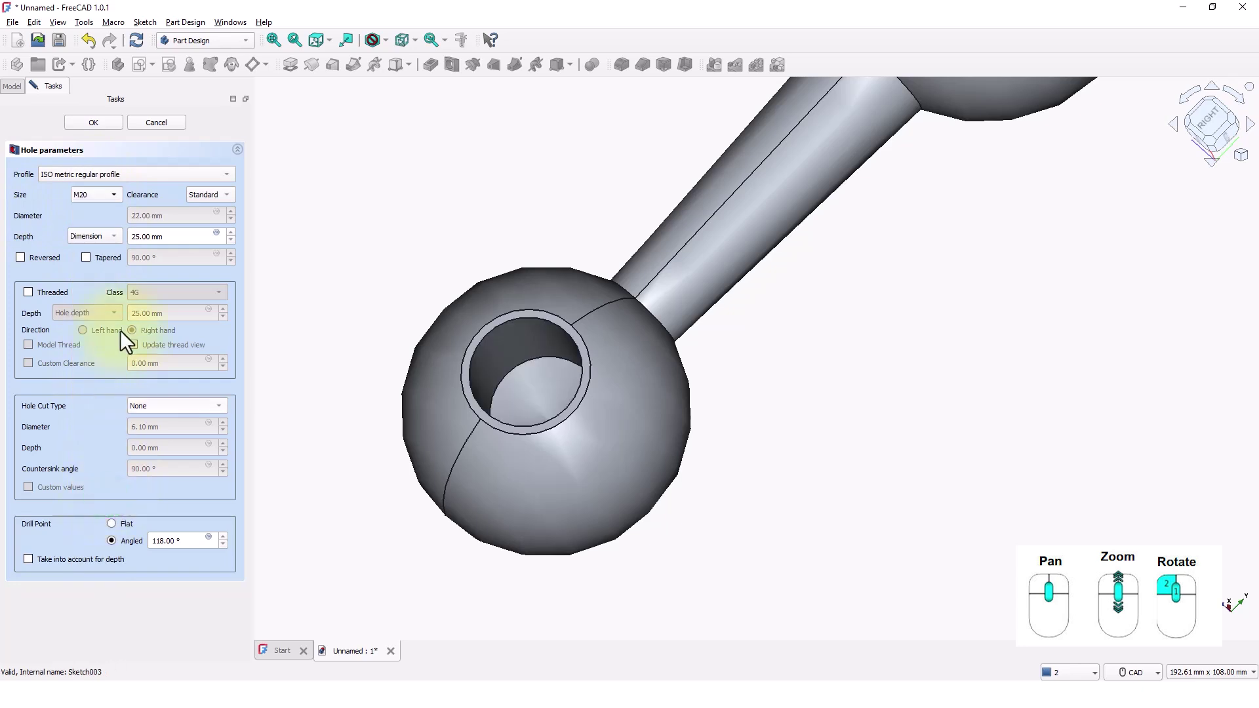
- Set the M20 hole to through all depth and make it threaded with a modelled, updated thread view, then accept it
{"action": "left_click", "coordinate": [80, 236]}
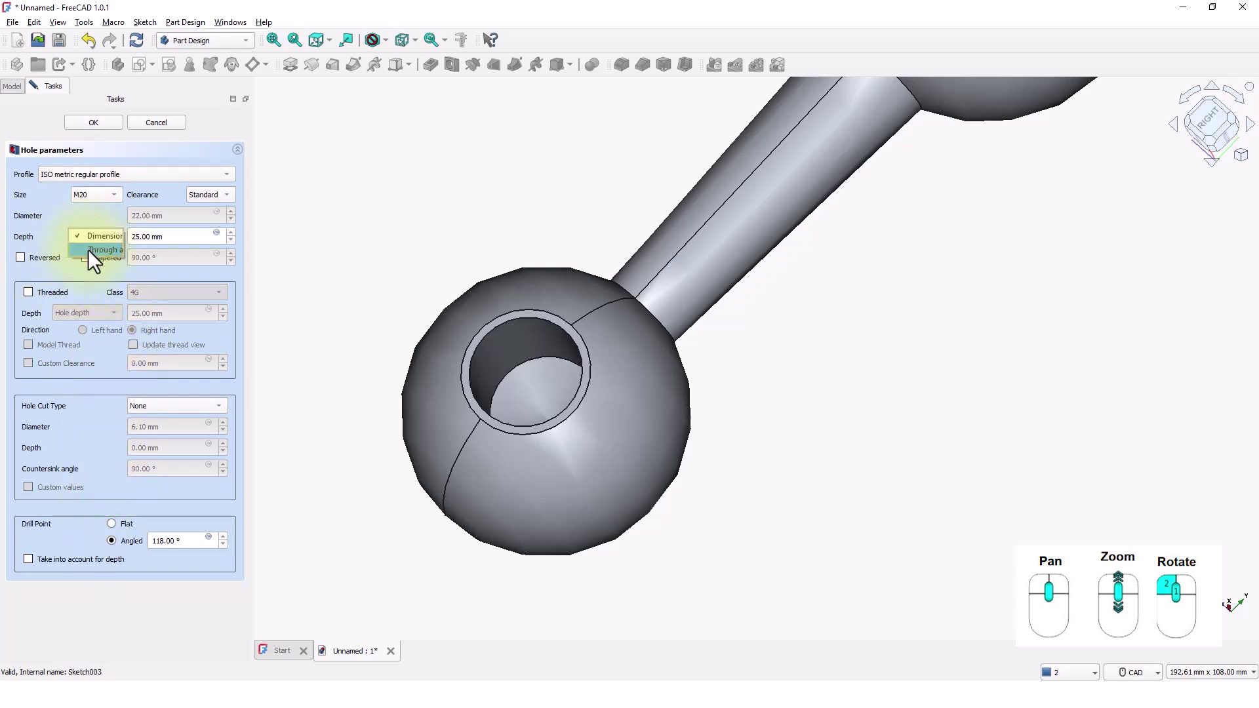
{"action": "left_click", "coordinate": [89, 250]}
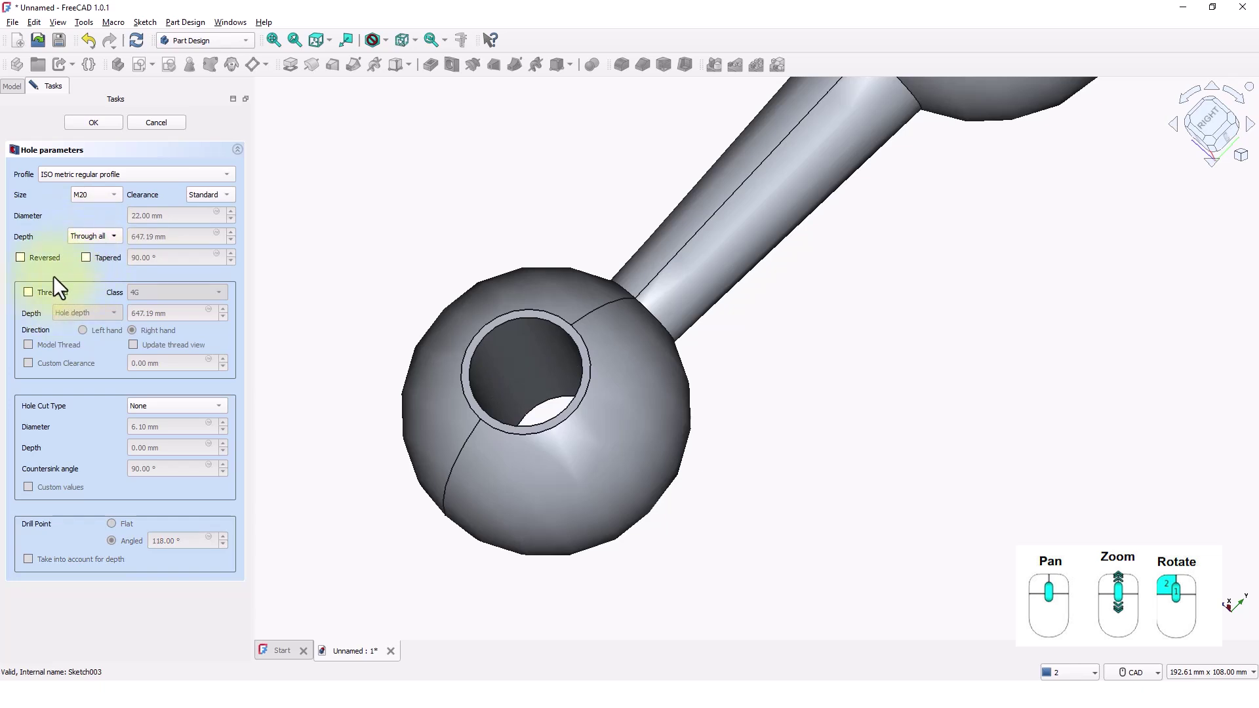
{"action": "left_click", "coordinate": [28, 292]}
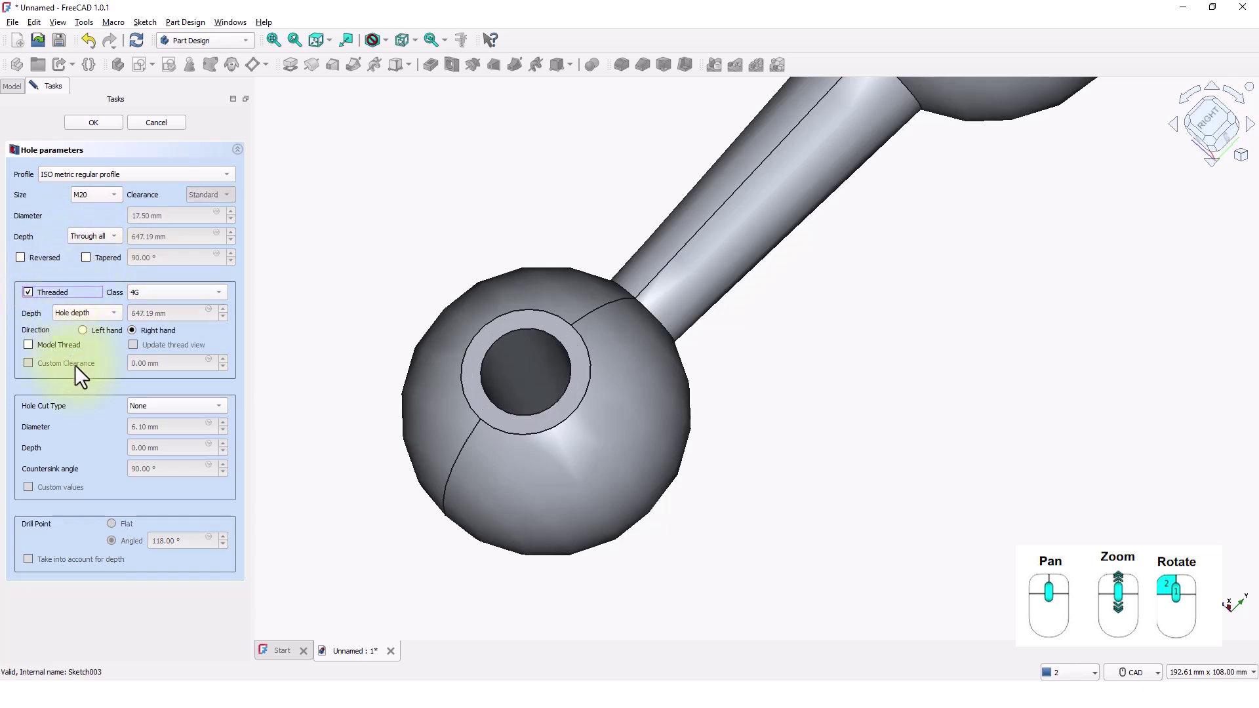
{"action": "left_click", "coordinate": [28, 345]}
{"action": "left_click", "coordinate": [132, 344]}
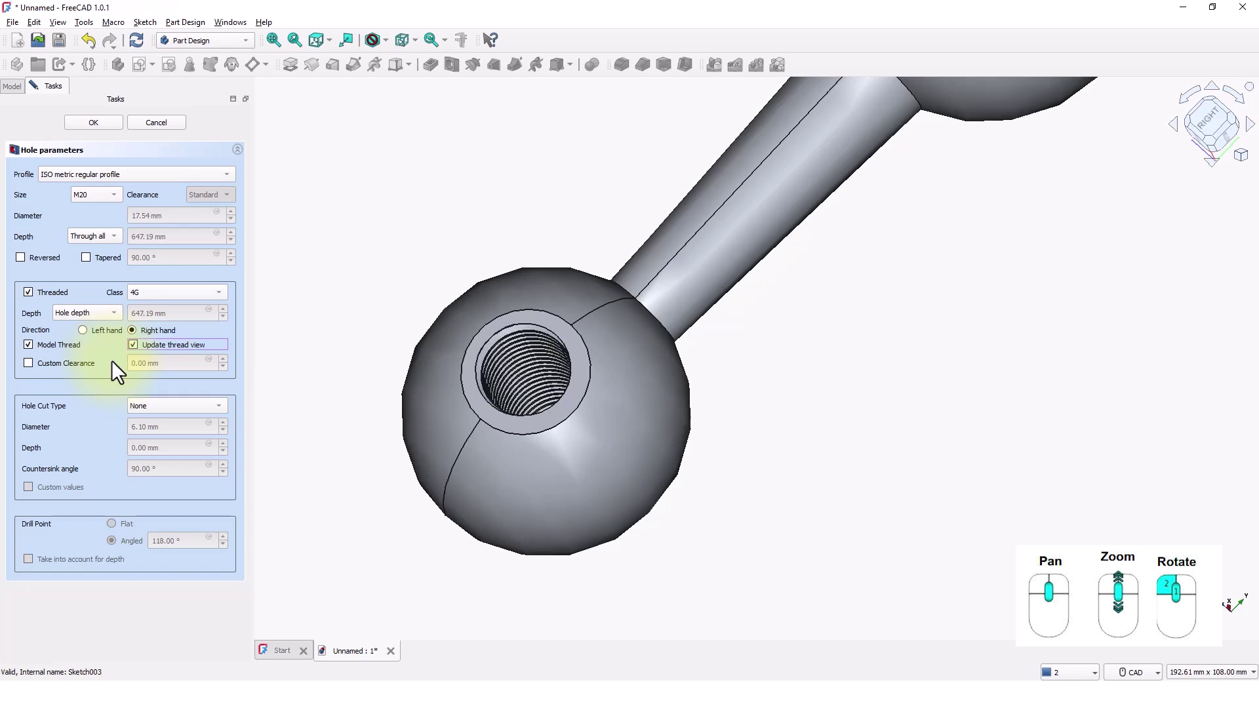
{"action": "left_click", "coordinate": [102, 122]}
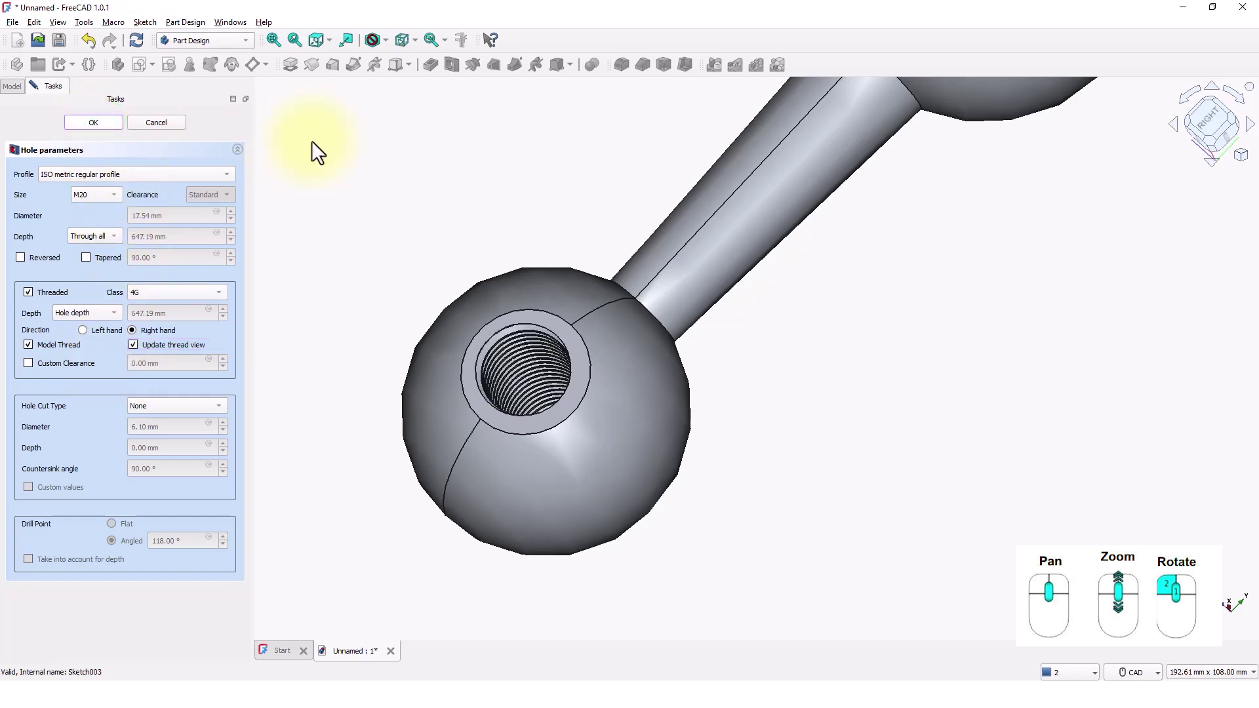